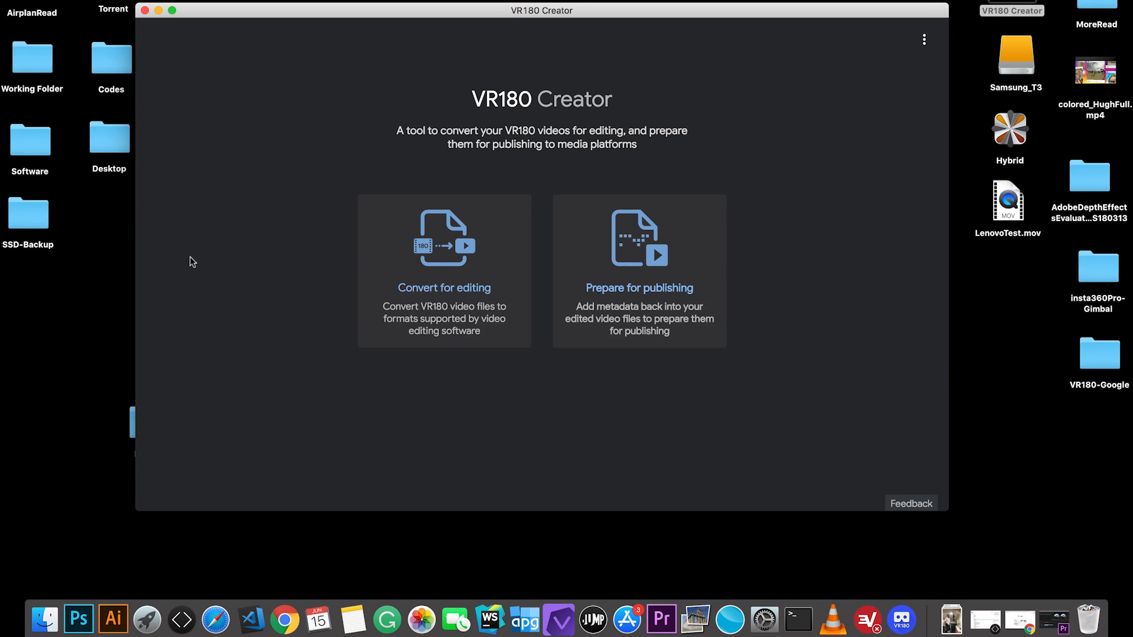
# Open the conversion-for-editing mode and load the video 123.mp4.
pyautogui.click(452, 272)
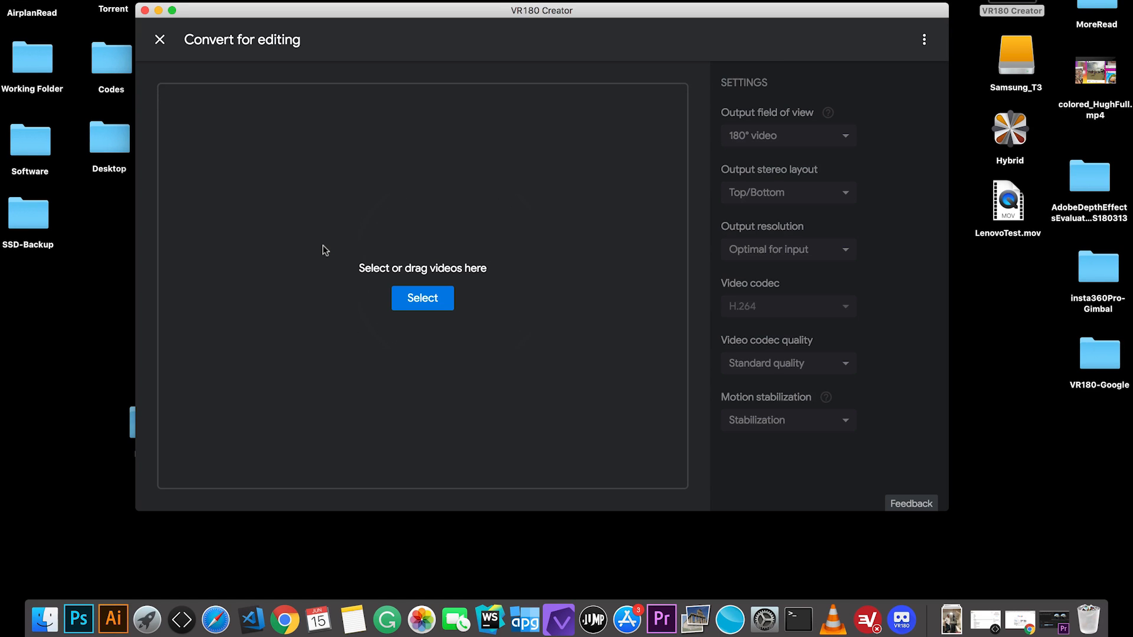
pyautogui.click(417, 306)
# Set the output to 360° video with Top/Bottom stereo layout and a resolution of 4k – 4096×4096.
pyautogui.click(787, 135)
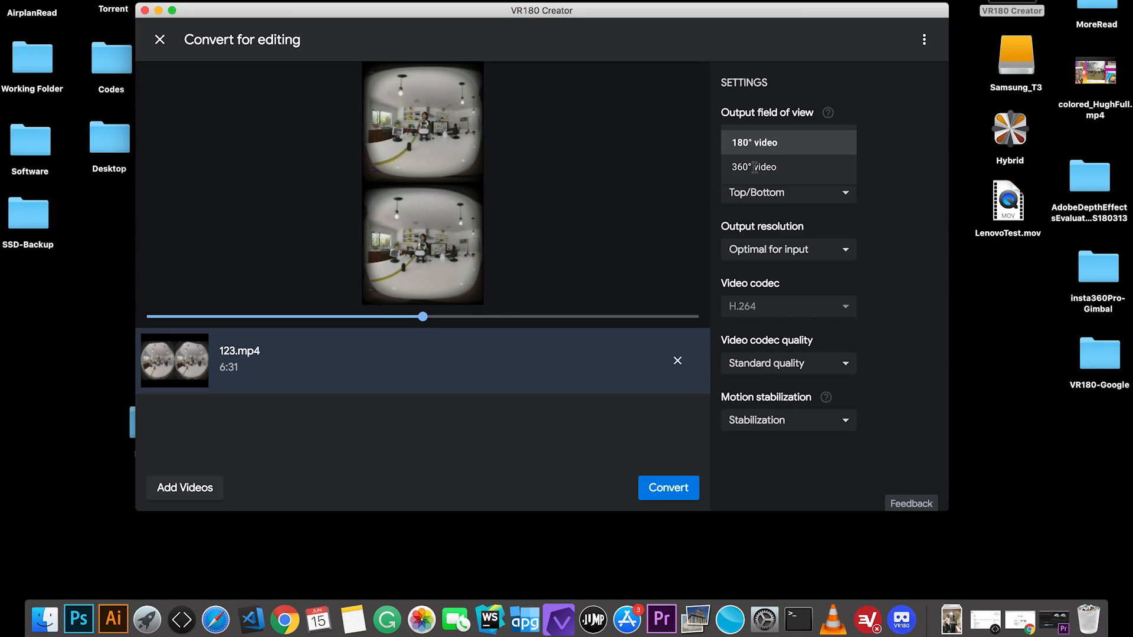
pyautogui.click(753, 167)
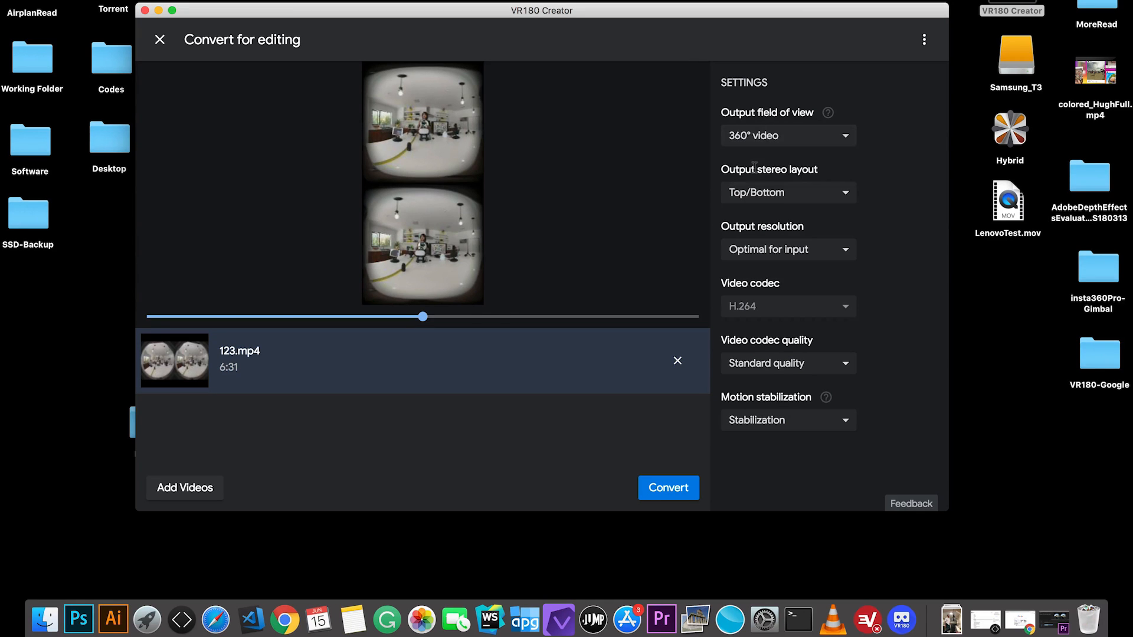
pyautogui.click(782, 196)
pyautogui.click(770, 200)
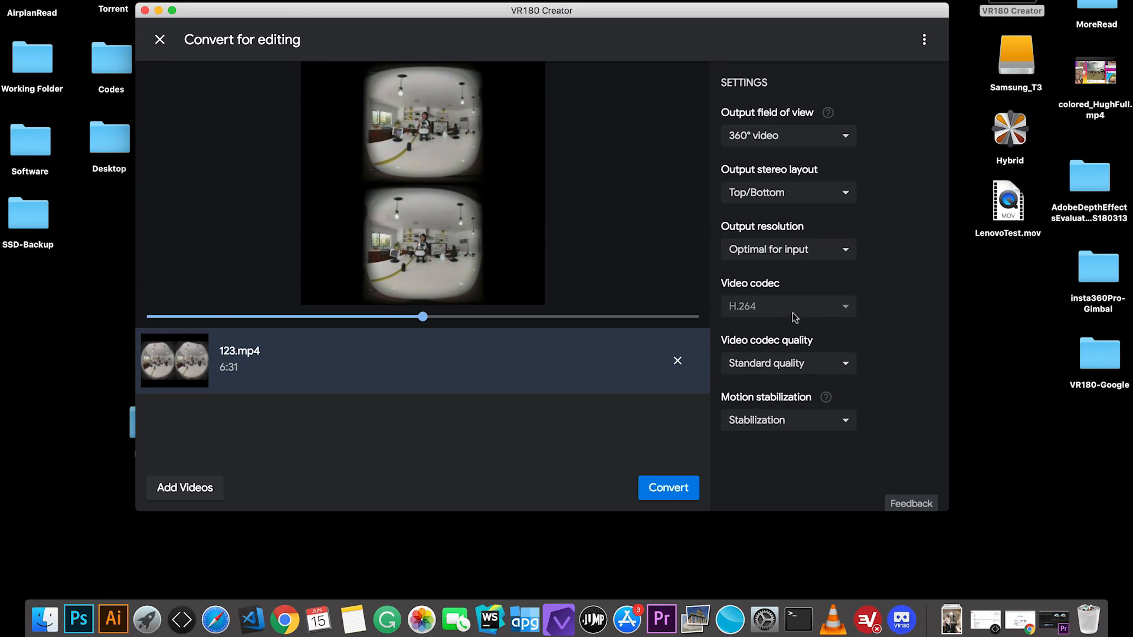
pyautogui.click(803, 253)
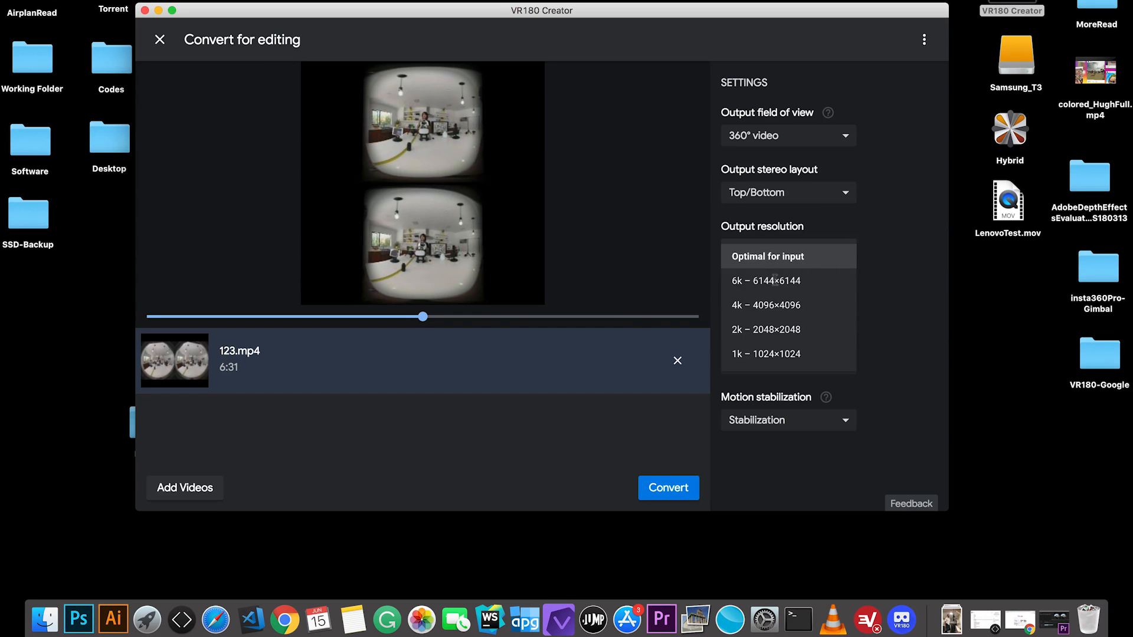
pyautogui.click(758, 301)
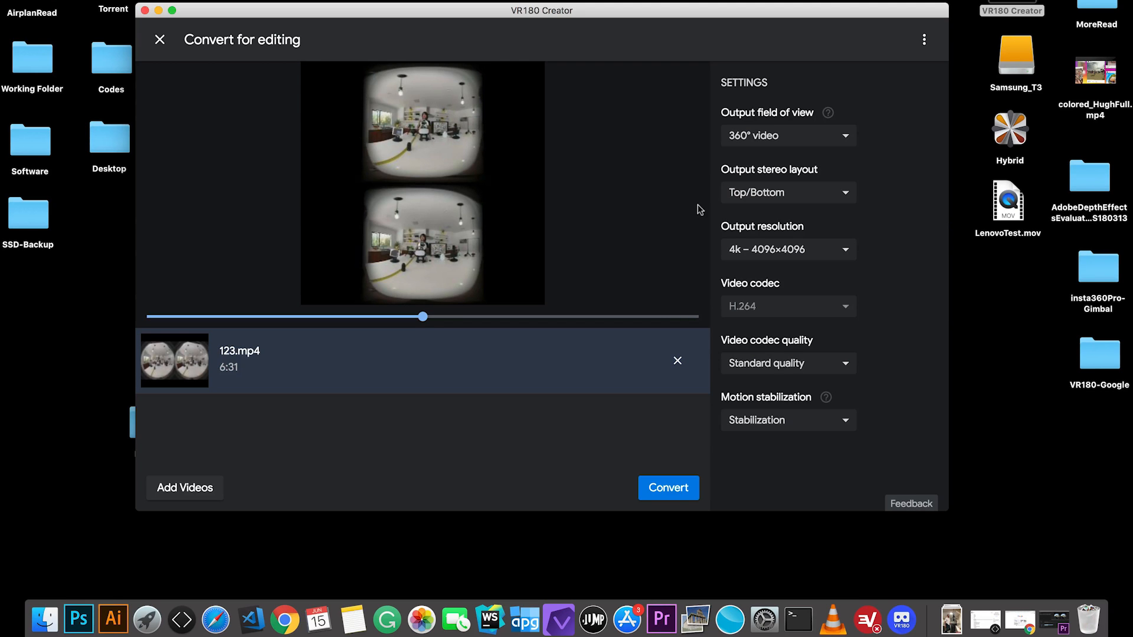
# Set the output field of view to 180° video and the stereo layout to Left/Right.
pyautogui.click(773, 137)
pyautogui.click(752, 147)
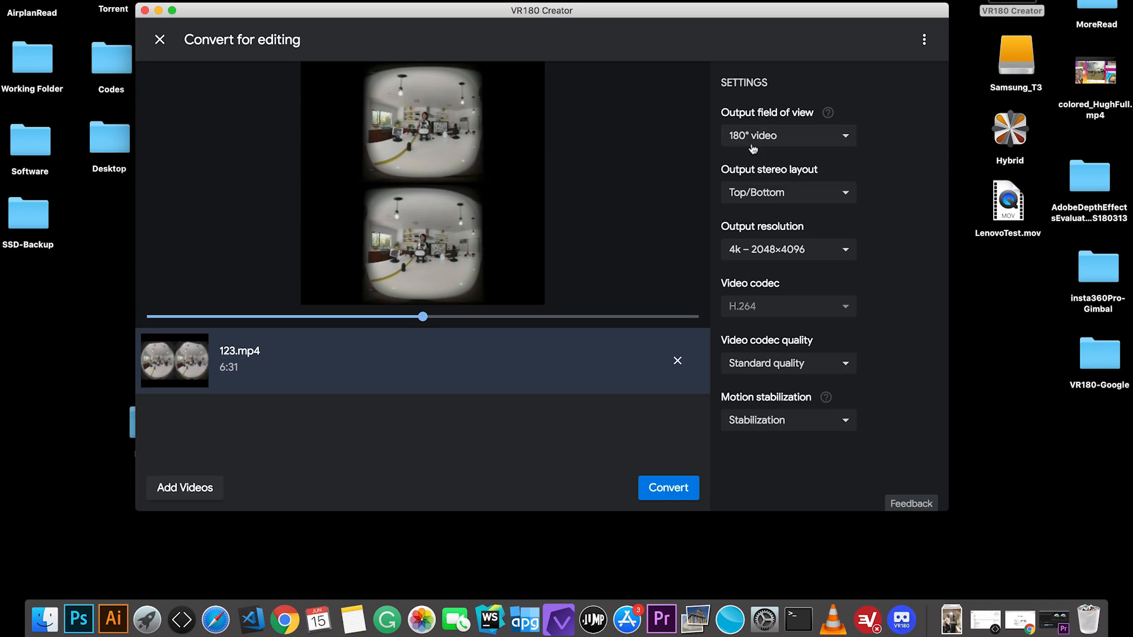
pyautogui.click(773, 193)
pyautogui.click(758, 222)
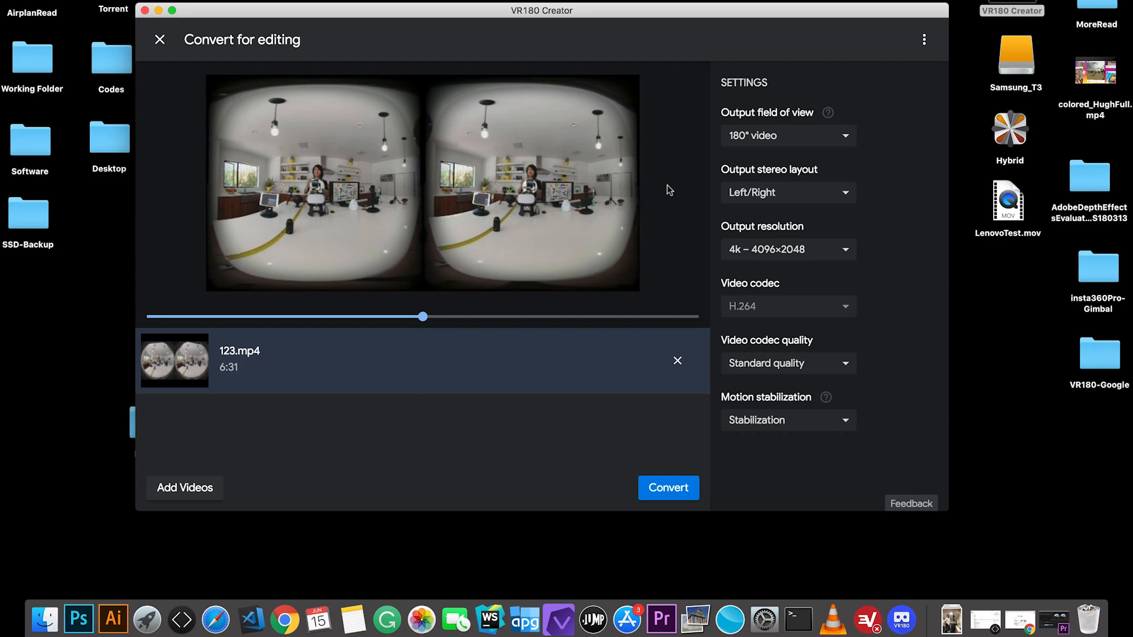
# Set the output resolution to Optimal for input and review the other resolution options.
pyautogui.click(814, 249)
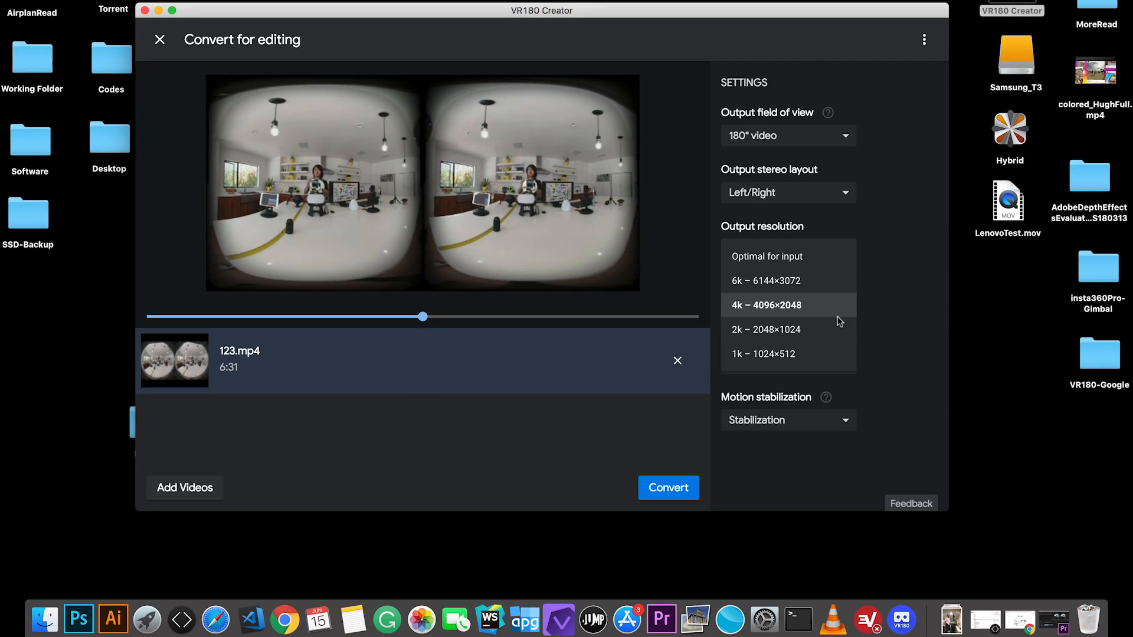
pyautogui.click(754, 258)
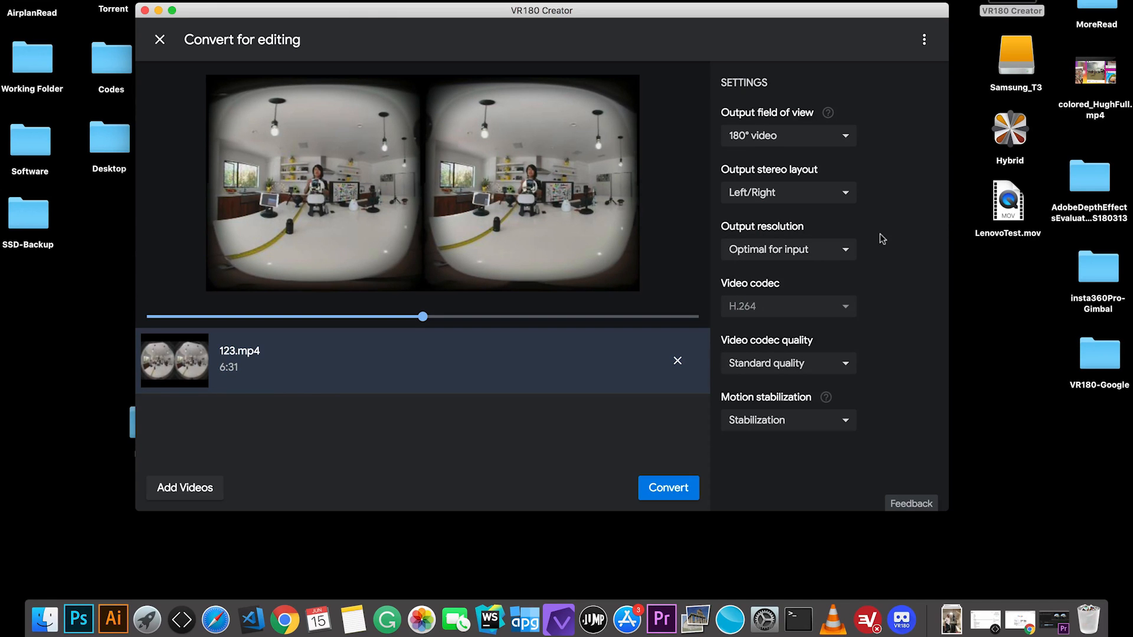
pyautogui.click(791, 252)
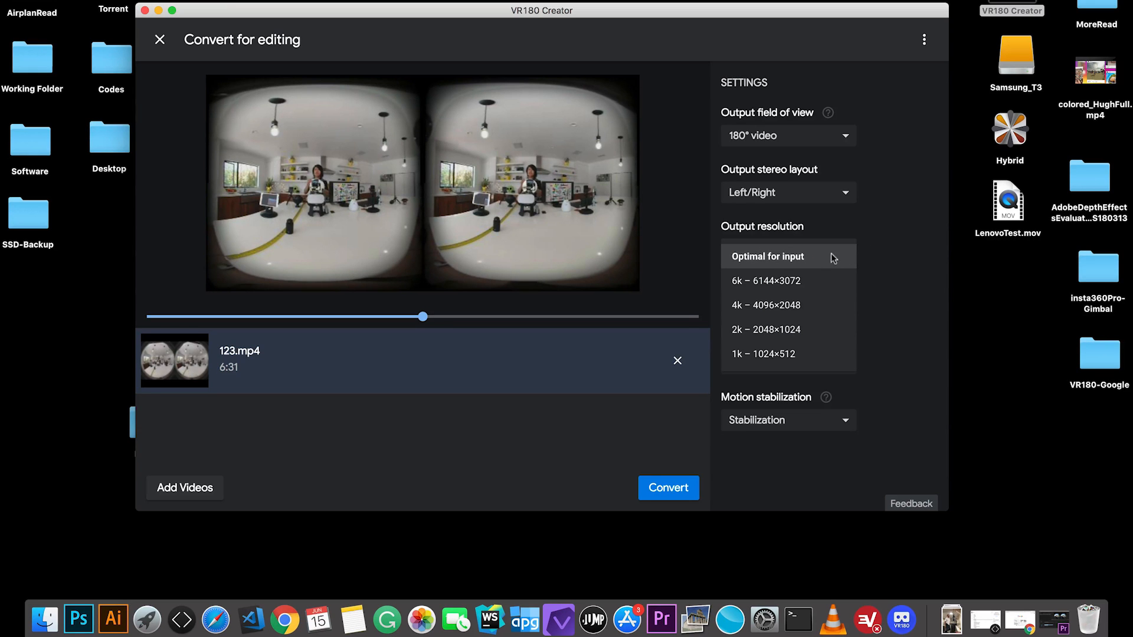
pyautogui.click(913, 284)
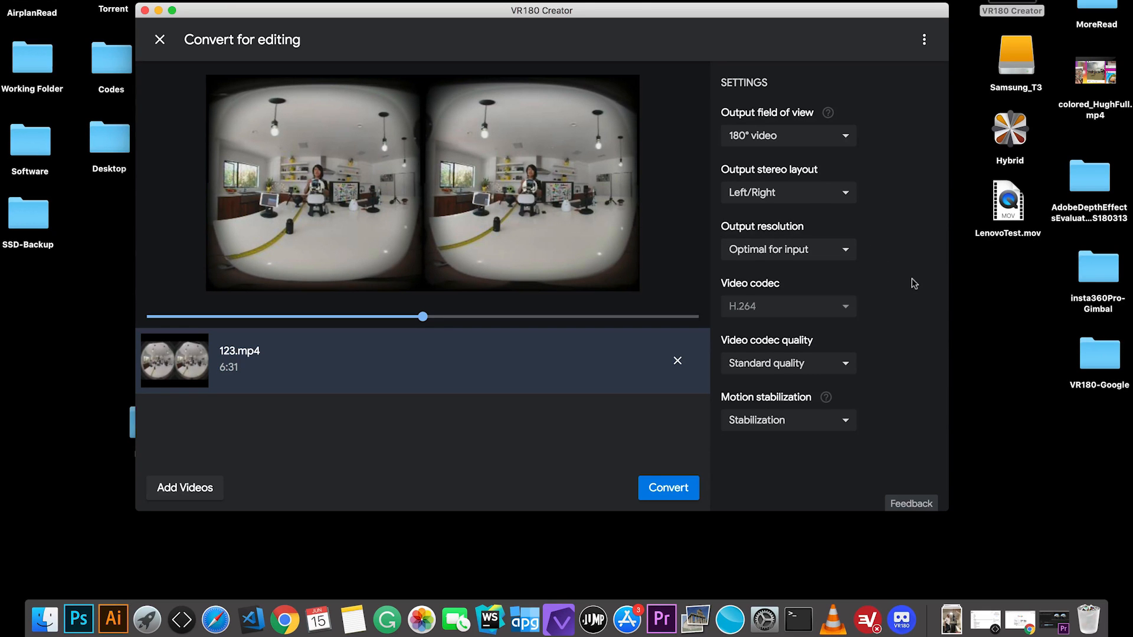
# Set the output resolution to 4k – 4096×2048.
pyautogui.click(794, 252)
pyautogui.click(766, 293)
pyautogui.click(792, 251)
pyautogui.click(759, 313)
pyautogui.click(755, 253)
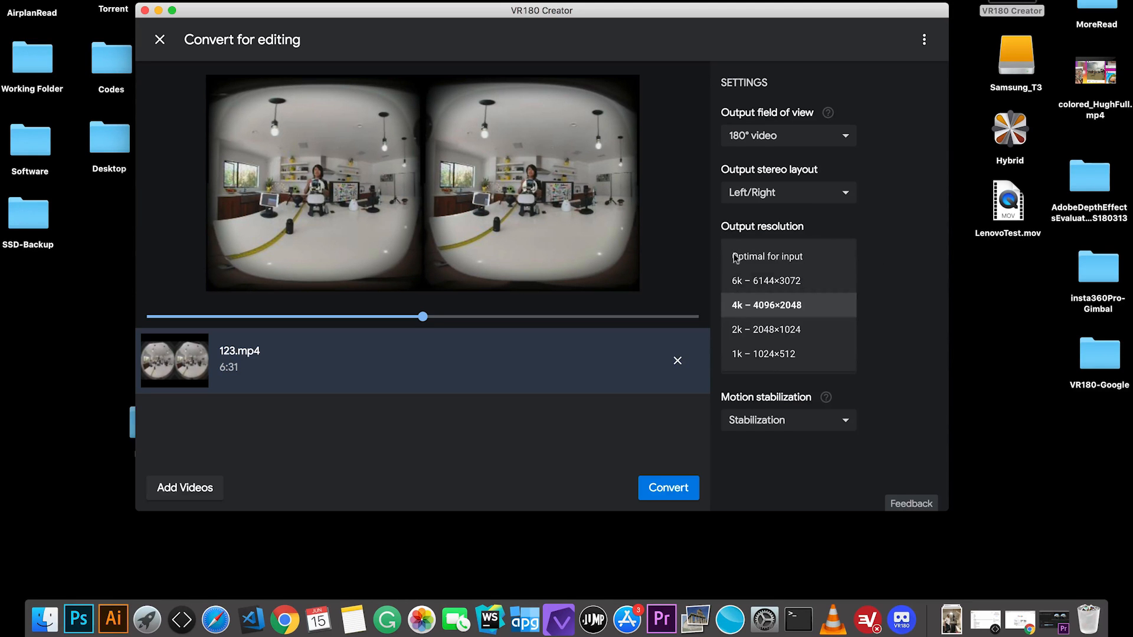
pyautogui.click(907, 277)
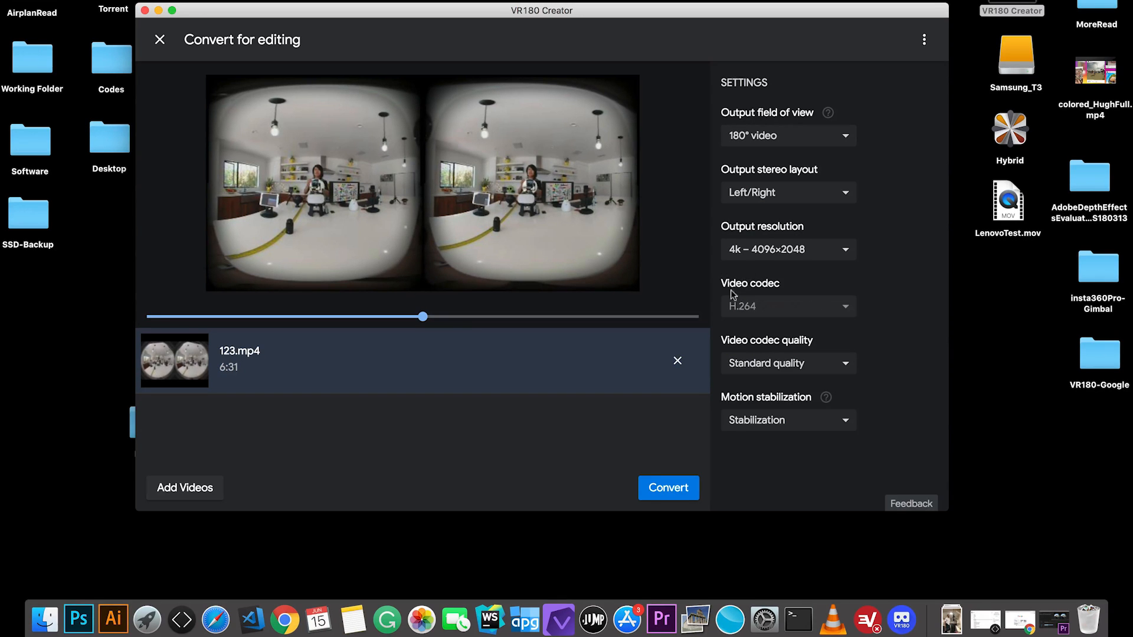
# Set the video codec quality to High quality and the motion stabilization to No stabilization.
pyautogui.click(797, 363)
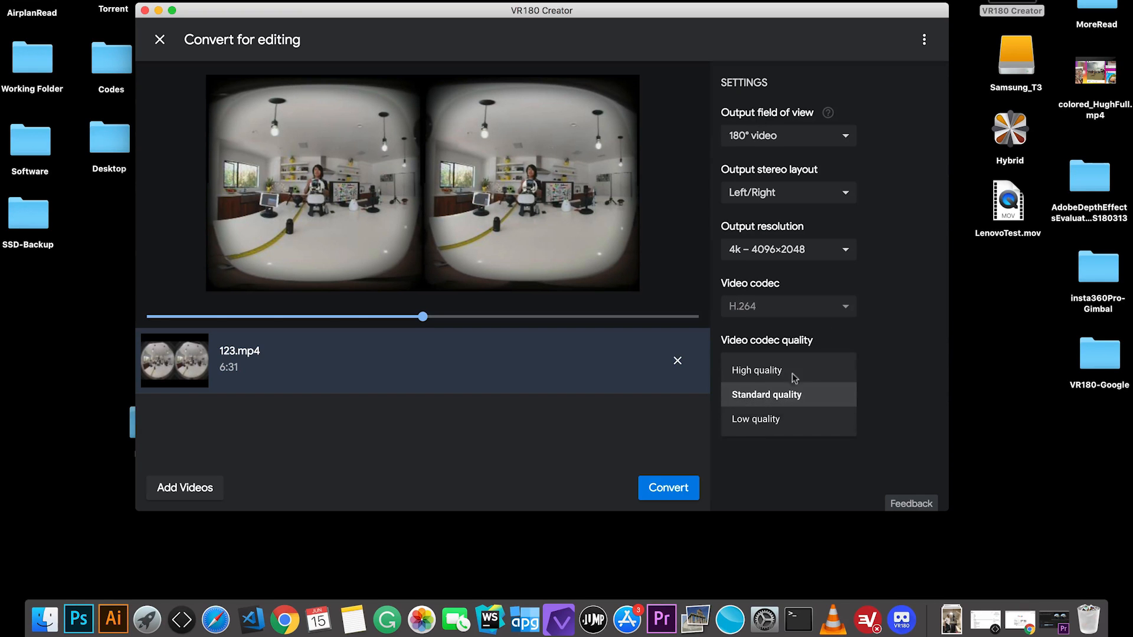
pyautogui.click(751, 371)
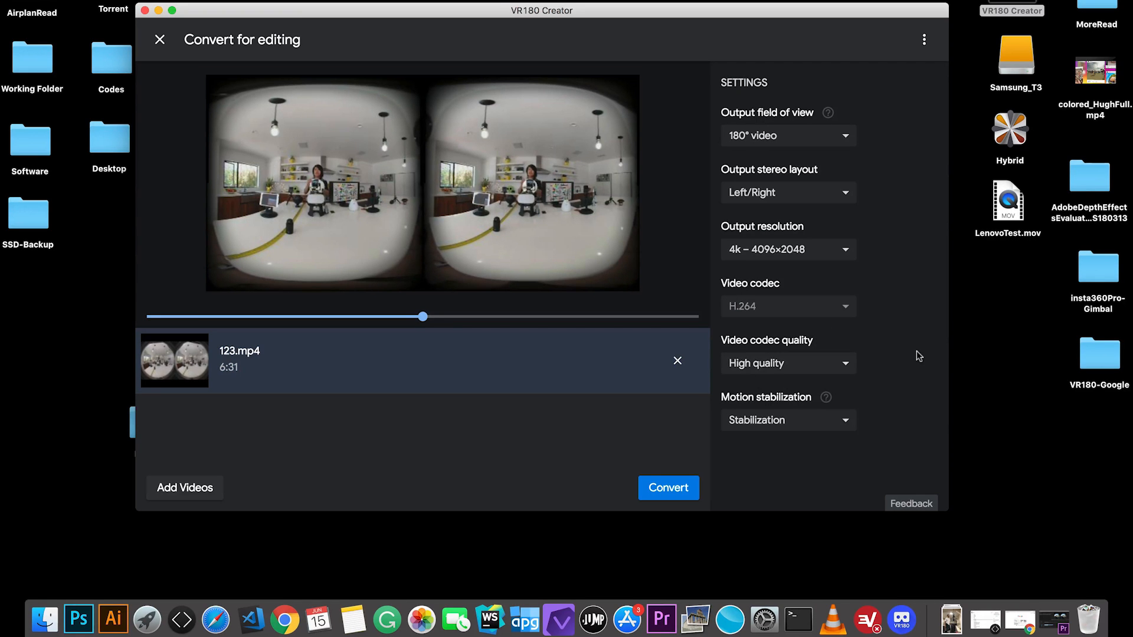
pyautogui.click(835, 369)
pyautogui.click(758, 373)
pyautogui.moveTo(825, 398)
pyautogui.click(767, 420)
pyautogui.click(758, 454)
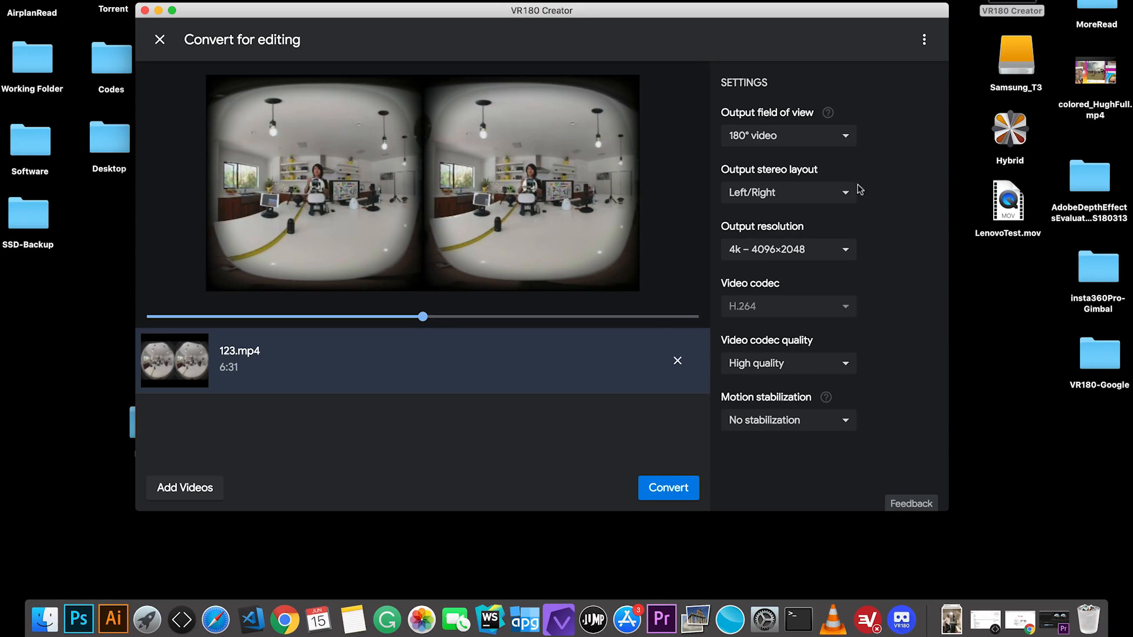
# Start exporting the conversion as 123-converted-v2.mp4, replacing the existing file, and cancel the processing.
pyautogui.click(664, 490)
pyautogui.write('-v2.mp4')
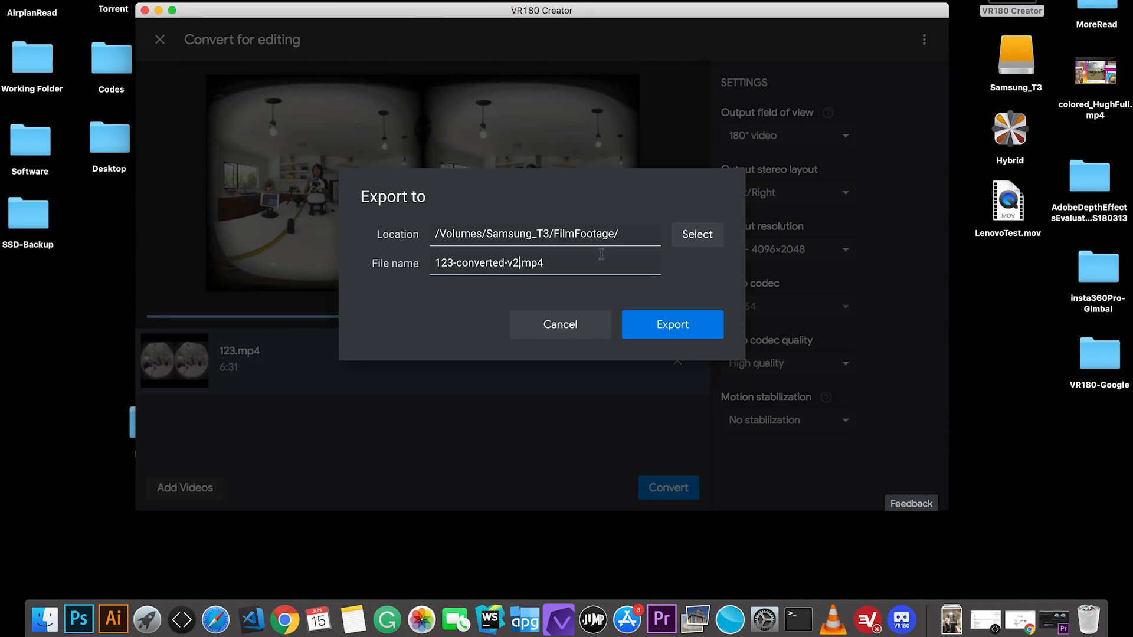
pyautogui.click(667, 330)
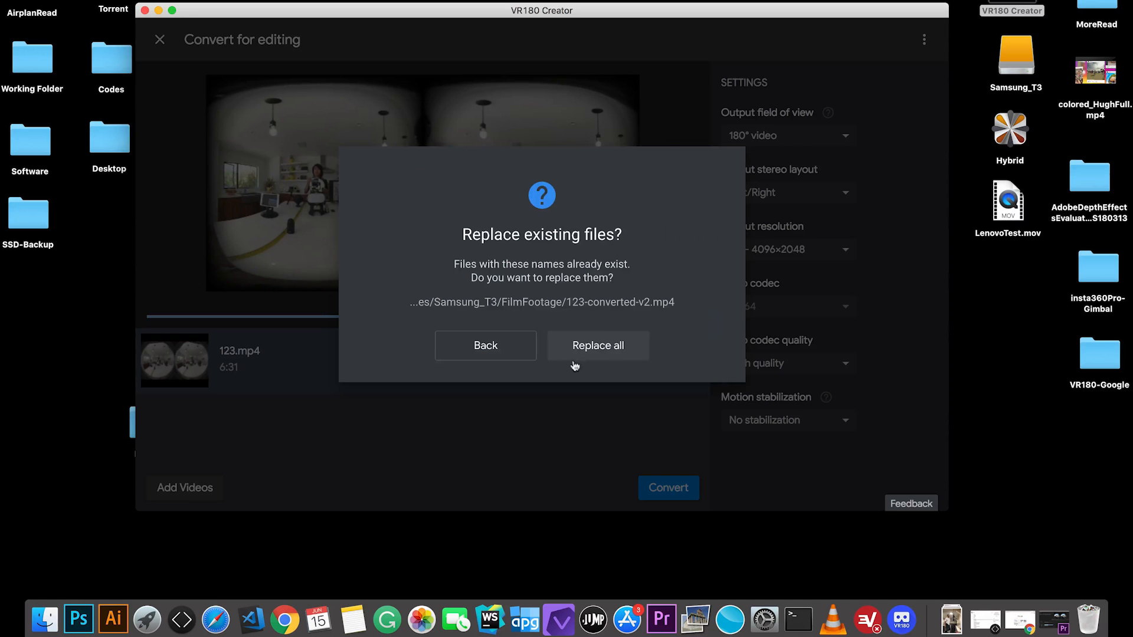
pyautogui.click(571, 352)
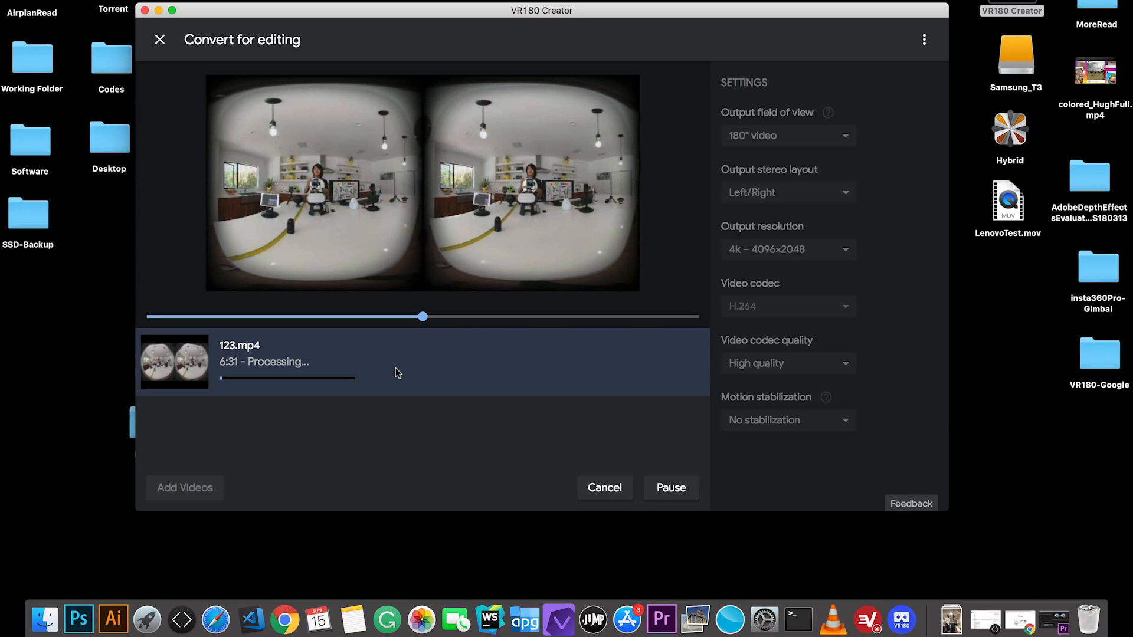
pyautogui.click(601, 490)
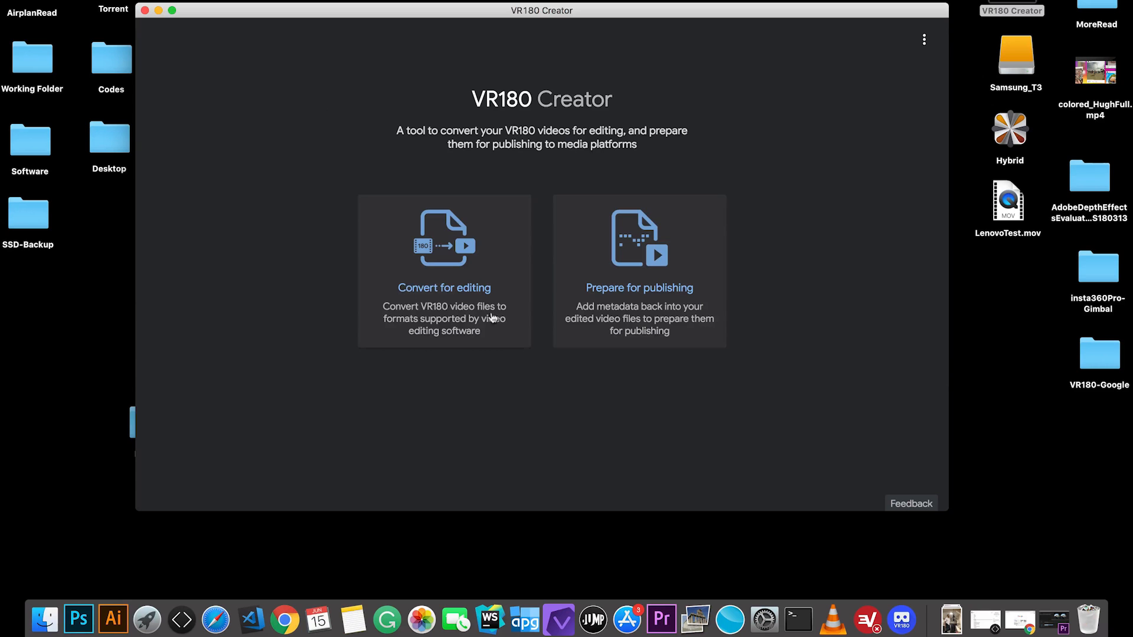
# Load 20180613-175729653.vr.mp4 for editing conversion and set it to 180° video with Left/Right stereo layout.
pyautogui.click(444, 247)
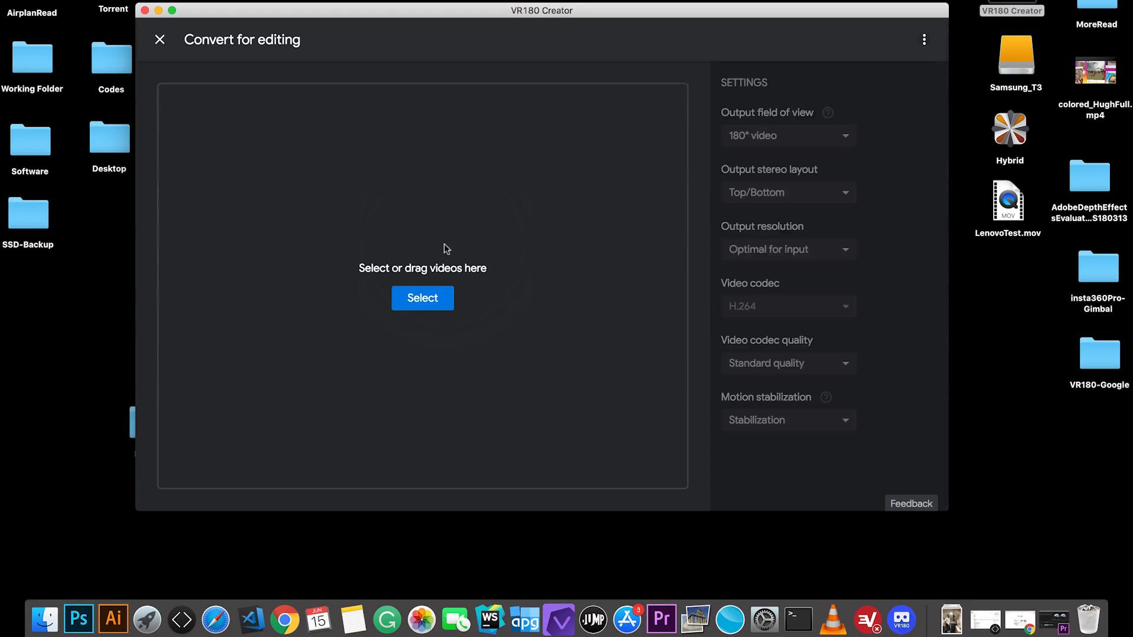
pyautogui.click(420, 302)
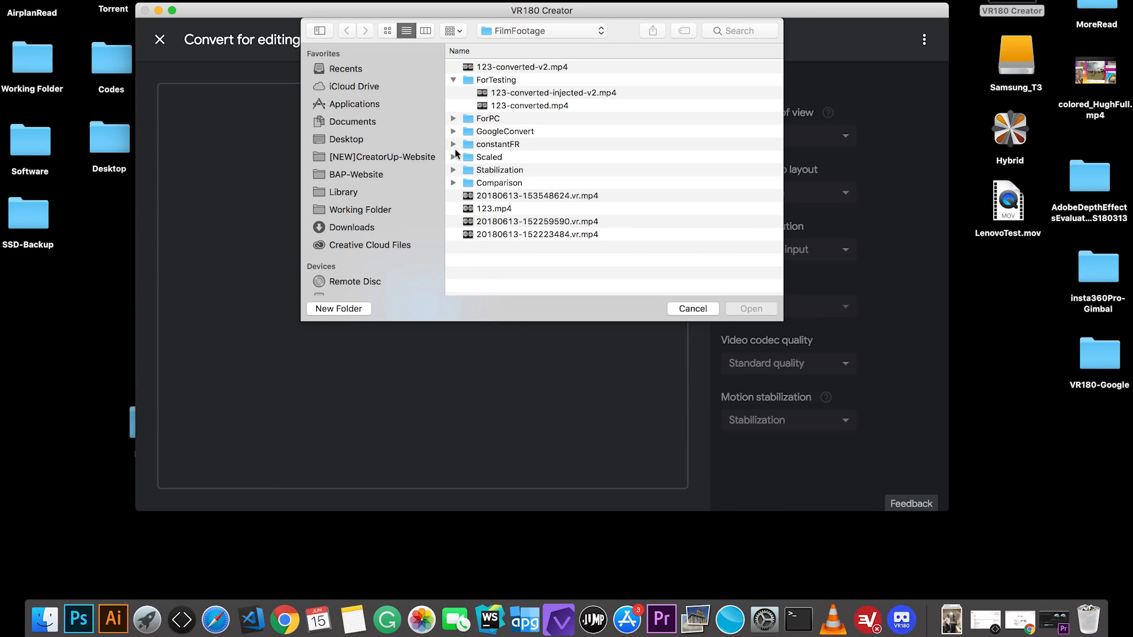
pyautogui.click(793, 135)
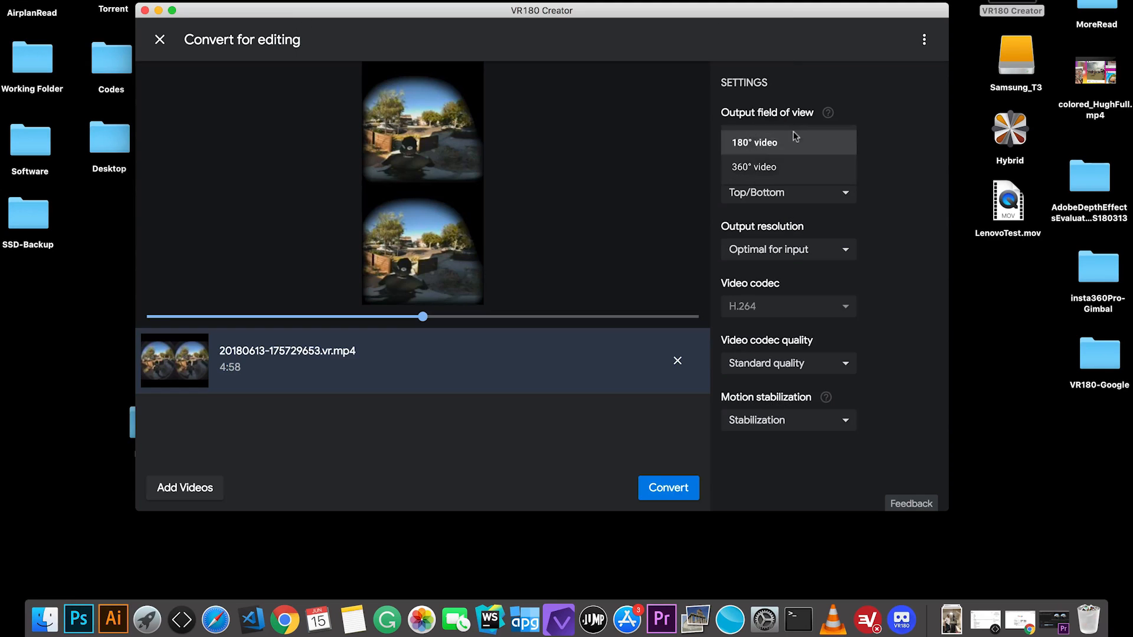
pyautogui.click(763, 144)
pyautogui.click(755, 192)
pyautogui.click(749, 223)
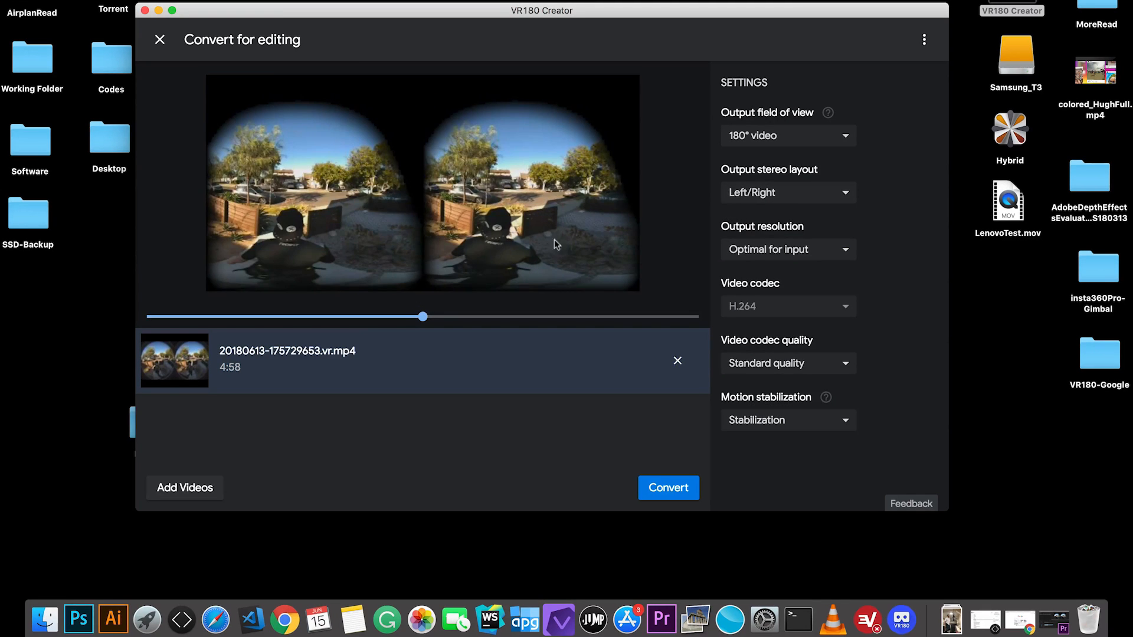
# Compare the clip's preview at several moments with motion stabilization on and off, leaving it set to Stabilization.
pyautogui.moveTo(352, 317); pyautogui.dragTo(305, 316)
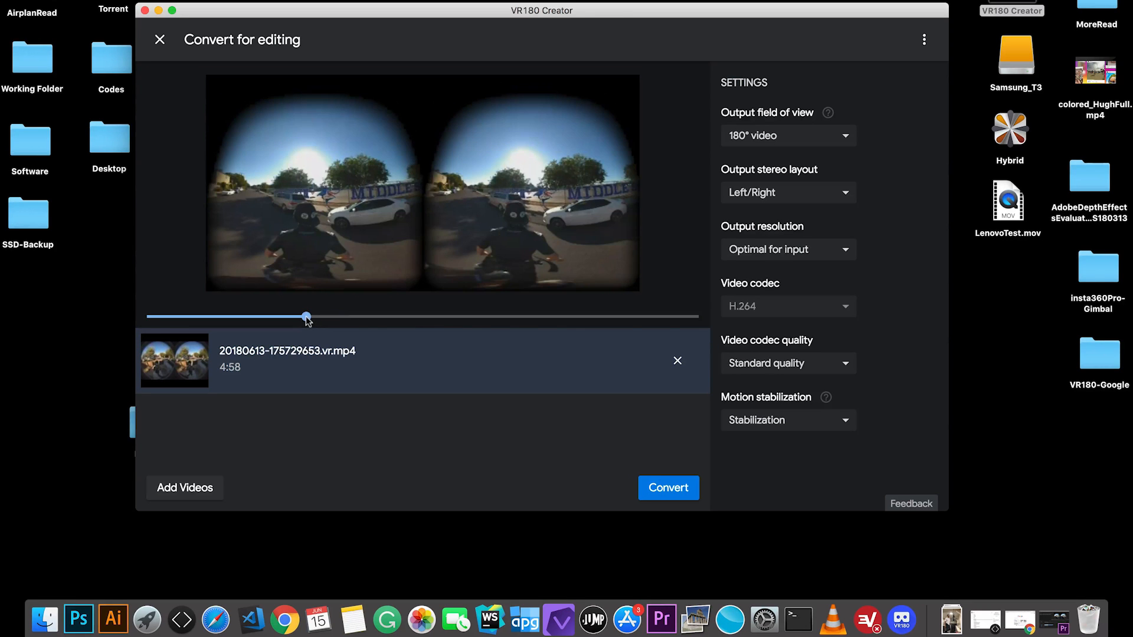
pyautogui.click(364, 316)
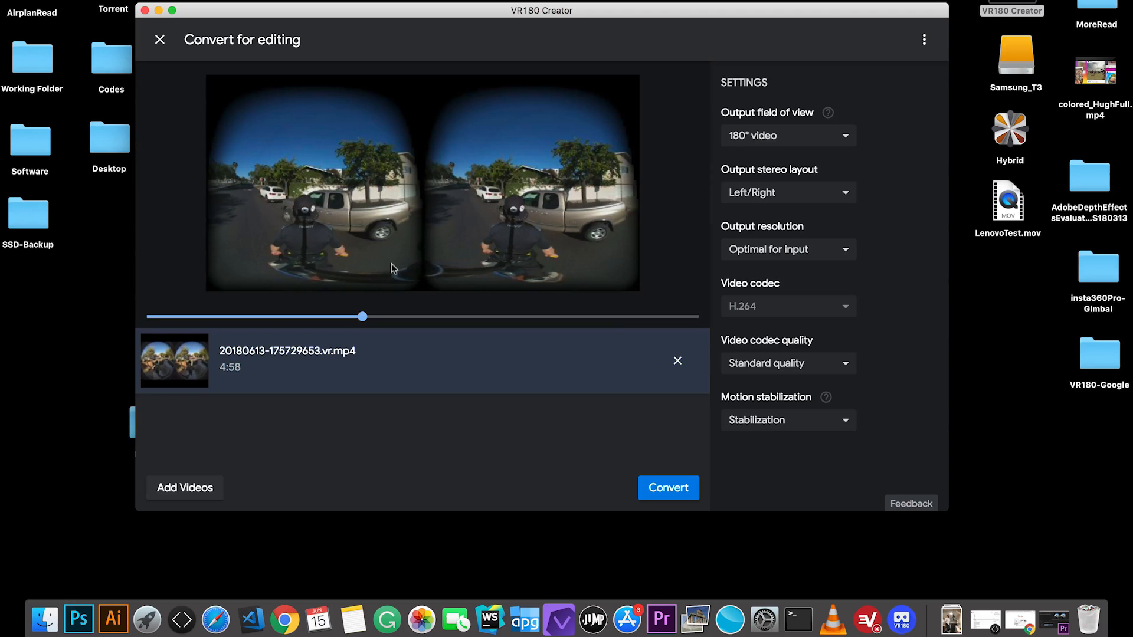
pyautogui.click(767, 420)
pyautogui.click(763, 450)
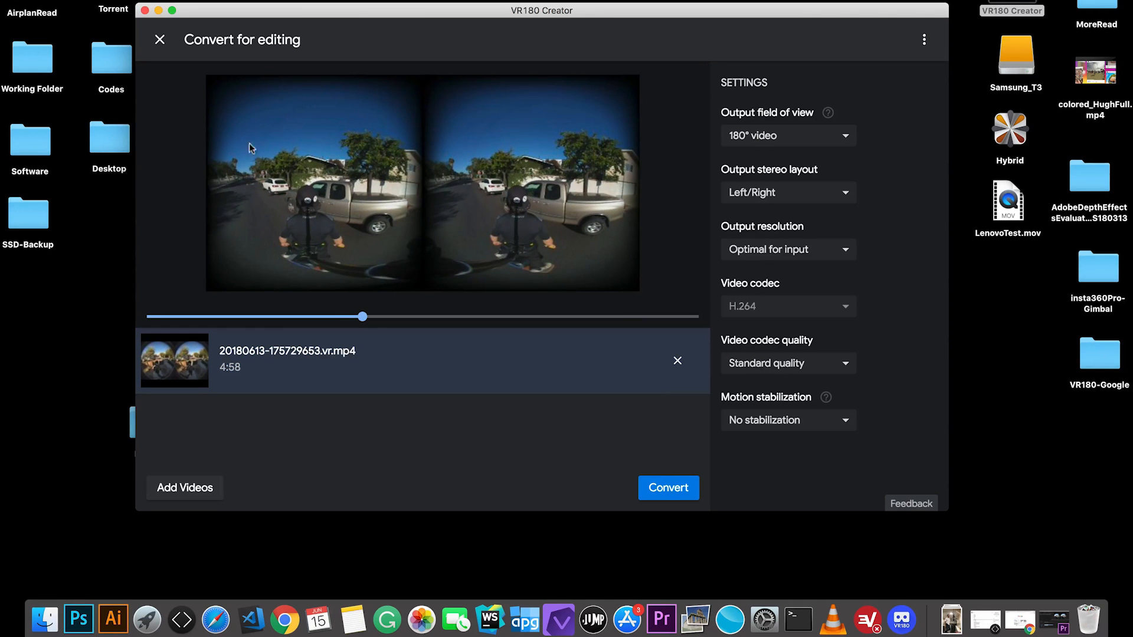
pyautogui.click(430, 316)
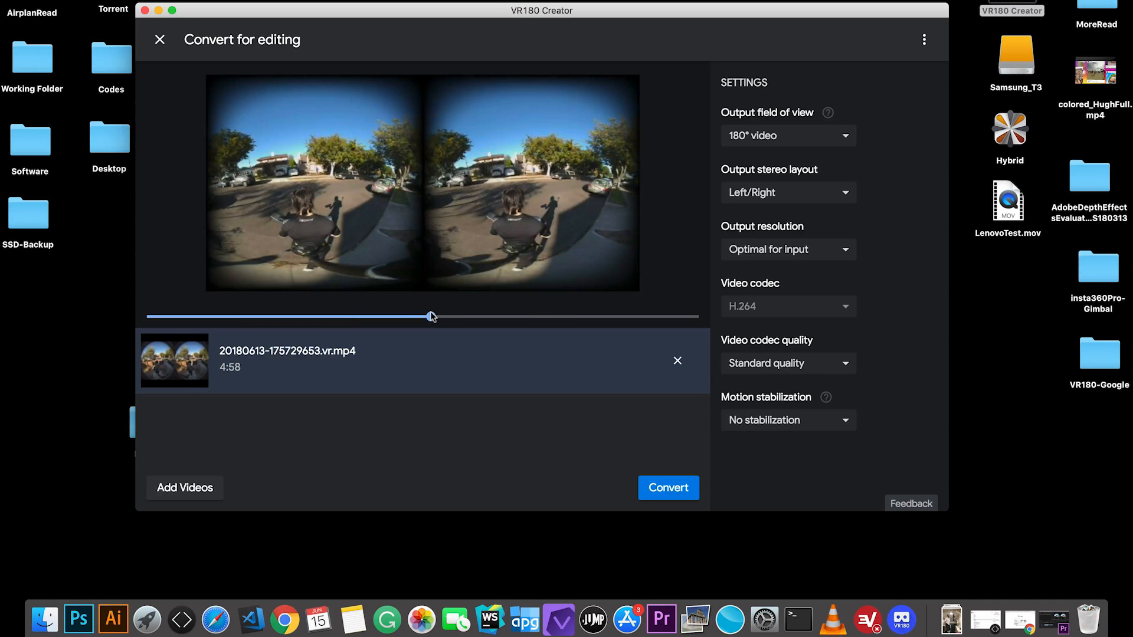
pyautogui.click(780, 430)
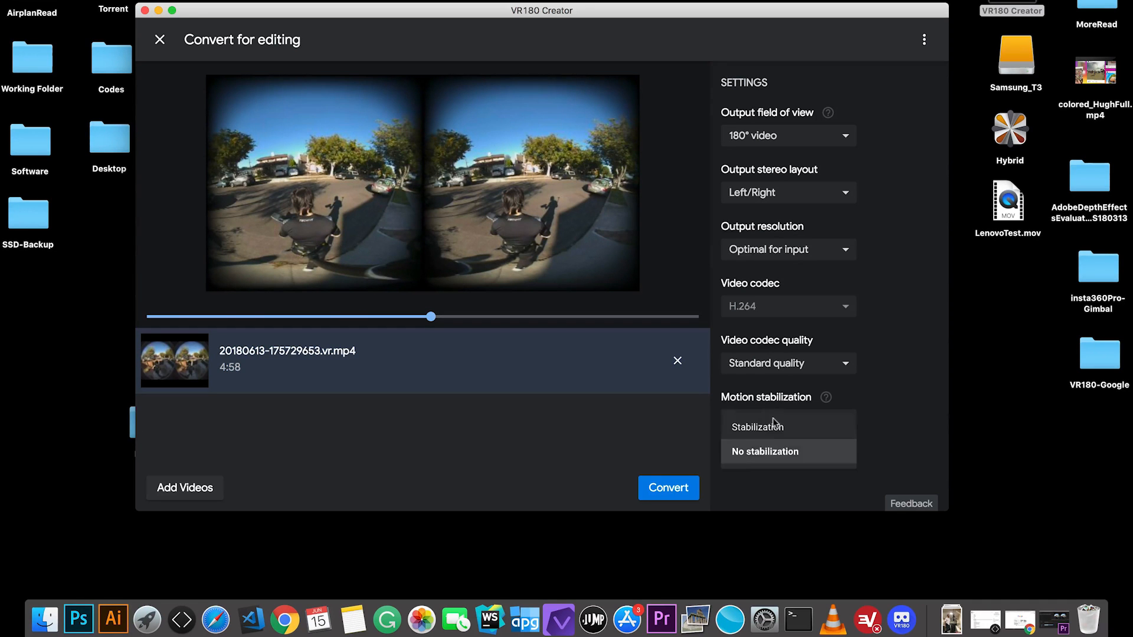
pyautogui.click(761, 432)
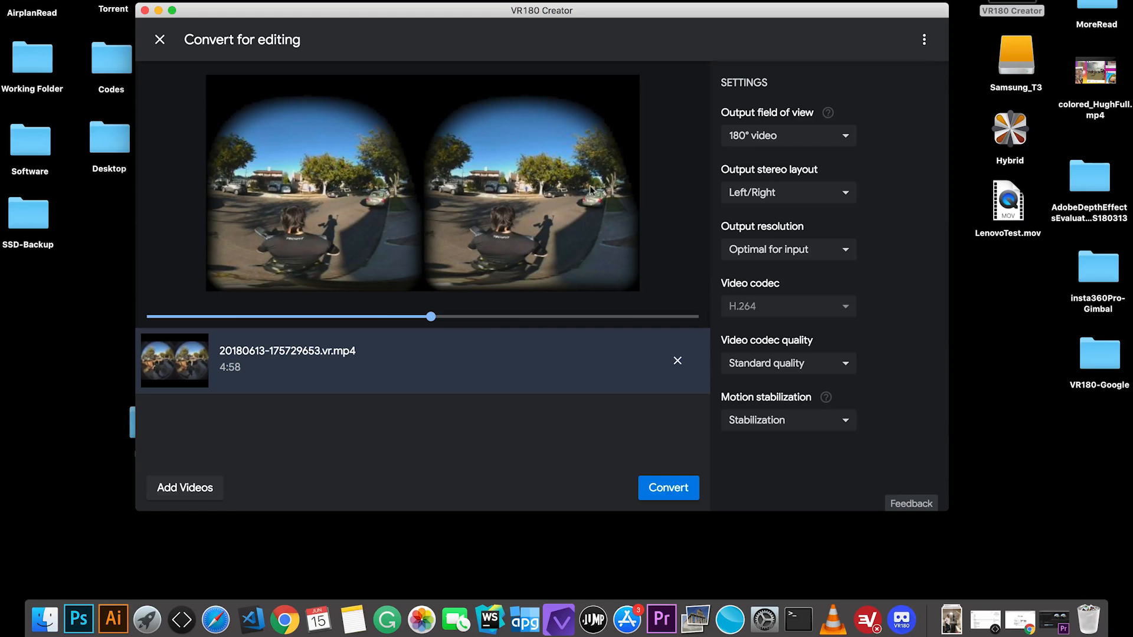
pyautogui.moveTo(475, 325)
pyautogui.mouseDown()
pyautogui.moveTo(314, 320)
pyautogui.moveTo(471, 321)
pyautogui.mouseUp()
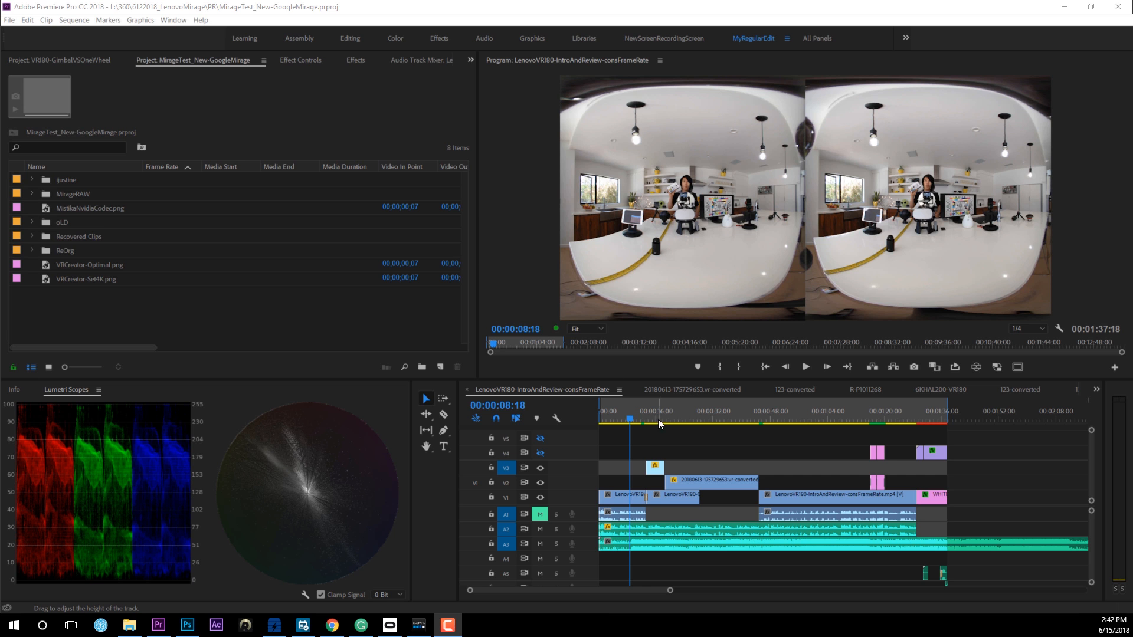
# In Adobe Premiere Pro, scrub through the LenovoVR180-IntroAndReview-consFrameRate sequence to compare the kitchen footage with the riding footage.
pyautogui.moveTo(628, 419); pyautogui.dragTo(728, 418)
pyautogui.click(687, 479)
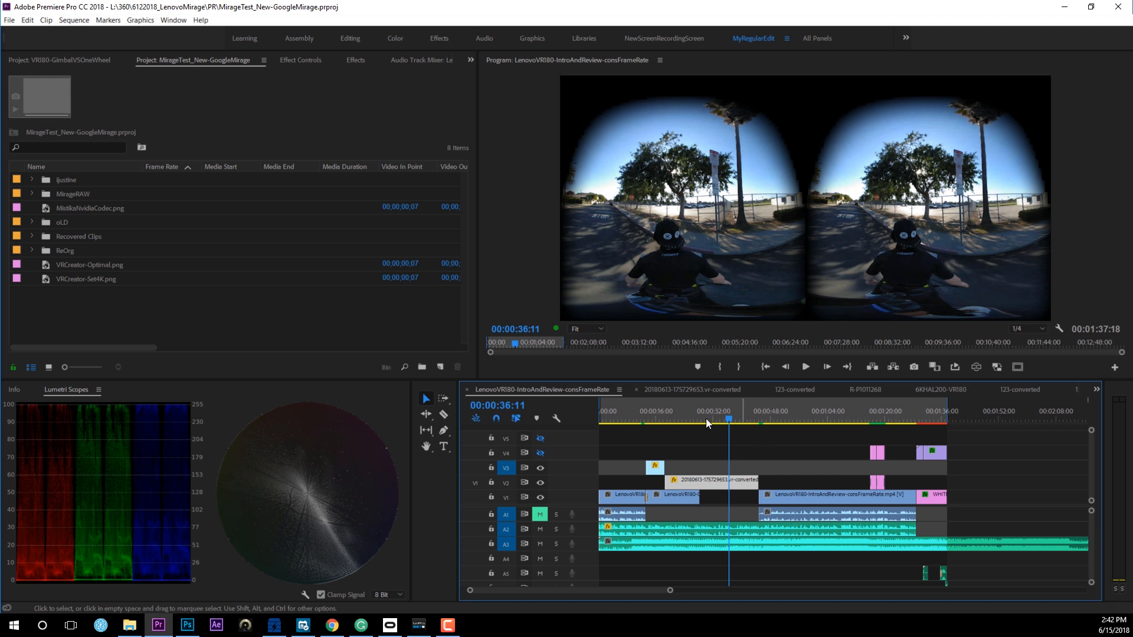
pyautogui.moveTo(727, 420); pyautogui.dragTo(774, 419)
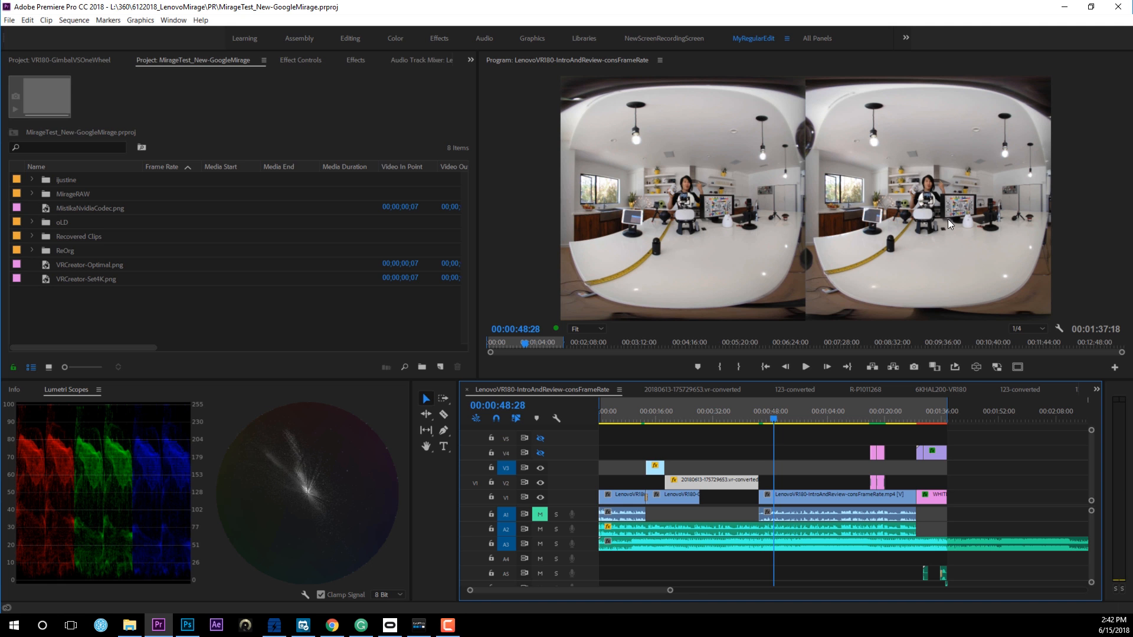
pyautogui.moveTo(774, 417); pyautogui.dragTo(653, 422)
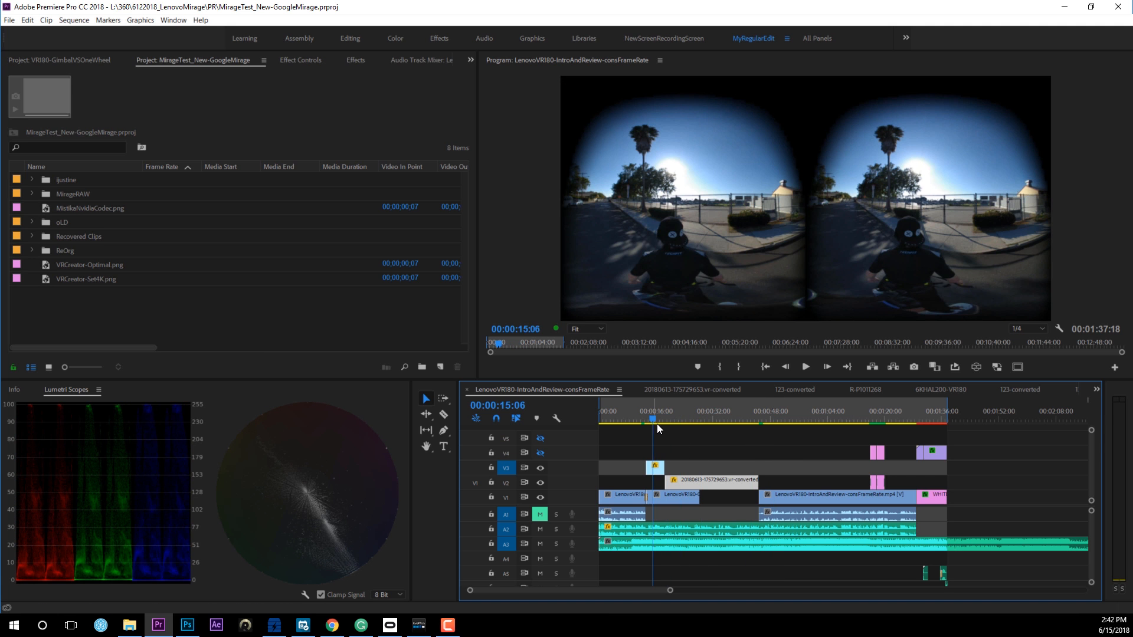
# Scrub between the V3 clip and the 20180613-175729653.vr-converted clip in the sequence to compare their footage.
pyautogui.click(658, 467)
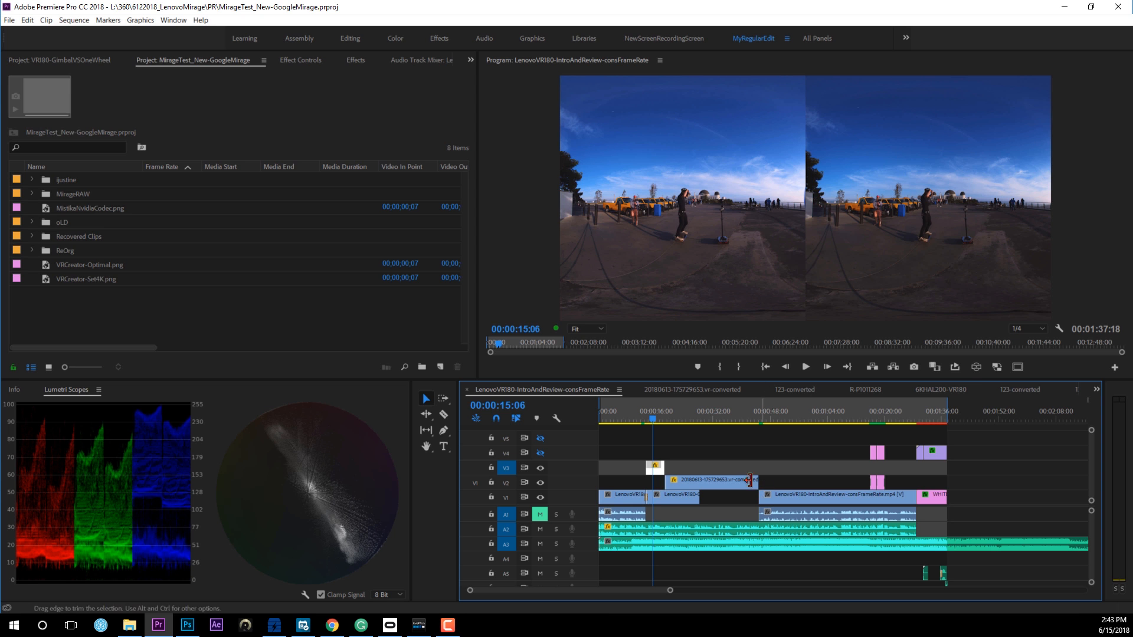
pyautogui.moveTo(653, 419); pyautogui.dragTo(676, 418)
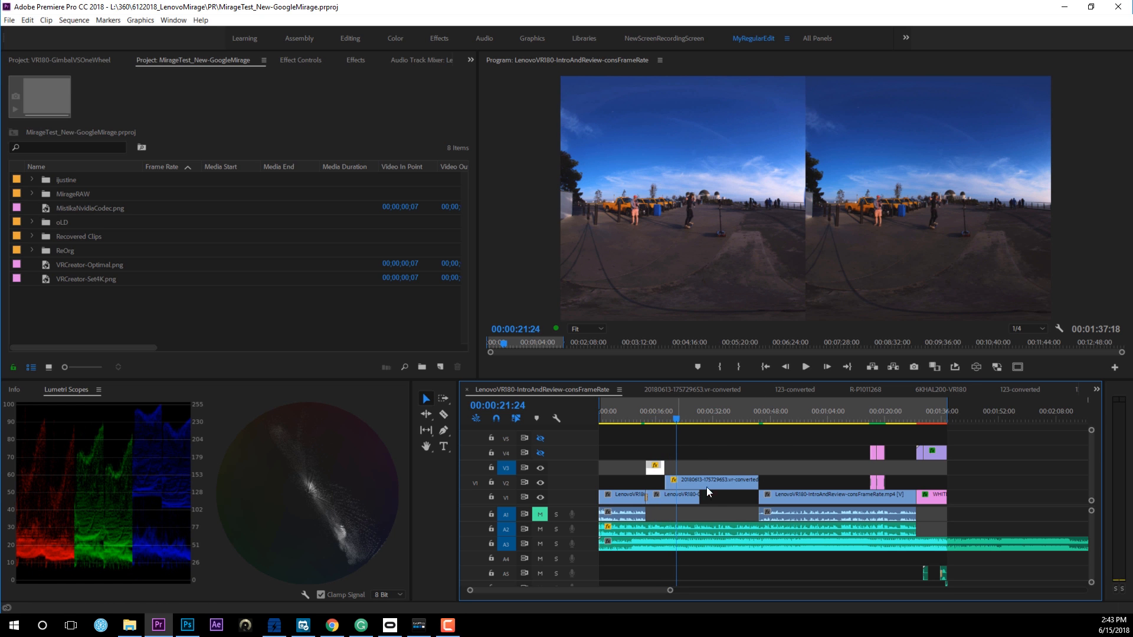
pyautogui.click(703, 480)
pyautogui.click(676, 418)
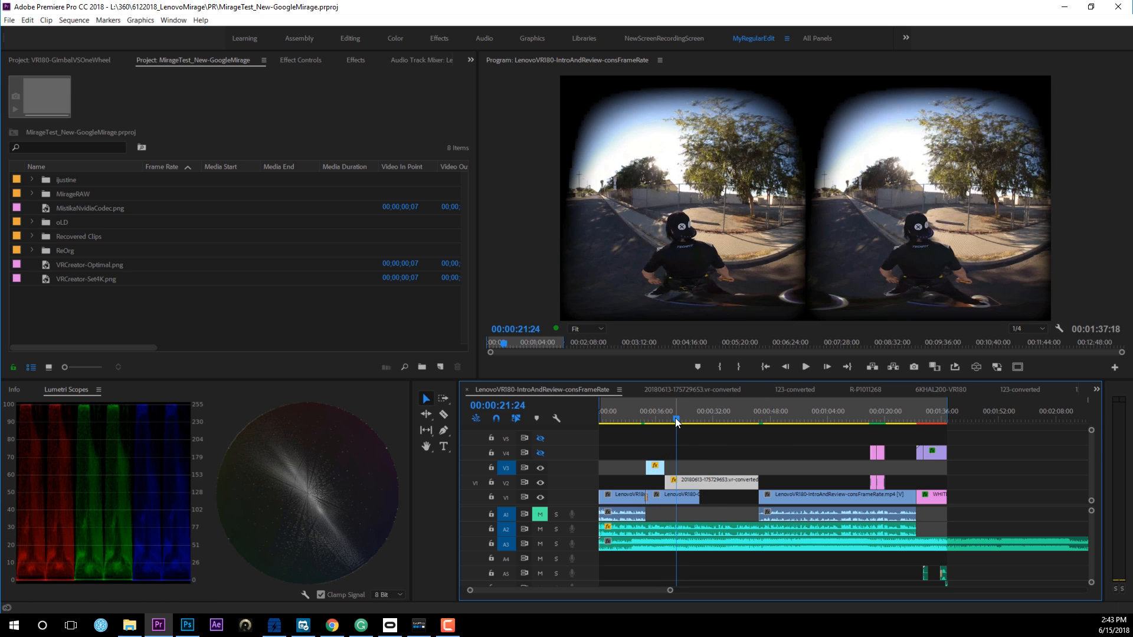
pyautogui.moveTo(675, 418); pyautogui.dragTo(633, 420)
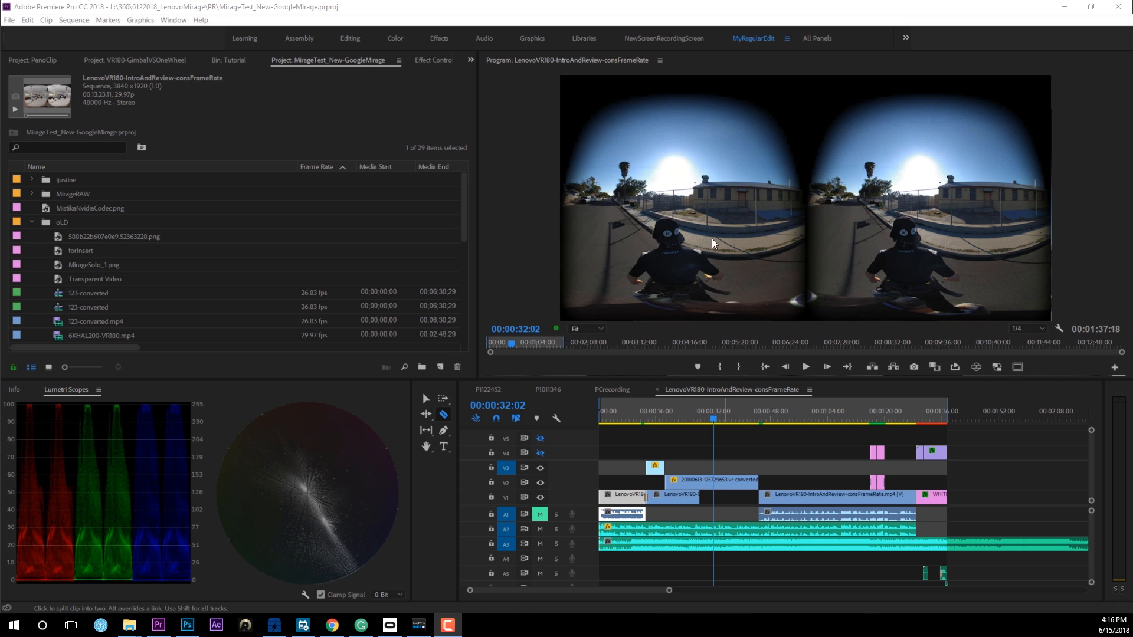
# Switch the program preview to VR video display and look down and around the riding footage at 00:00:32:02.
pyautogui.keyDown('shift'); pyautogui.click(944, 466); pyautogui.keyUp('shift')
pyautogui.click(977, 370)
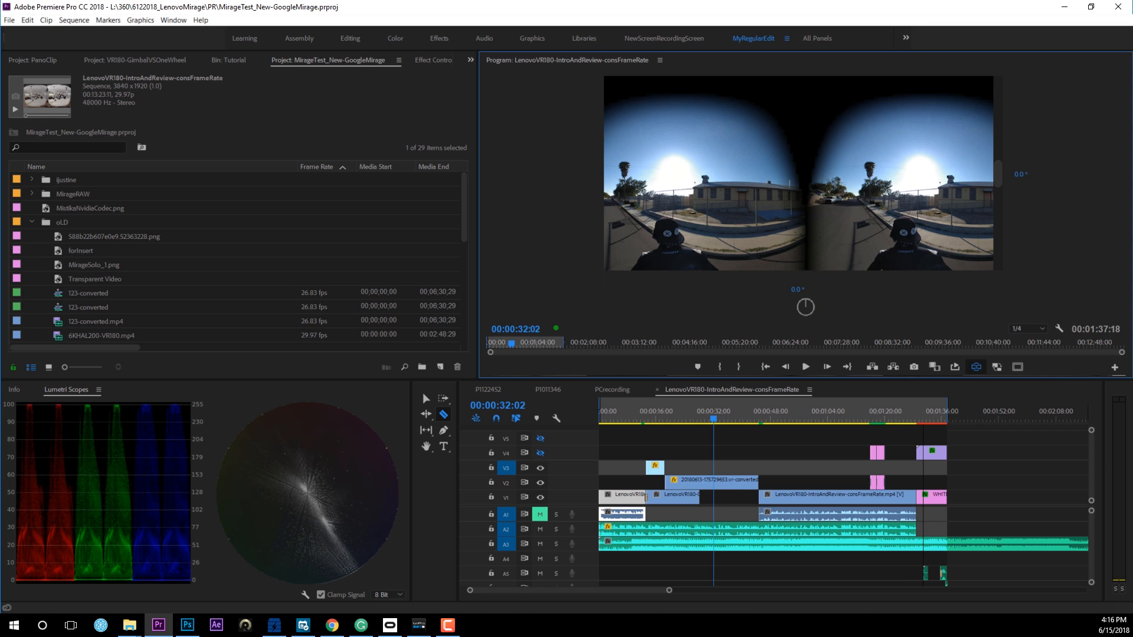
pyautogui.moveTo(997, 173); pyautogui.dragTo(997, 177)
pyautogui.moveTo(873, 211); pyautogui.dragTo(678, 243)
pyautogui.moveTo(825, 188); pyautogui.dragTo(827, 201)
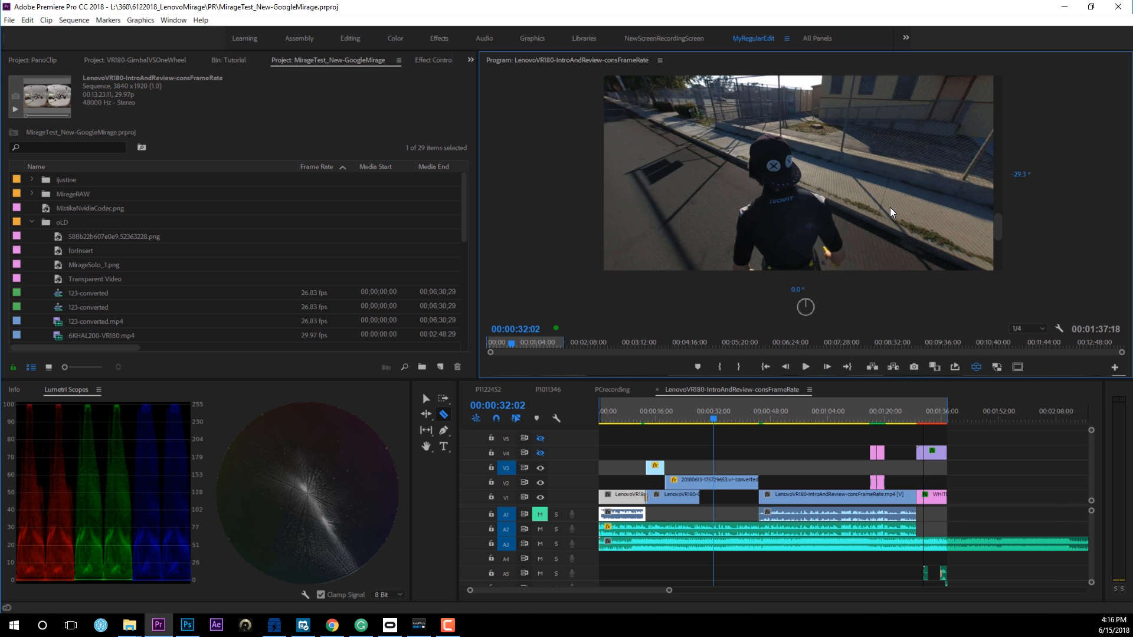
# Set the VR preview's stereoscopic view to Anaglyph and narrow its horizontal monitor view to give a square picture.
pyautogui.rightClick(889, 190)
pyautogui.moveTo(934, 508)
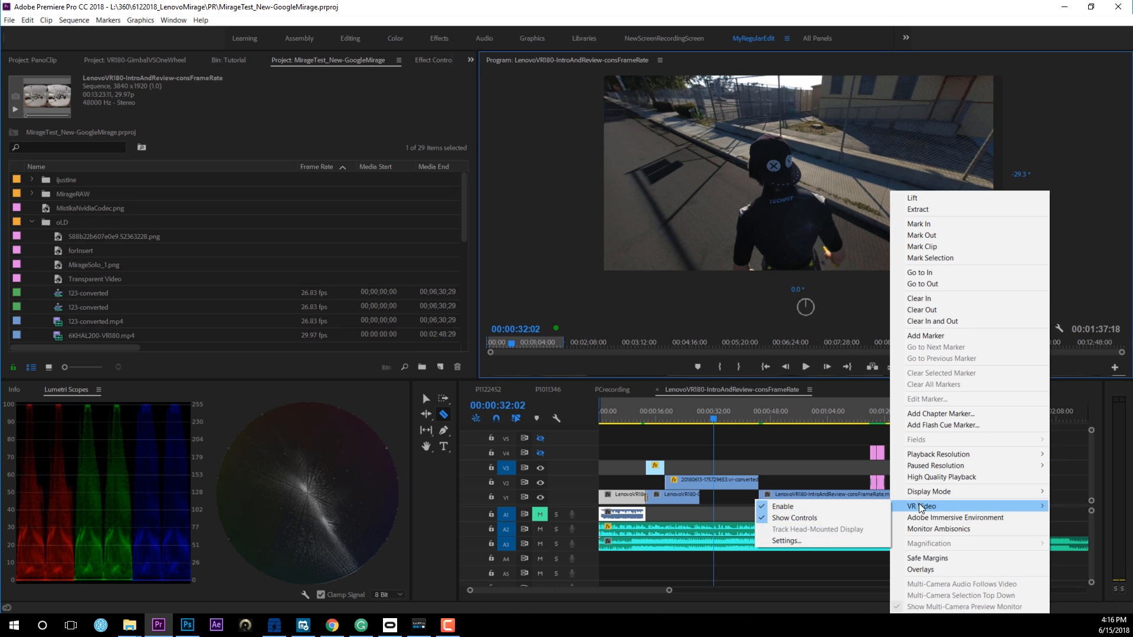
pyautogui.click(796, 541)
pyautogui.click(597, 197)
pyautogui.click(590, 235)
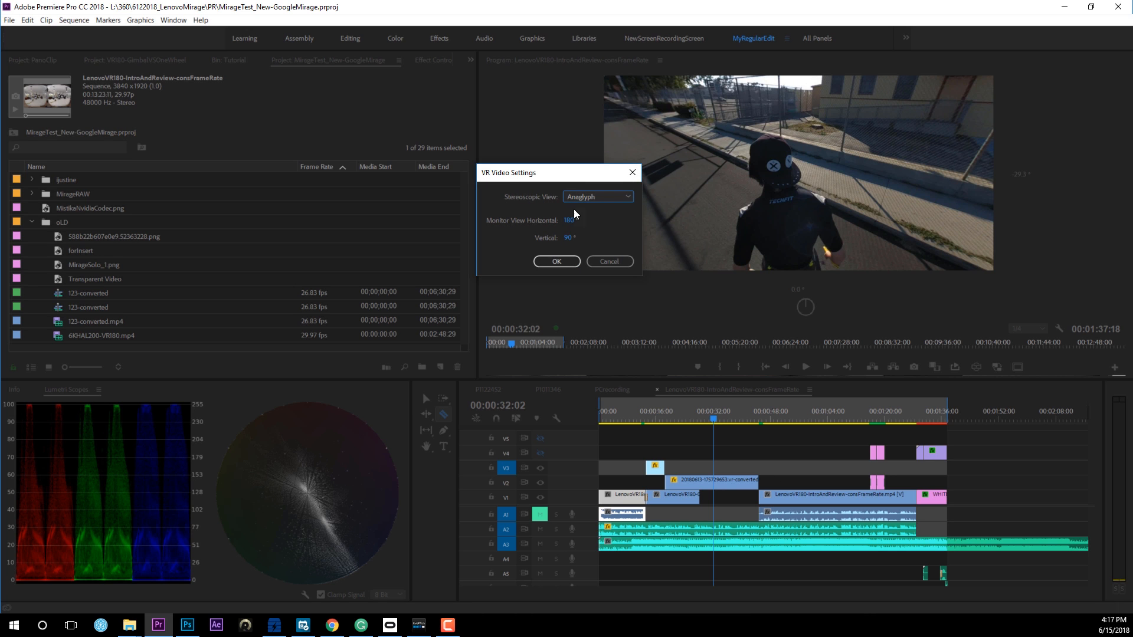
pyautogui.click(571, 221)
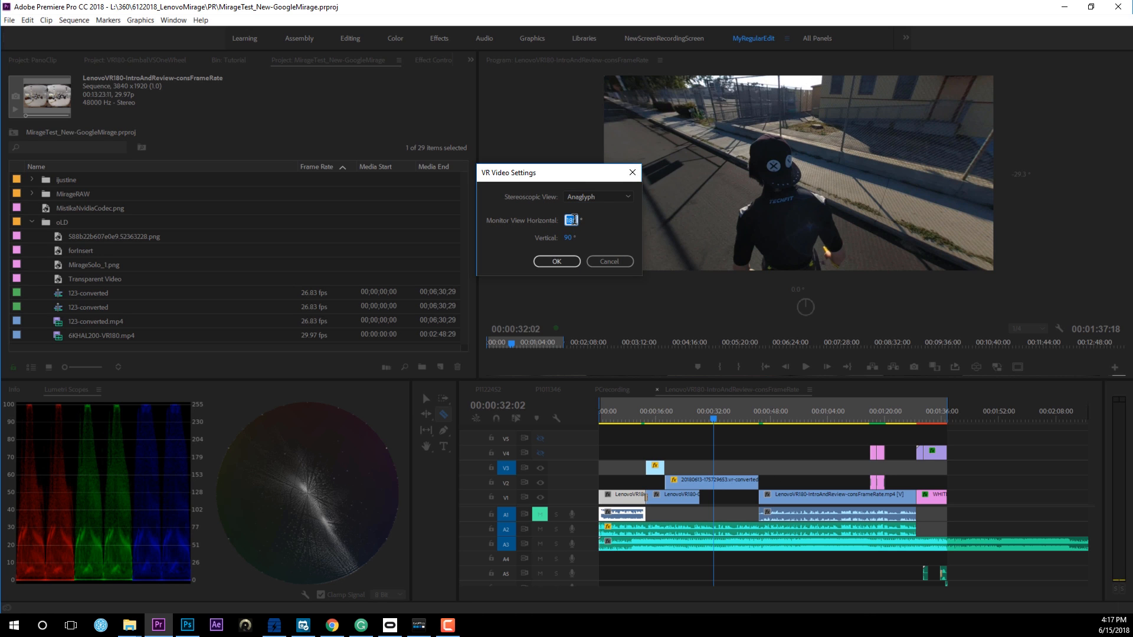
pyautogui.click(544, 262)
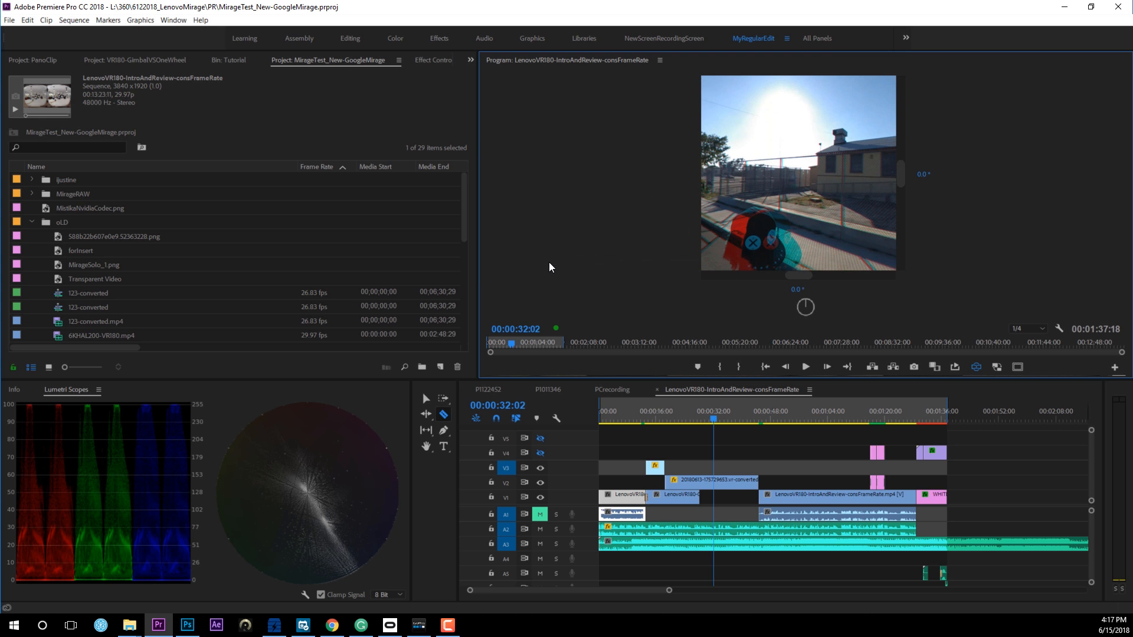
# Hide the VR preview's controls and look around the anaglyph picture of the rider at different moments.
pyautogui.rightClick(826, 243)
pyautogui.moveTo(896, 506)
pyautogui.click(1008, 517)
pyautogui.moveTo(818, 255); pyautogui.dragTo(825, 225)
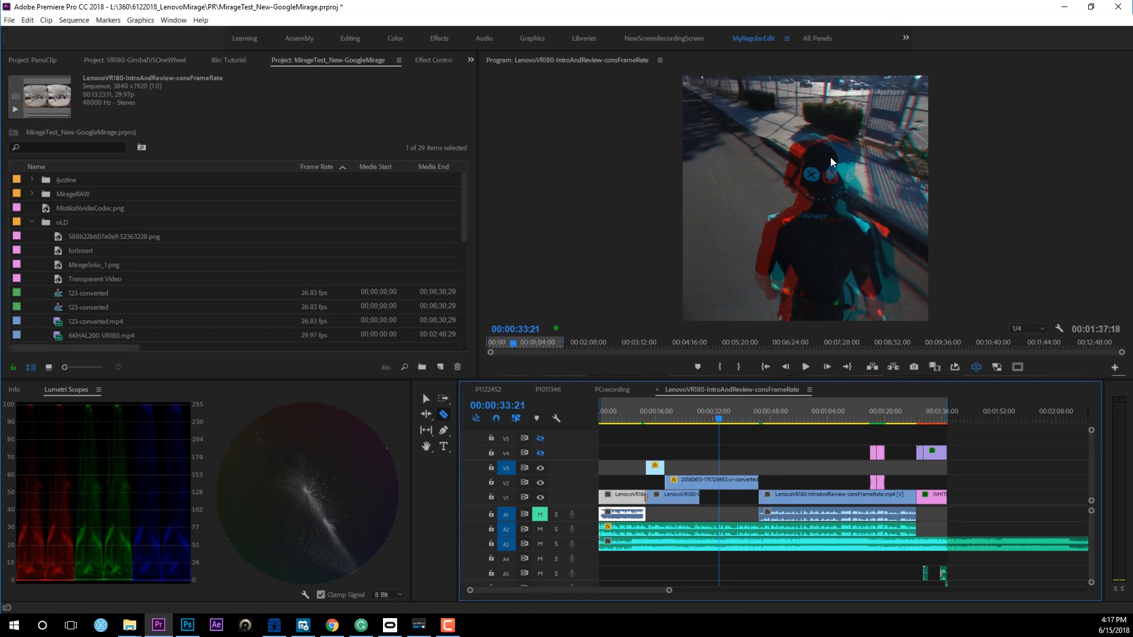
pyautogui.moveTo(832, 162); pyautogui.dragTo(814, 226)
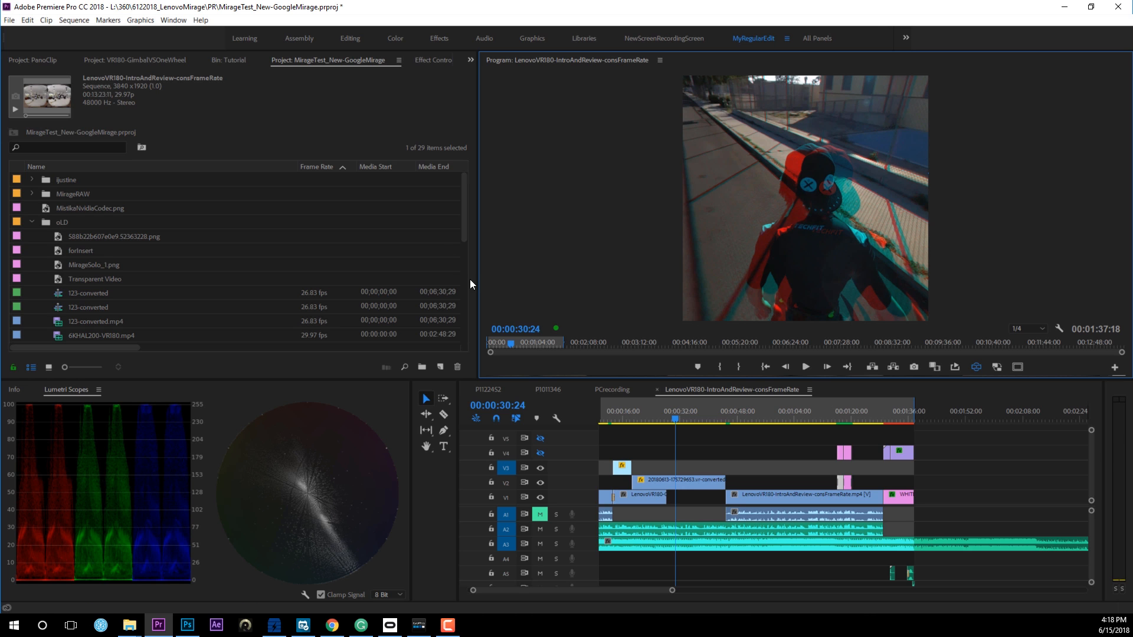
# Create a 3840 x 1920 transparent video at 29.97 fps and place it on track V3 at 00:00:30:24.
pyautogui.click(9, 20)
pyautogui.moveTo(20, 34)
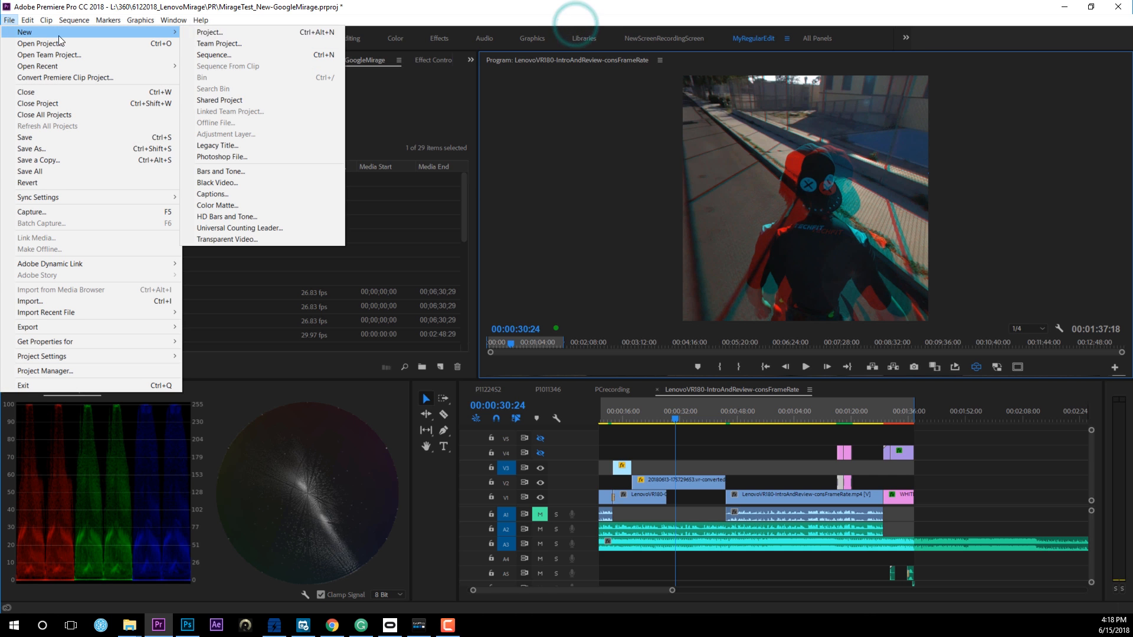
pyautogui.click(224, 239)
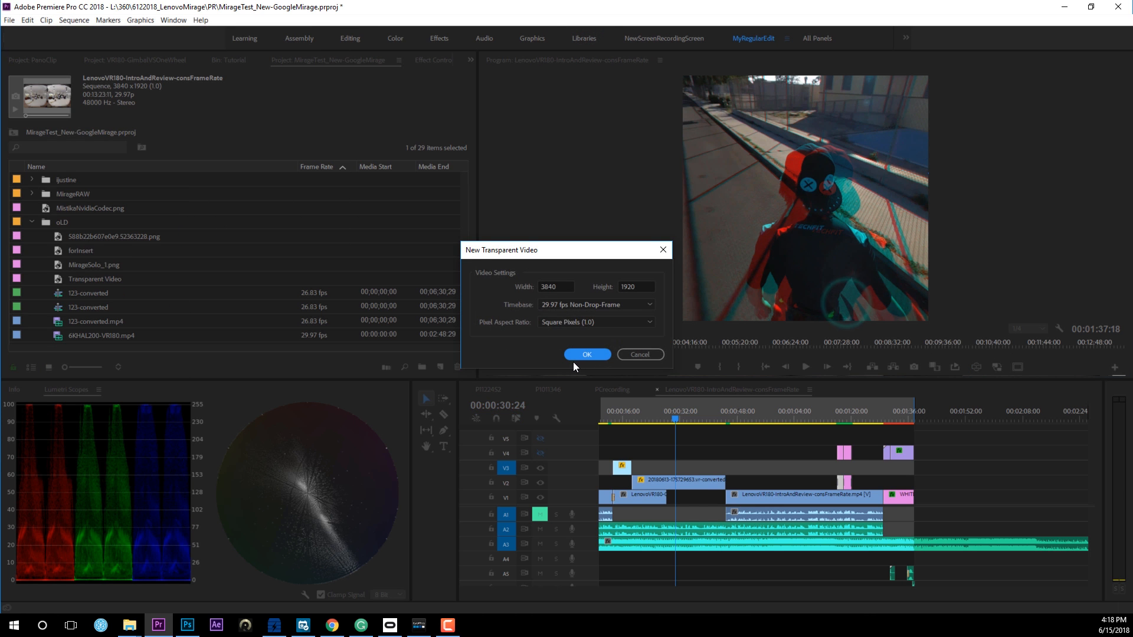
pyautogui.click(586, 355)
pyautogui.moveTo(95, 293); pyautogui.dragTo(681, 466)
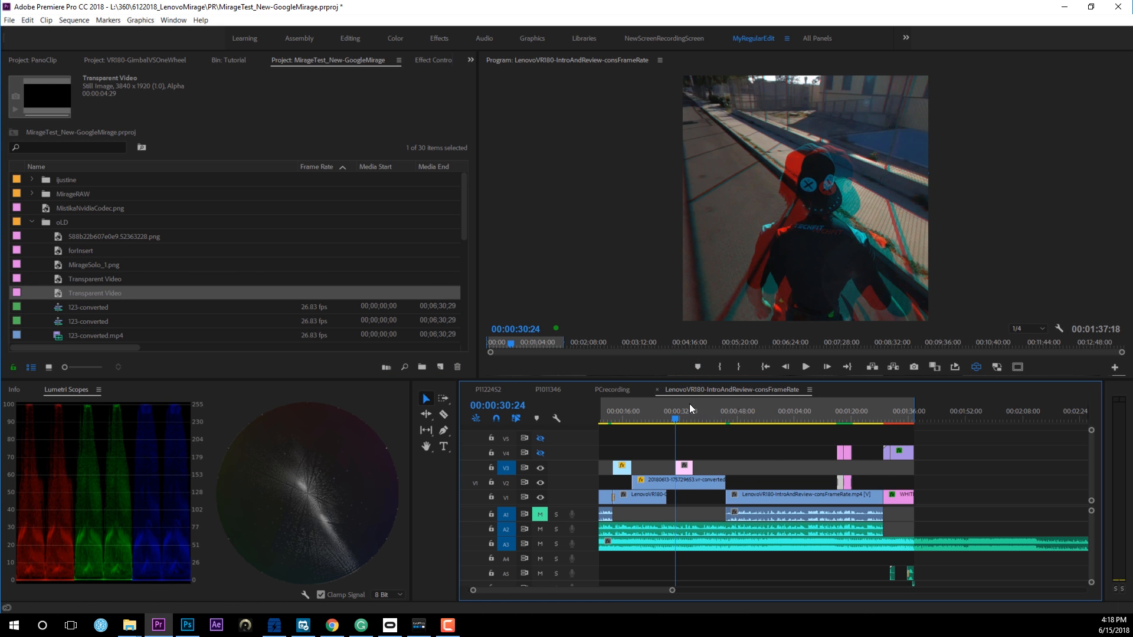
# Turn off VR display, place the CreatorUp lower-third clip on V6 above the transparent video, and extend the transparent video to the same end.
pyautogui.press('space')
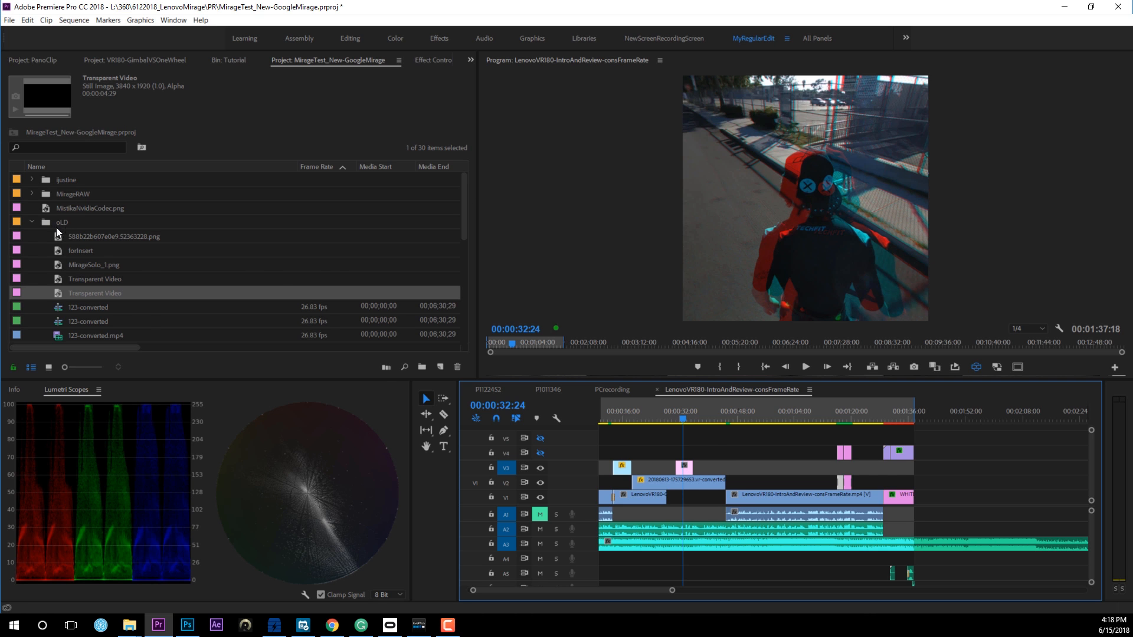
pyautogui.click(32, 222)
pyautogui.moveTo(89, 321); pyautogui.dragTo(681, 464)
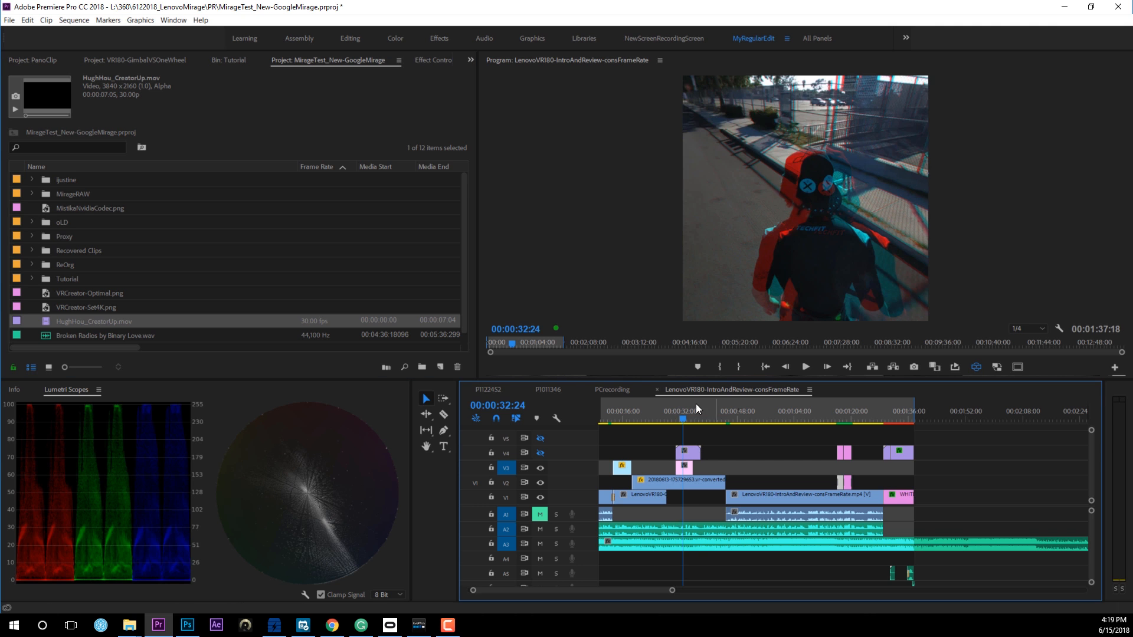
pyautogui.click(975, 365)
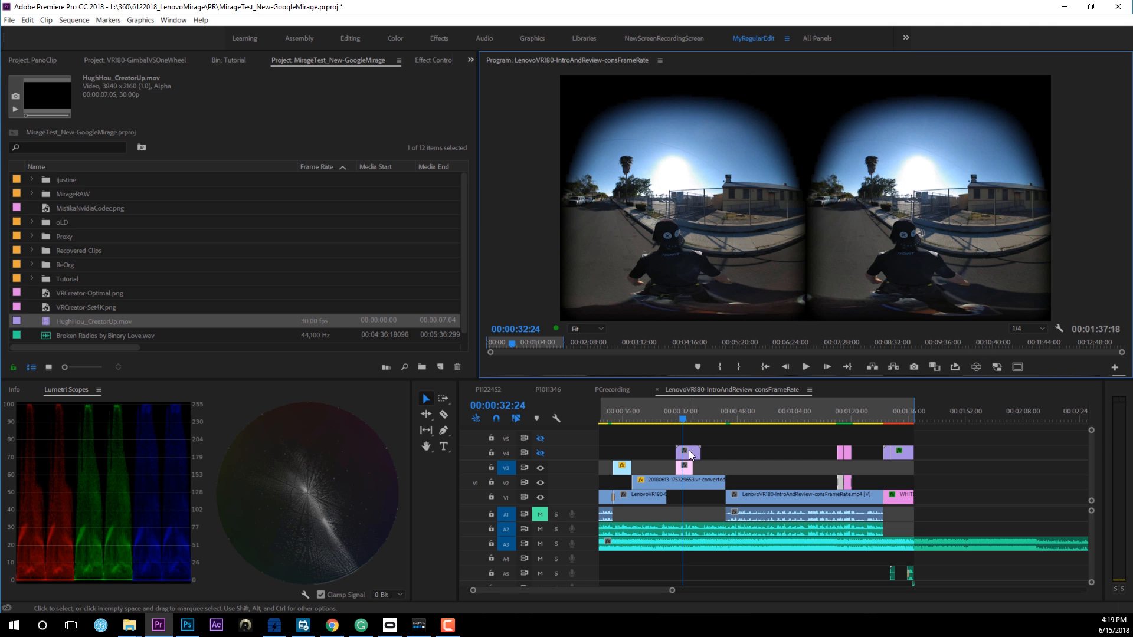
pyautogui.moveTo(673, 460); pyautogui.dragTo(683, 430)
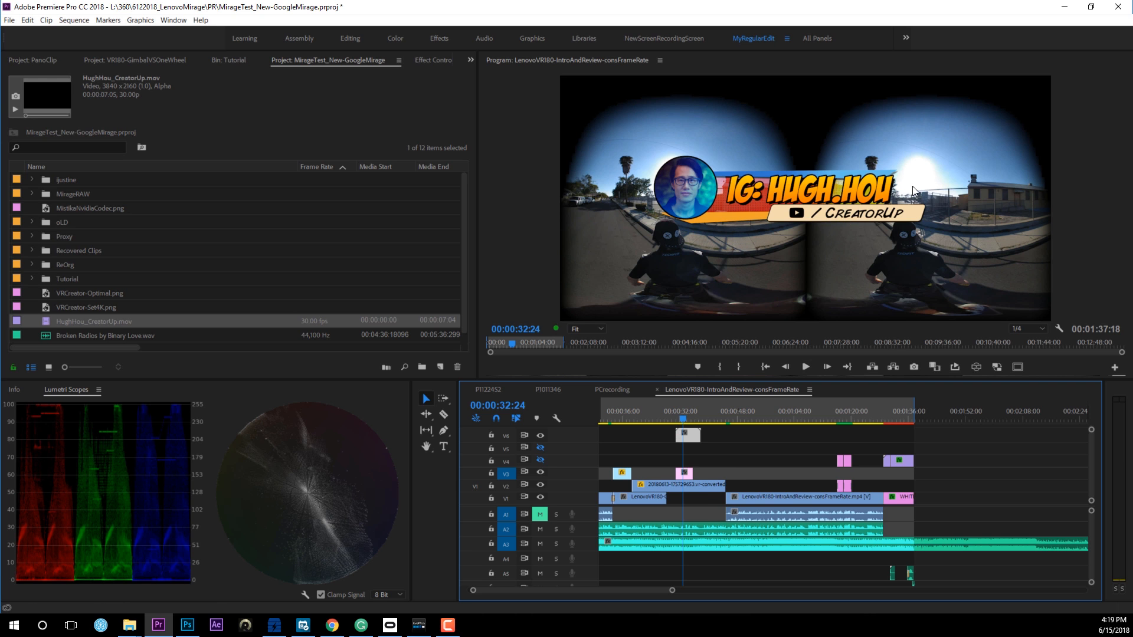
pyautogui.moveTo(691, 472); pyautogui.dragTo(700, 473)
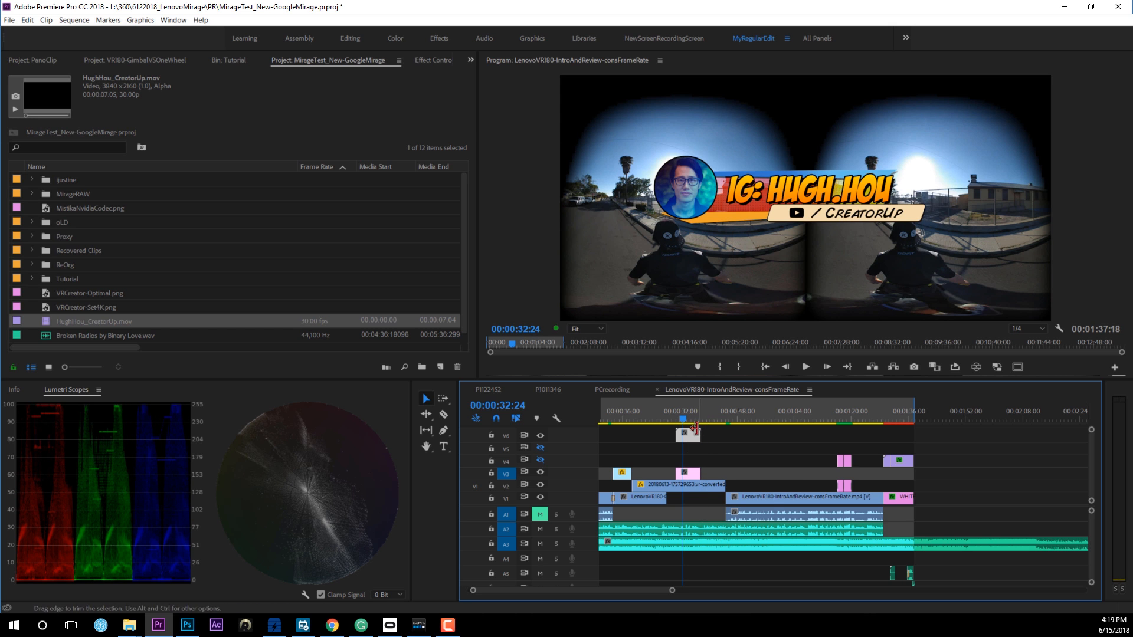
pyautogui.moveTo(682, 416)
pyautogui.mouseDown()
pyautogui.moveTo(696, 420)
pyautogui.moveTo(685, 423)
pyautogui.mouseUp()
# Find the BCC VR Insert effect and apply it to the transparent video on V3.
pyautogui.click(688, 472)
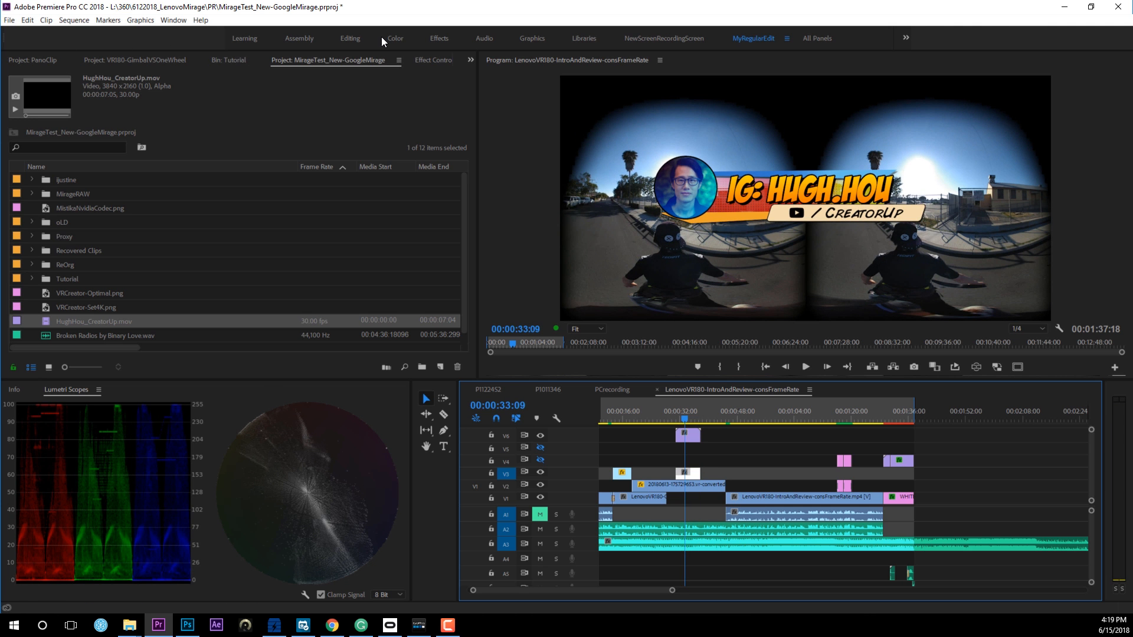
pyautogui.hotkey('shift', '7')
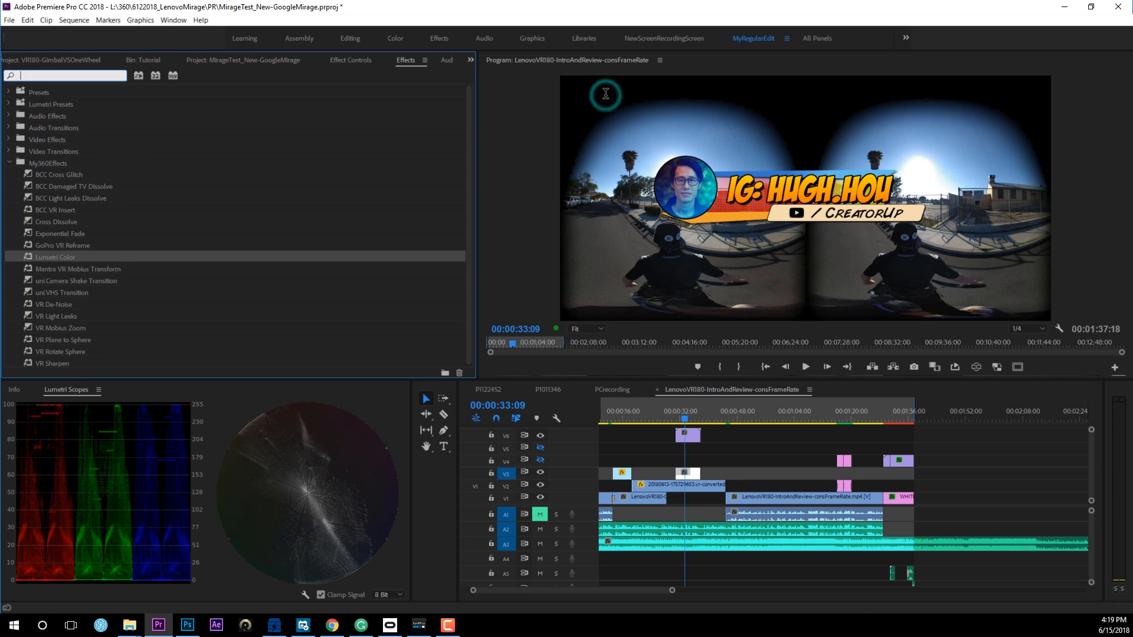
pyautogui.write('vr')
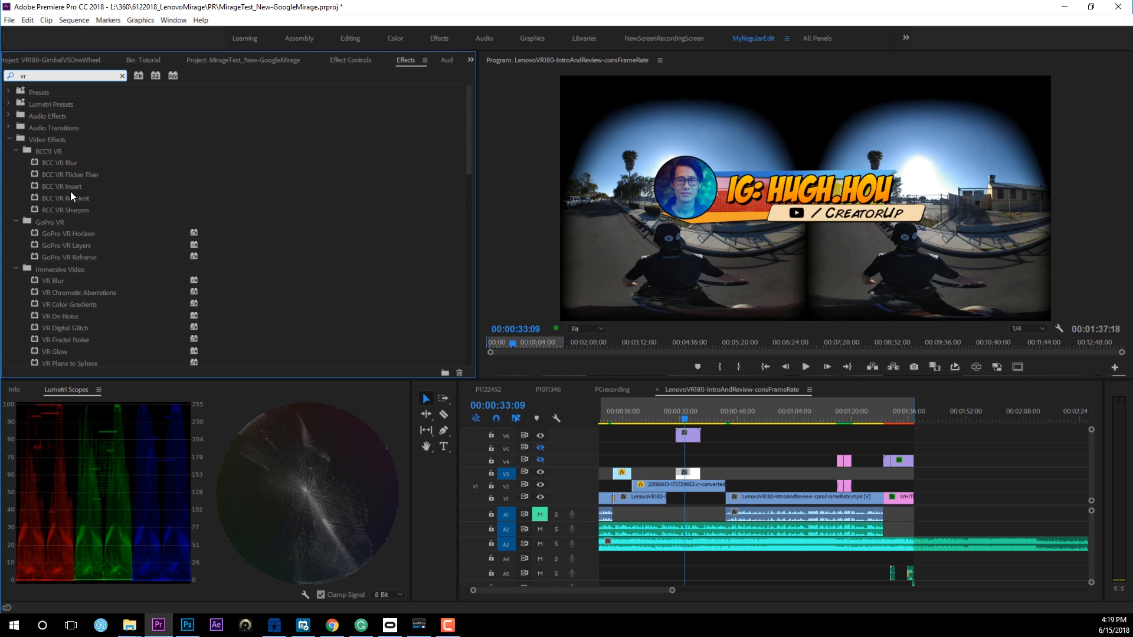
pyautogui.click(35, 187)
pyautogui.moveTo(30, 186); pyautogui.dragTo(688, 475)
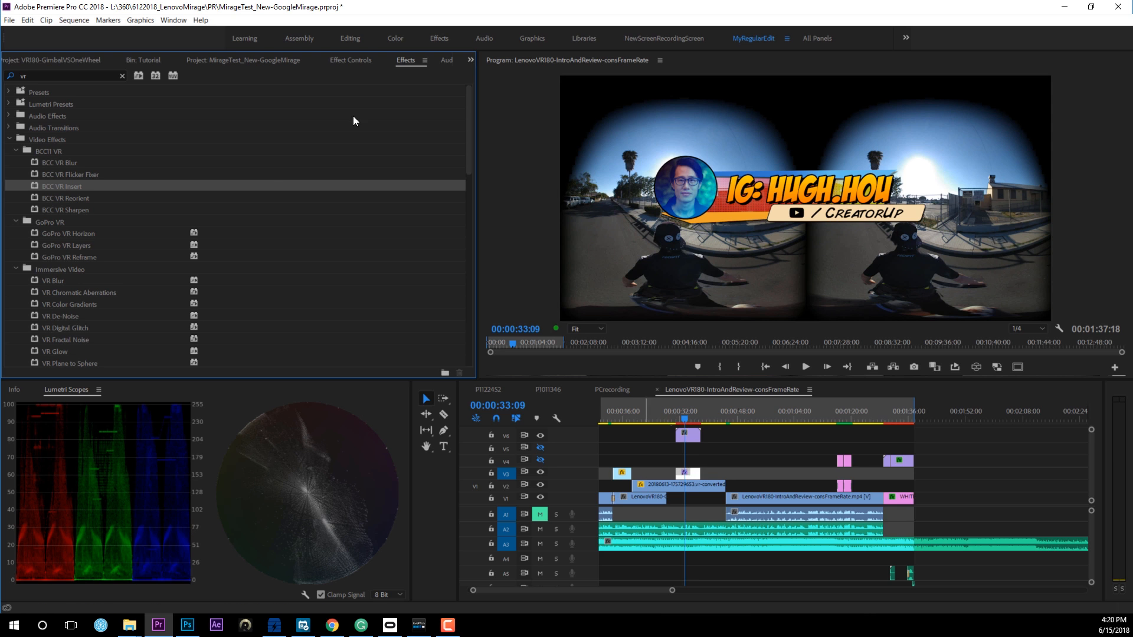
# Set the BCC VR Insert source to Stereo Left-Right input format with a 180 degrees horizontal FOV.
pyautogui.click(350, 60)
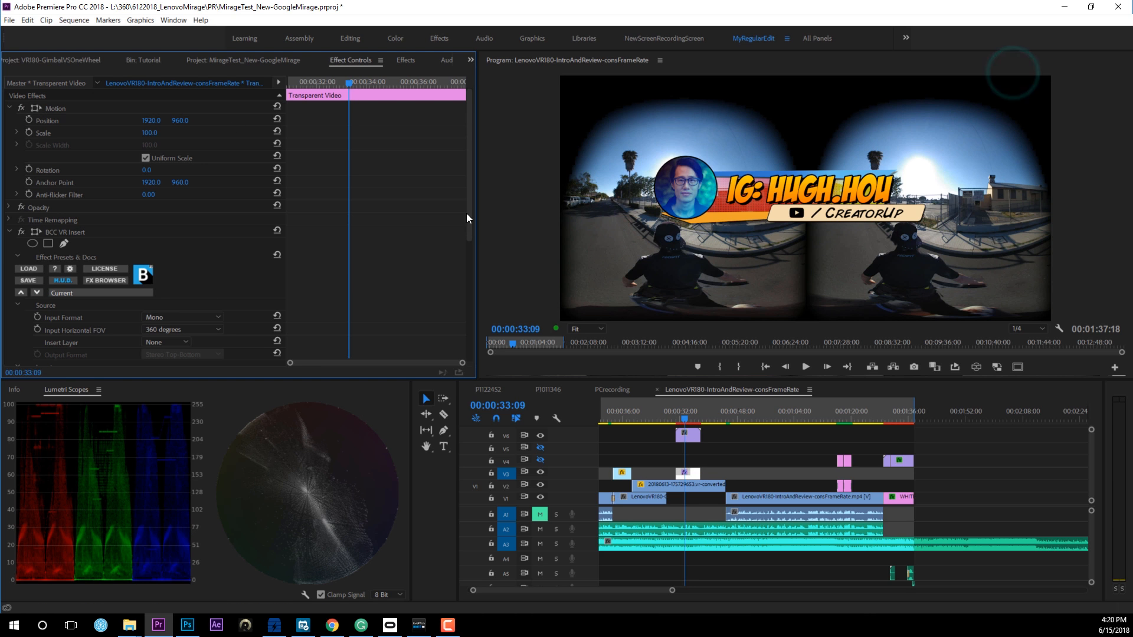
pyautogui.moveTo(467, 206); pyautogui.dragTo(478, 242)
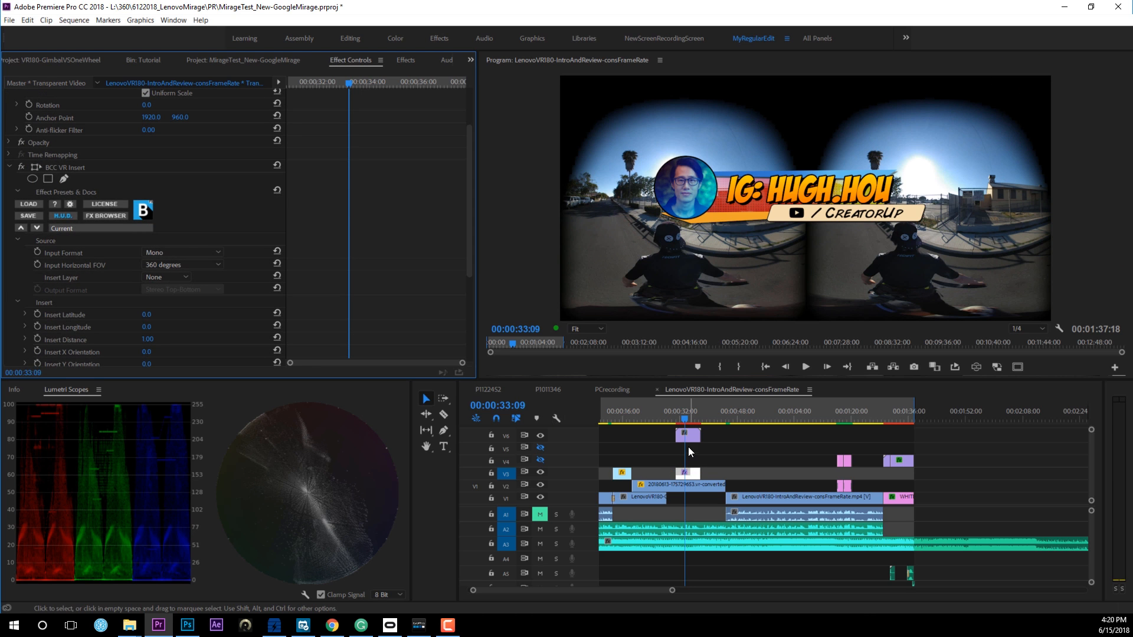
pyautogui.click(173, 254)
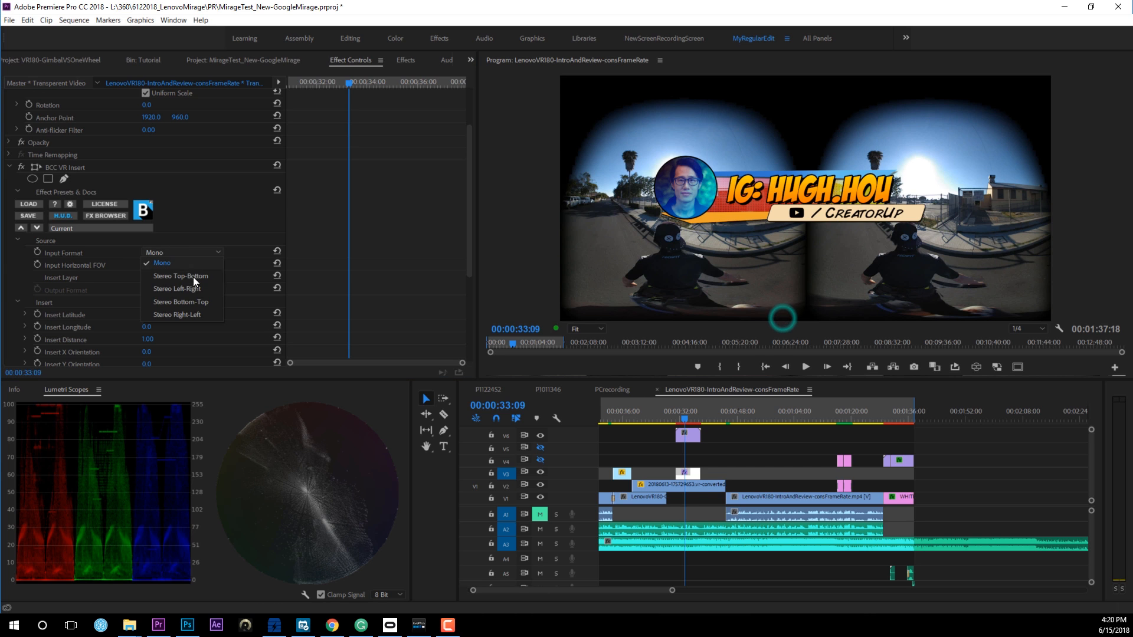
pyautogui.click(164, 289)
pyautogui.click(154, 269)
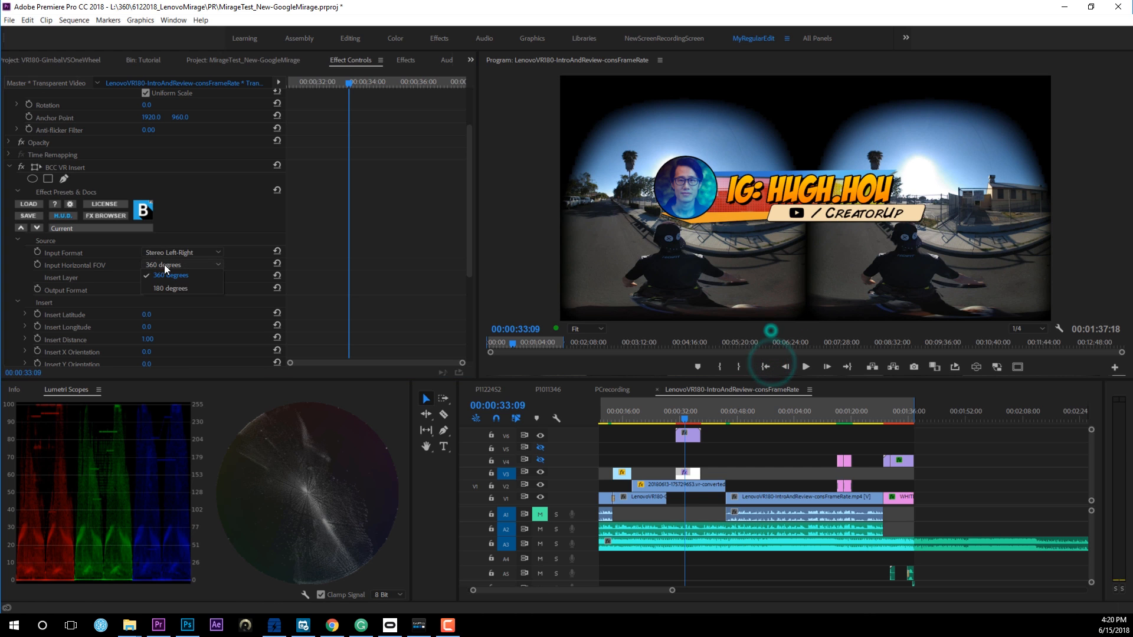
pyautogui.click(175, 287)
# Use Video 6 as the insert layer with Stereo Left-Right output format, and hide track V6.
pyautogui.click(160, 277)
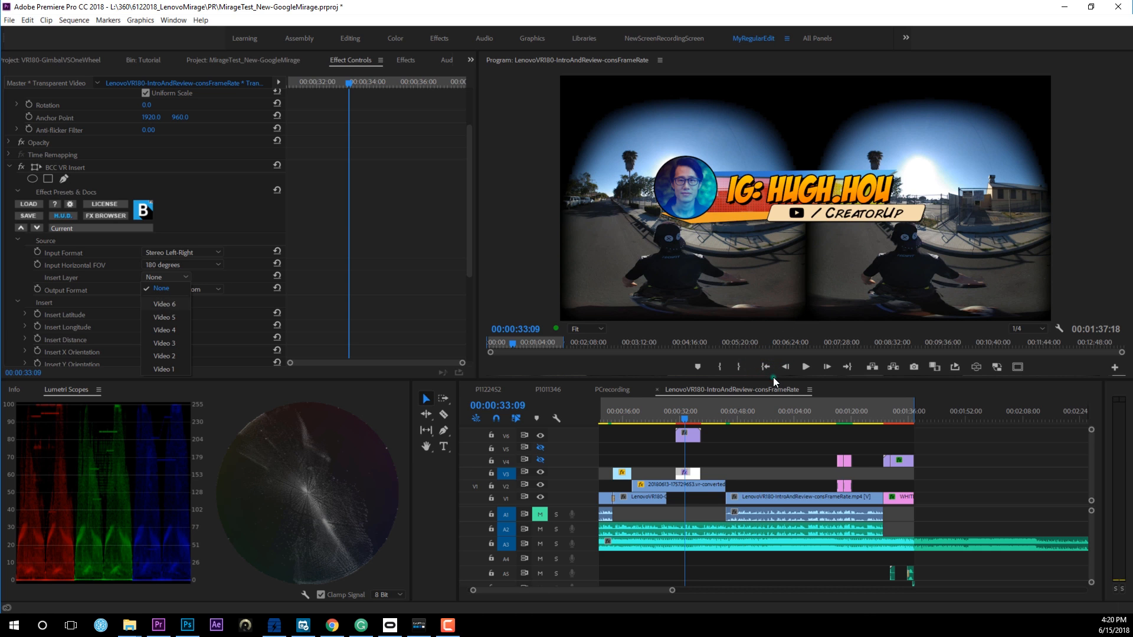
pyautogui.click(166, 304)
pyautogui.click(540, 436)
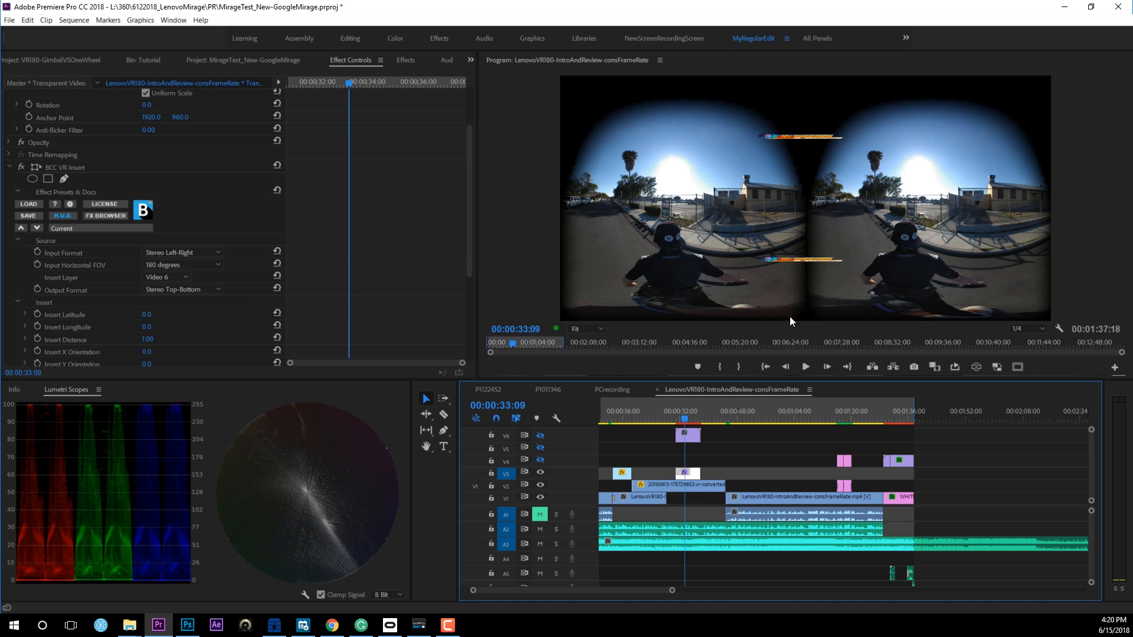
pyautogui.click(190, 287)
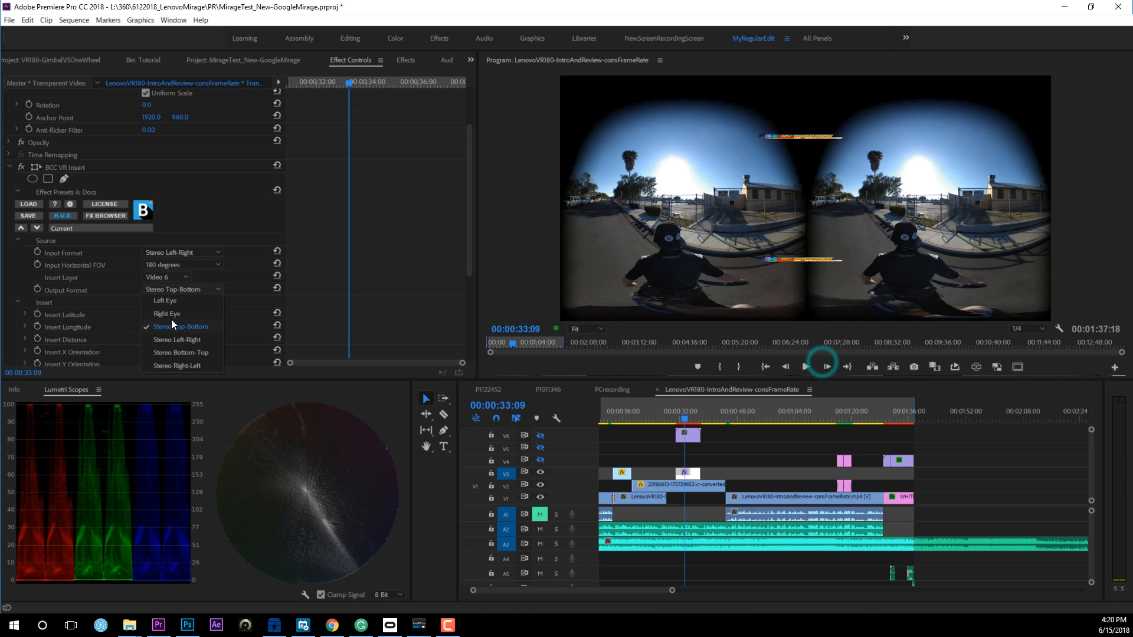
pyautogui.click(184, 345)
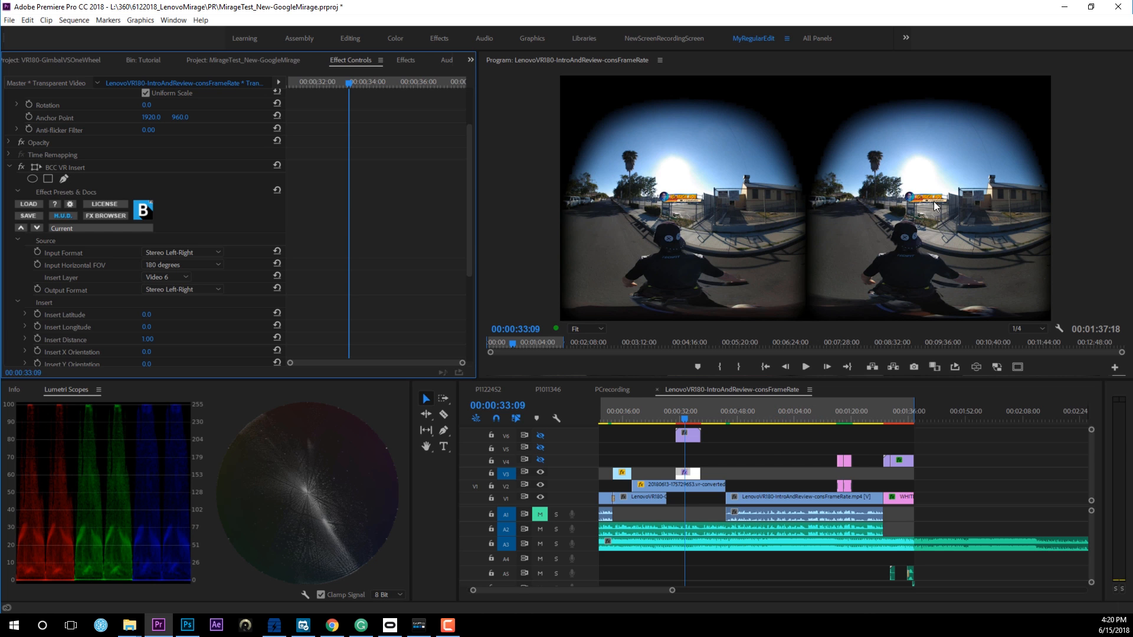
# Set the insert scale to 3.00 and its anti-aliasing to Best, and switch the program preview back to VR display.
pyautogui.moveTo(472, 238); pyautogui.dragTo(473, 286)
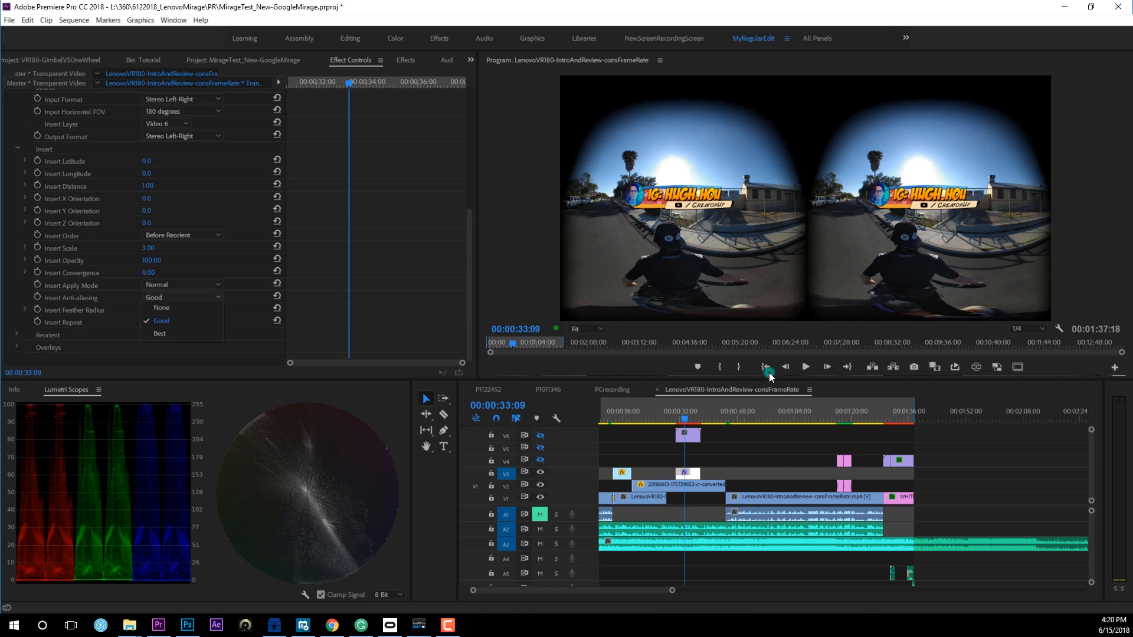
pyautogui.click(160, 333)
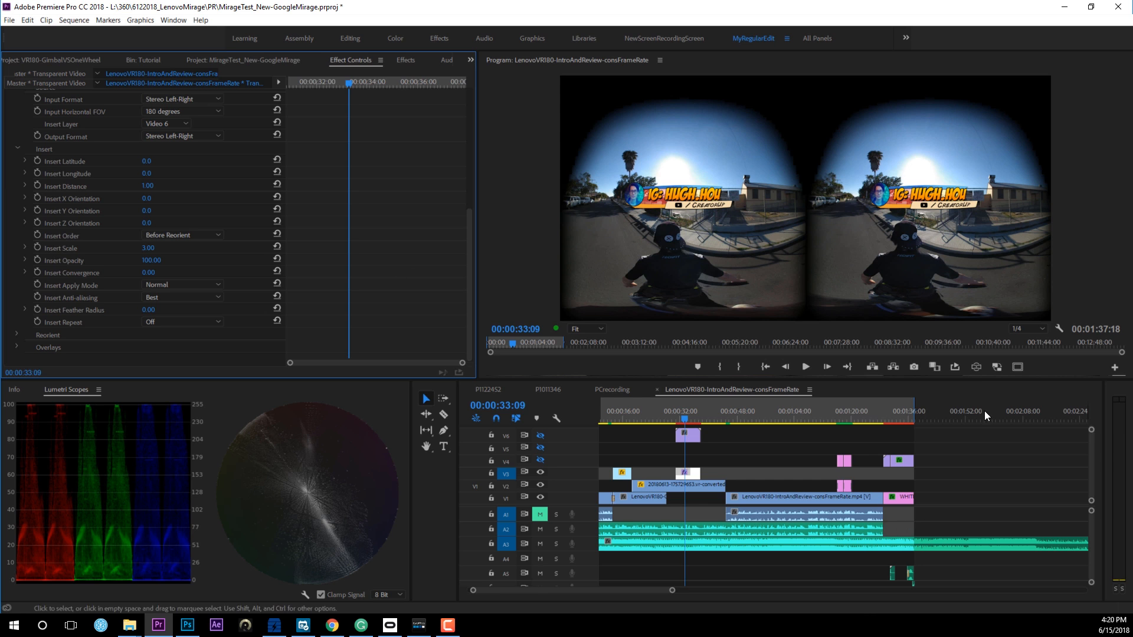
pyautogui.click(976, 366)
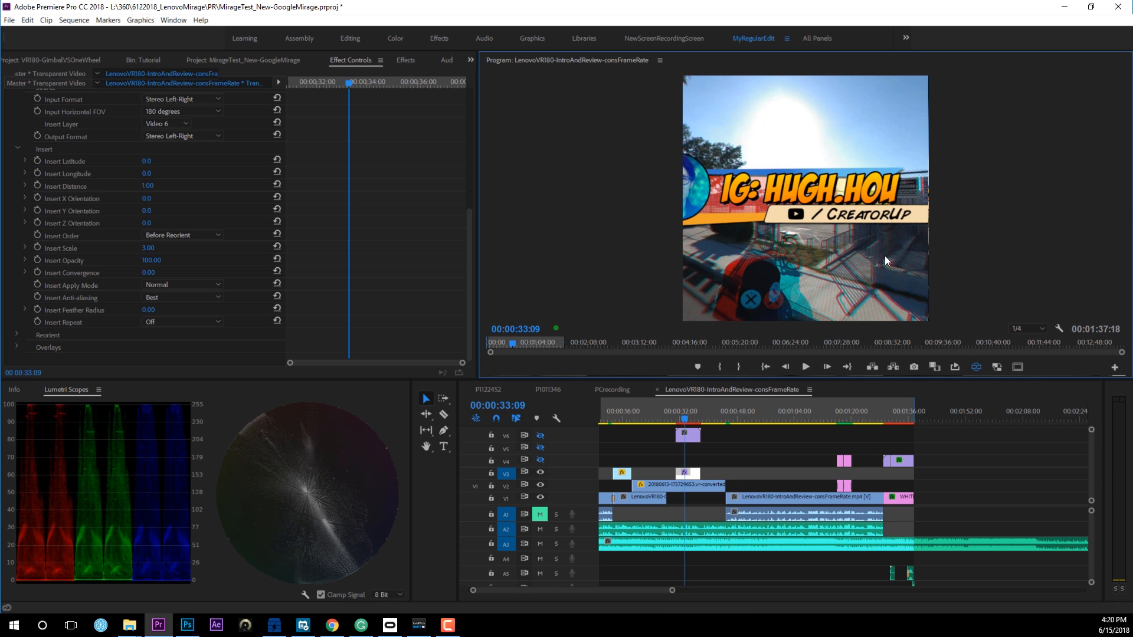
# Set the insert scale to 2.00 and look around the VR preview to check the lower third's size.
pyautogui.click(151, 248)
pyautogui.write('2')
pyautogui.press('Return')
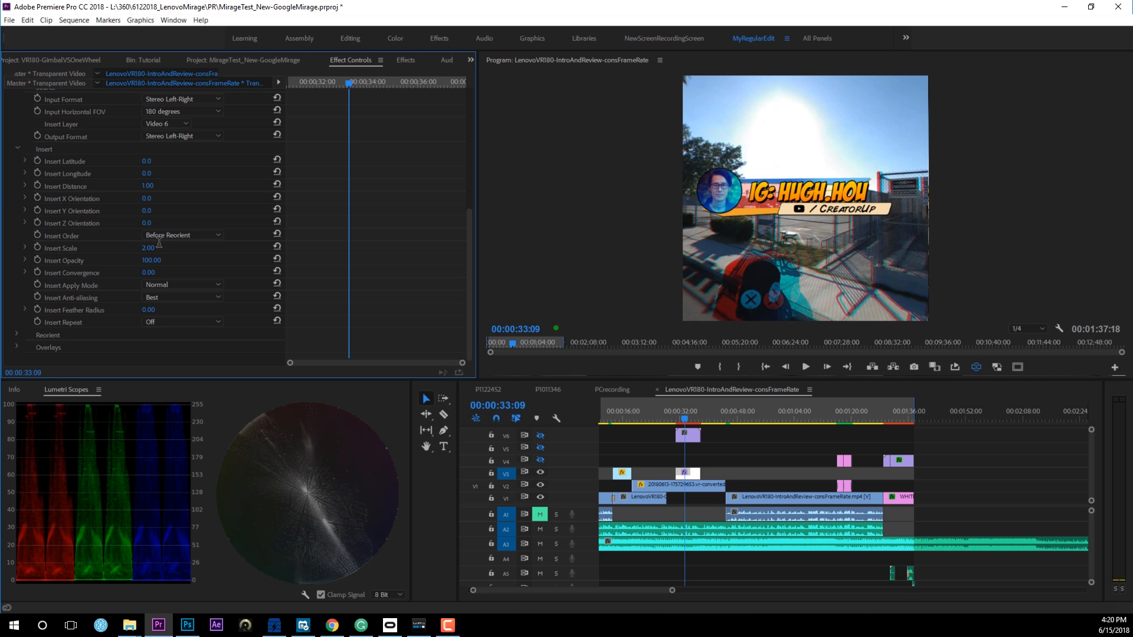
pyautogui.moveTo(901, 228); pyautogui.dragTo(735, 198)
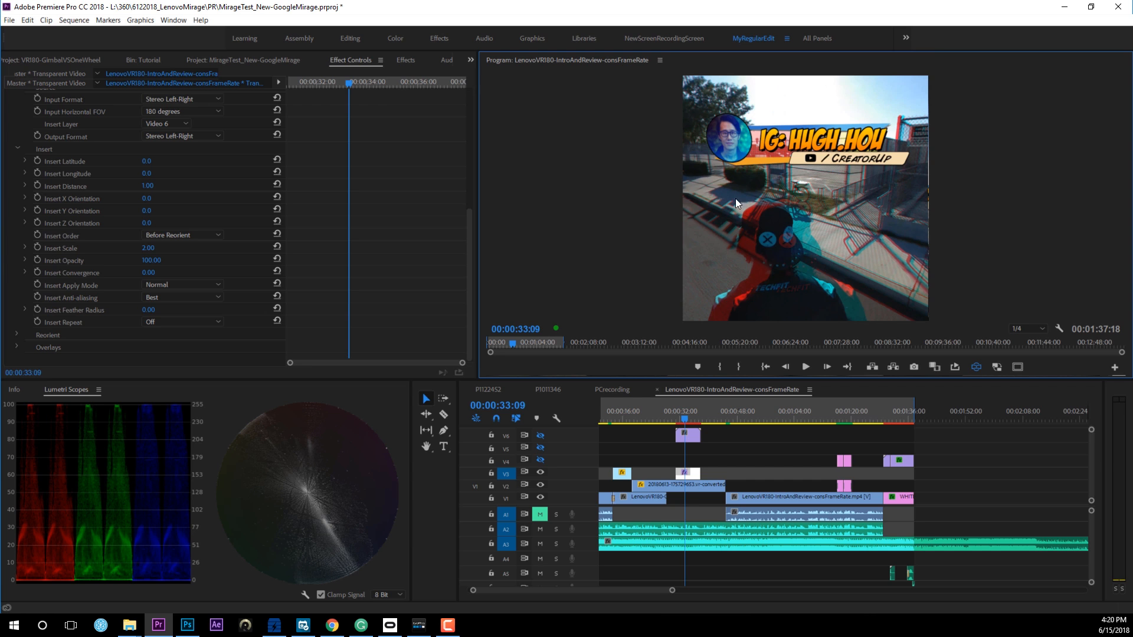
pyautogui.moveTo(804, 229); pyautogui.dragTo(815, 255)
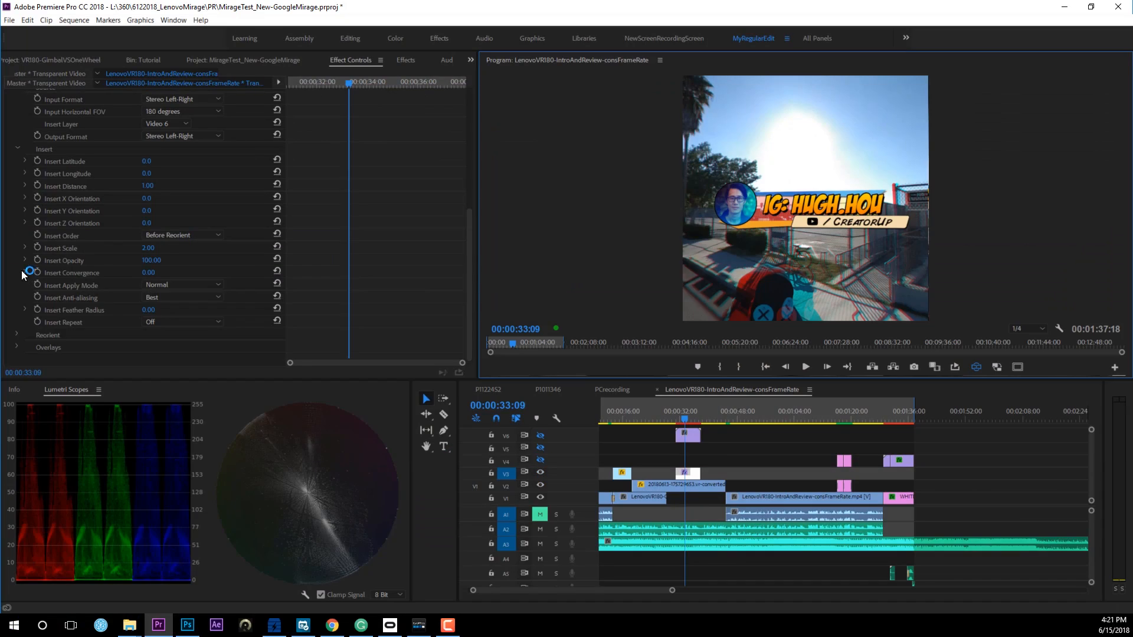
# Set the insert convergence to -0.10 and inspect the lower third's stereo depth from several angles in the VR preview.
pyautogui.click(146, 295)
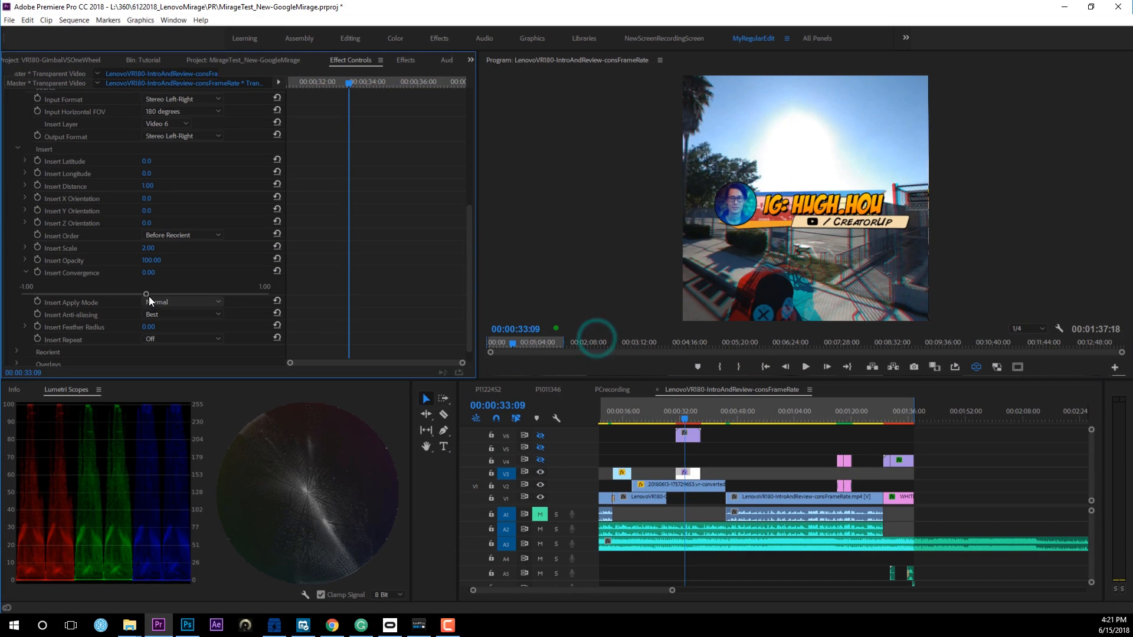
pyautogui.moveTo(145, 294); pyautogui.dragTo(131, 293)
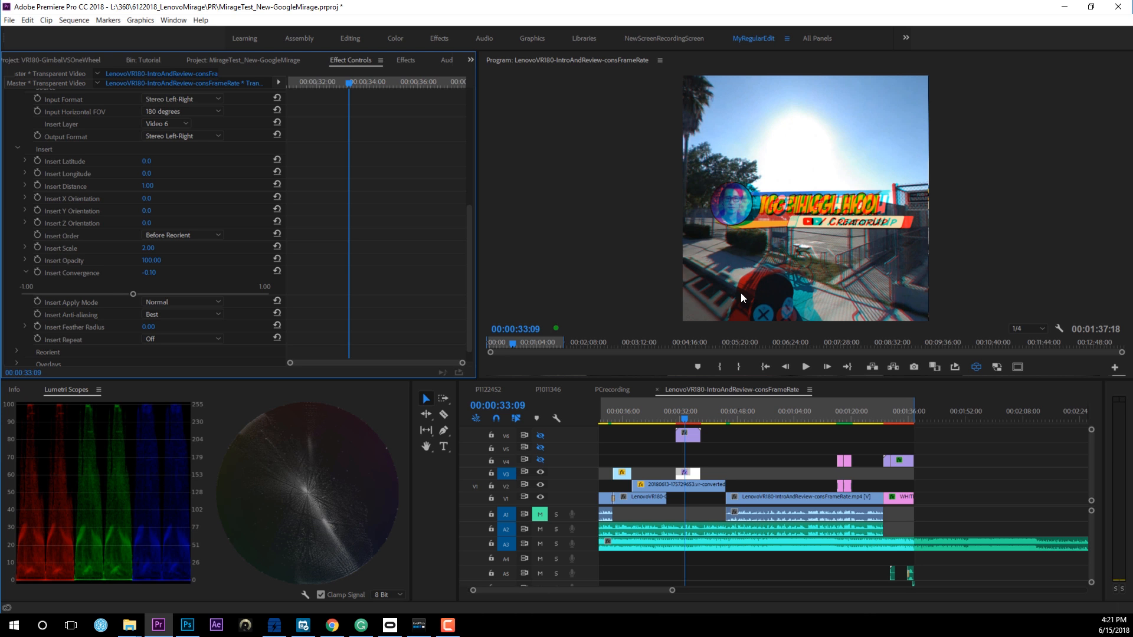
pyautogui.moveTo(823, 266); pyautogui.dragTo(781, 222)
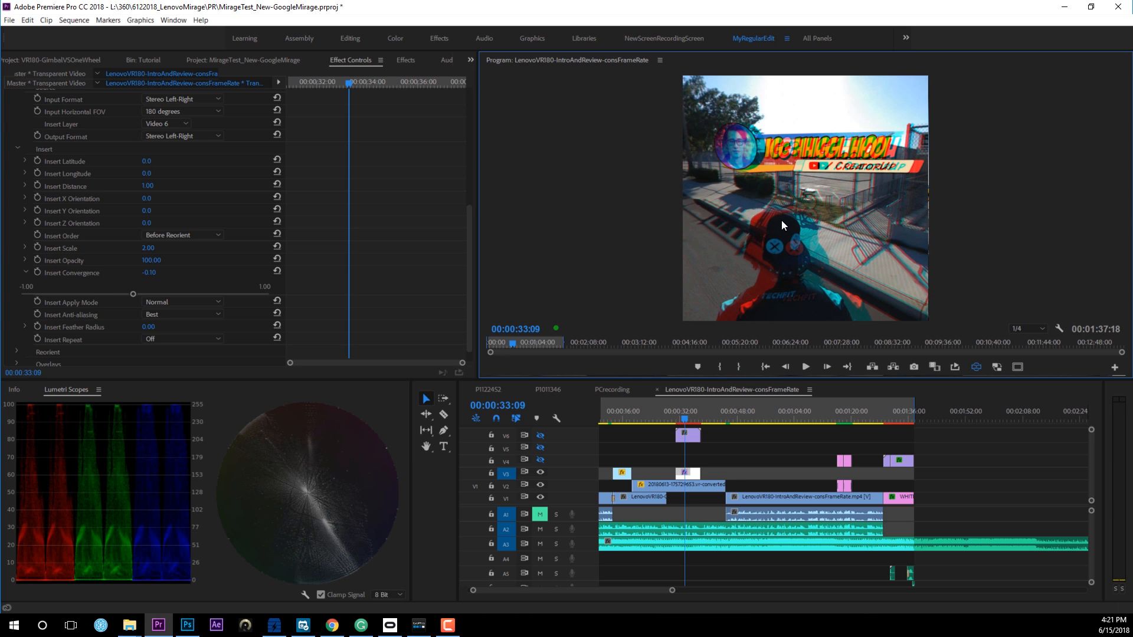
pyautogui.moveTo(897, 164); pyautogui.dragTo(815, 188)
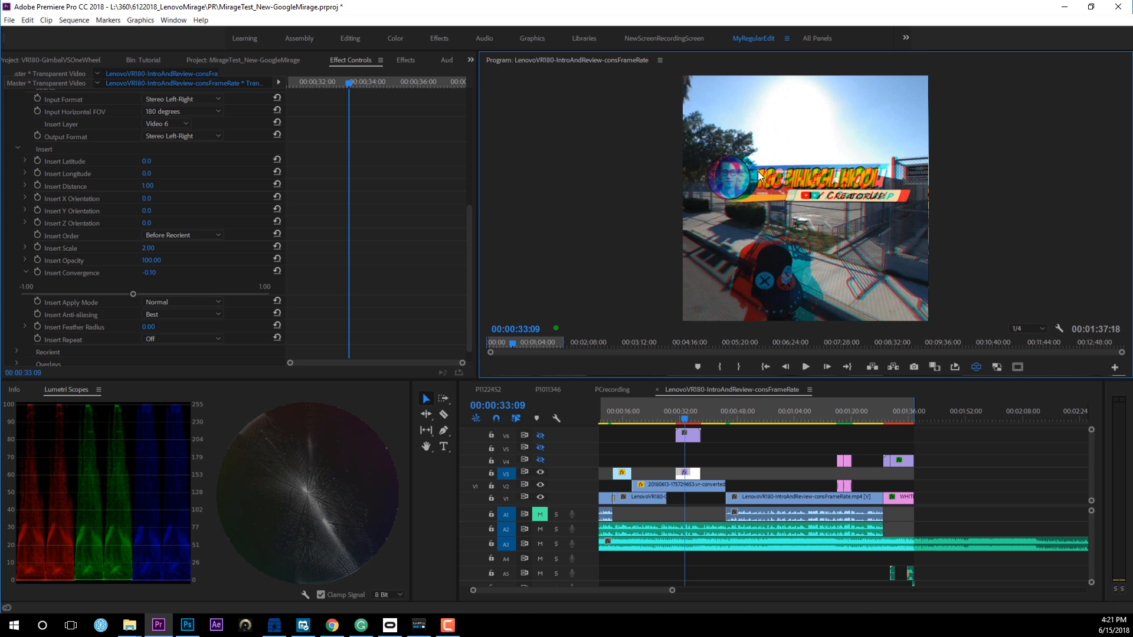
pyautogui.moveTo(813, 284); pyautogui.dragTo(763, 268)
pyautogui.moveTo(811, 204); pyautogui.dragTo(798, 152)
pyautogui.moveTo(828, 227); pyautogui.dragTo(757, 249)
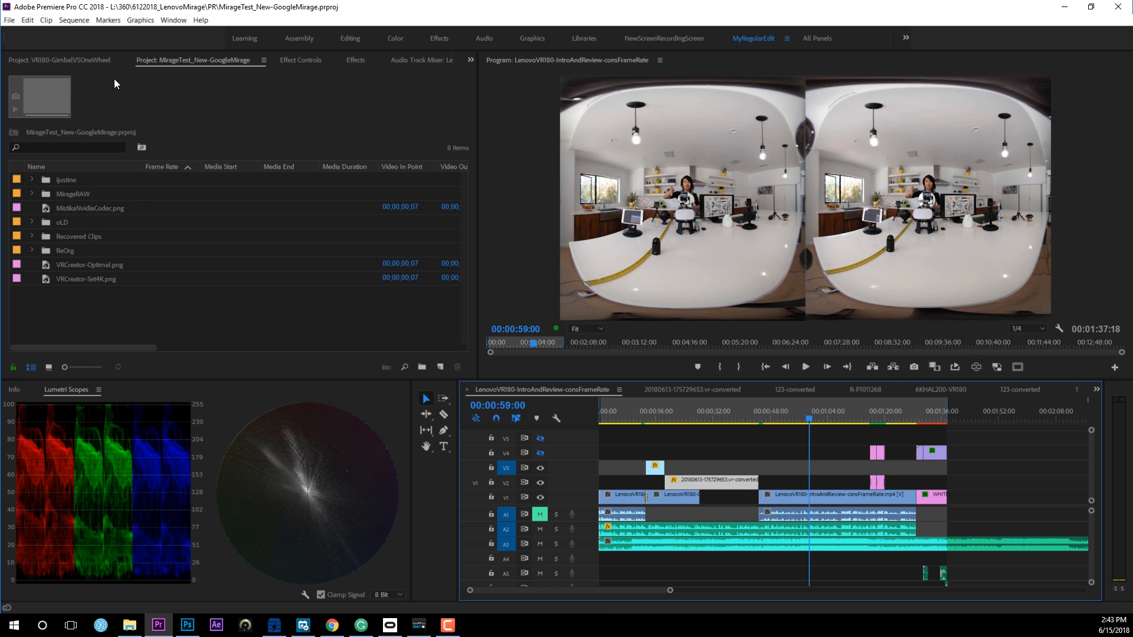
# Set up the sequence export as H.264 with the VR Monoscopic Match Source Stereo Audio preset, matching the source video settings.
pyautogui.click(9, 20)
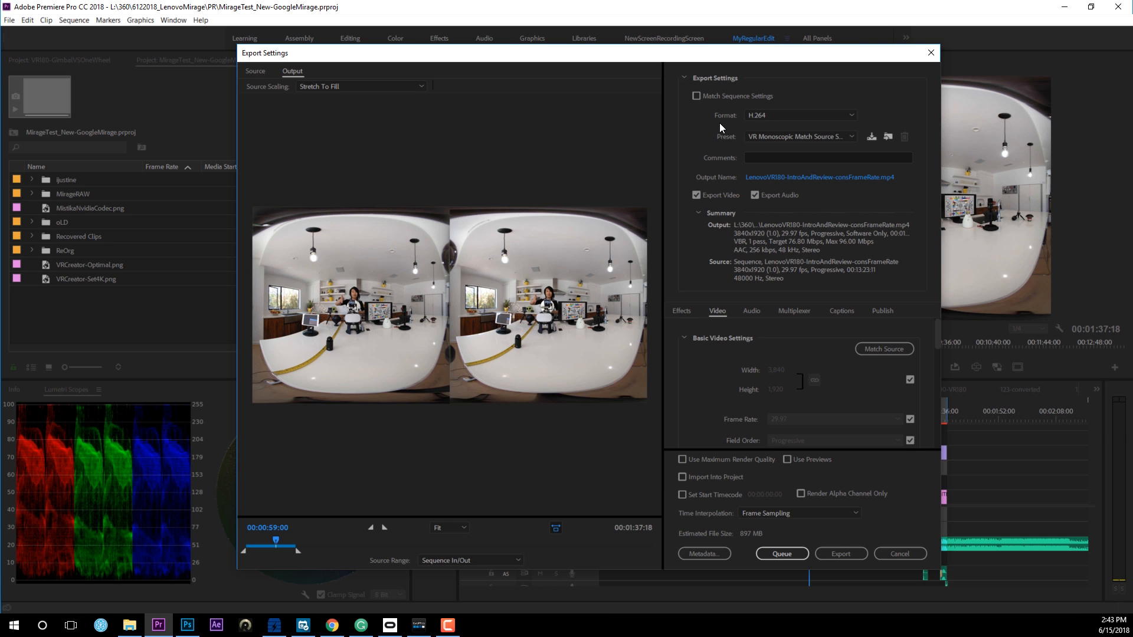
pyautogui.click(773, 116)
pyautogui.click(771, 285)
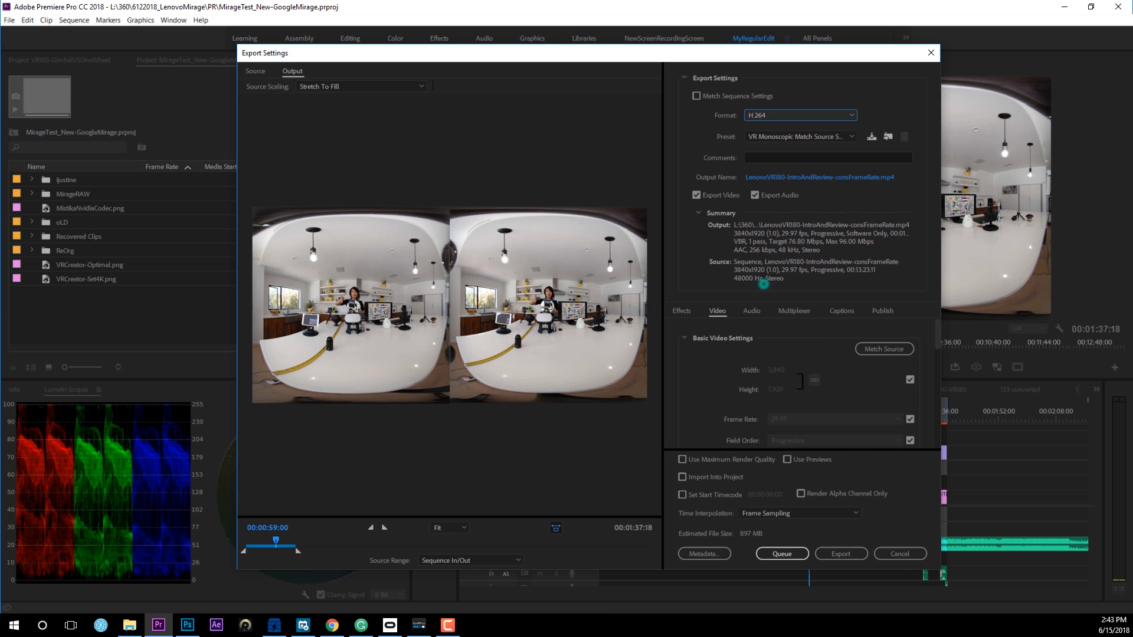
pyautogui.click(767, 137)
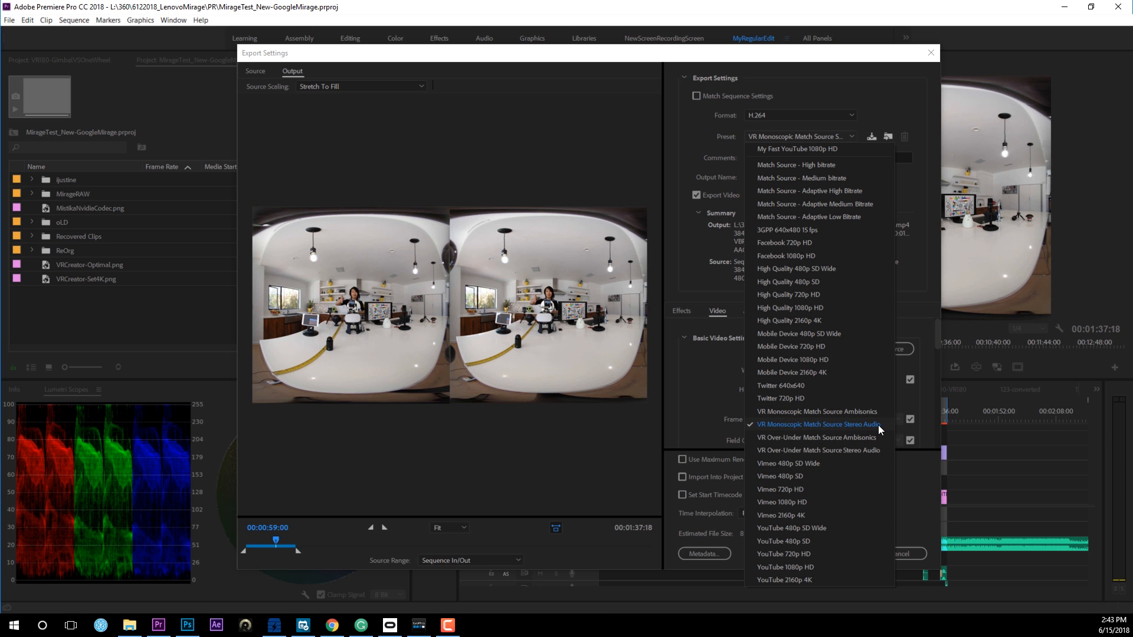
pyautogui.click(844, 426)
pyautogui.click(894, 348)
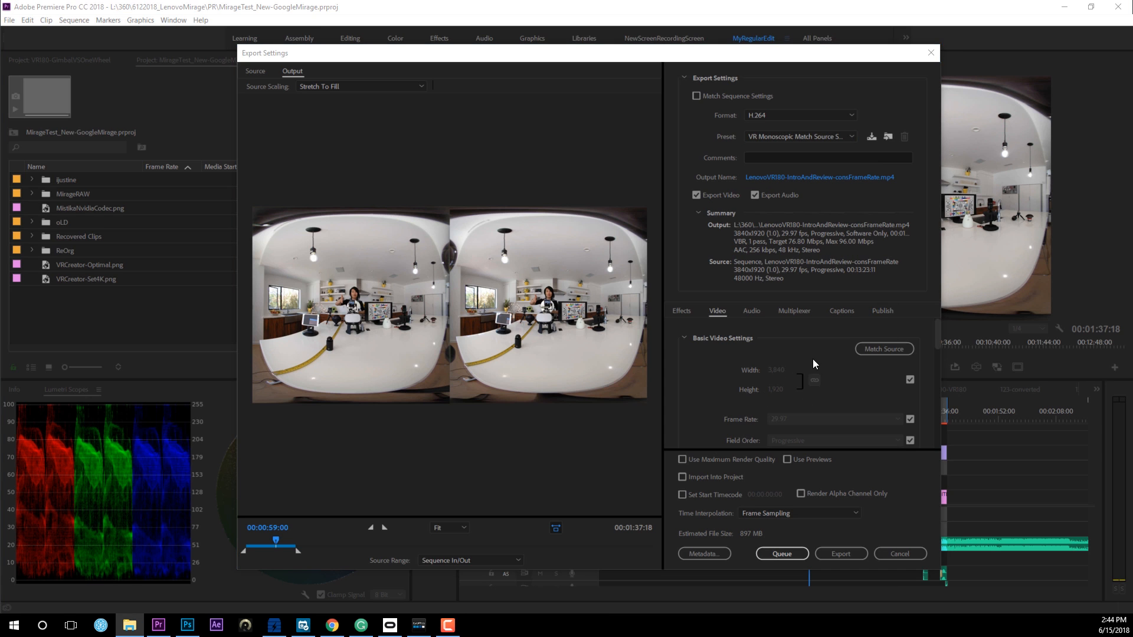
pyautogui.scroll(-1, 937, 345)
pyautogui.scroll(1, 936, 345)
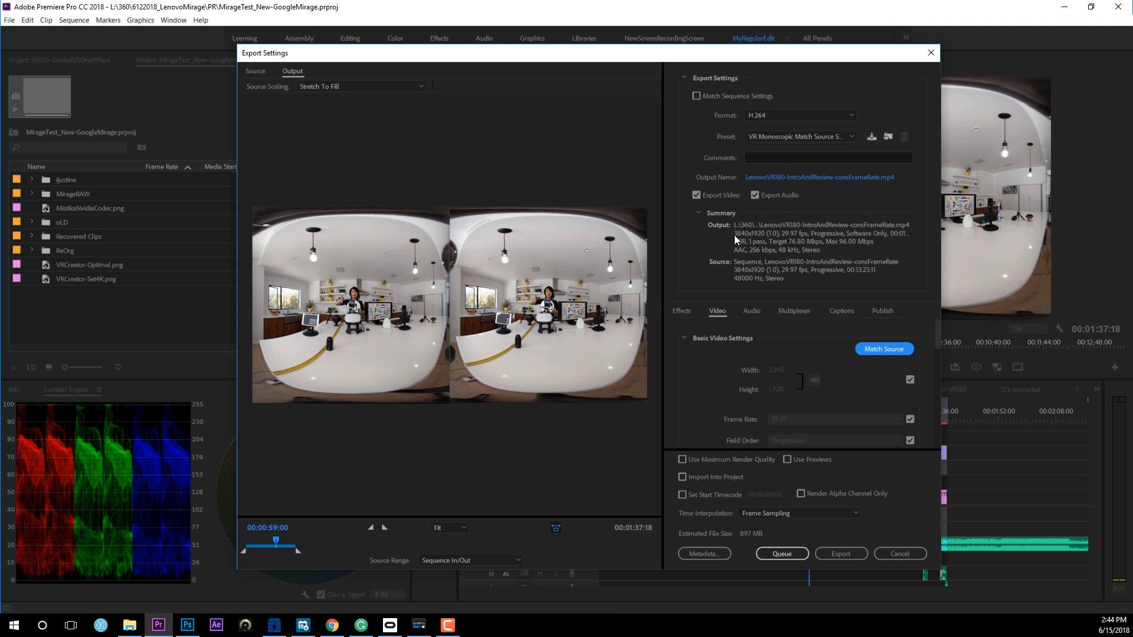
# Examine the file properties of 123.mp4 in the FilmFootage folder and view its original side-by-side fisheye picture.
pyautogui.click(420, 125)
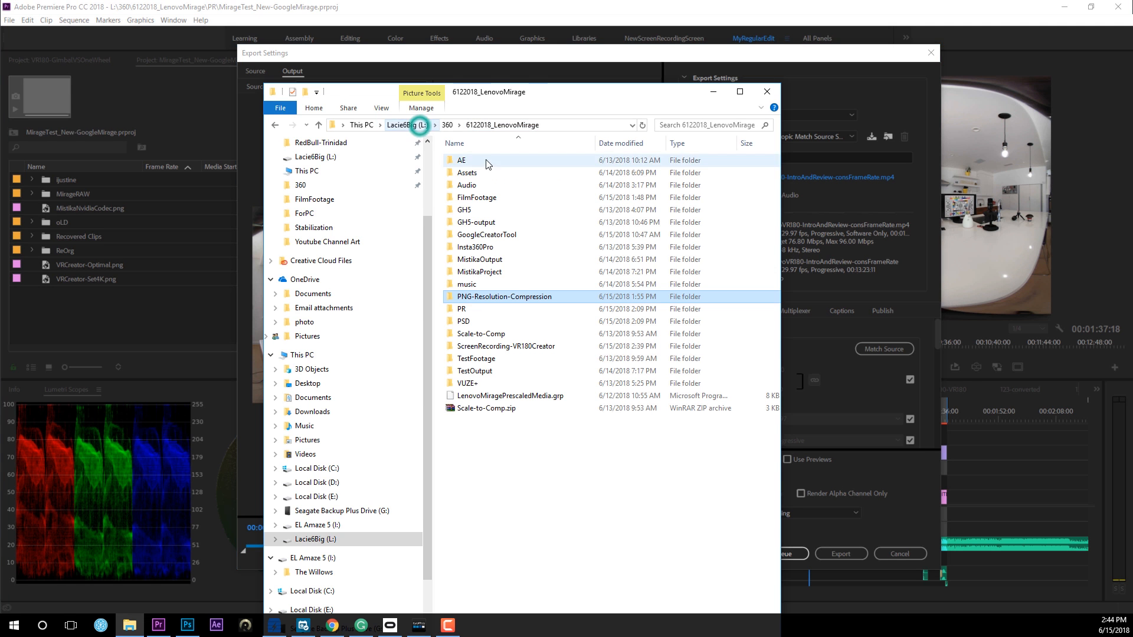
pyautogui.doubleClick(478, 198)
pyautogui.click(537, 258)
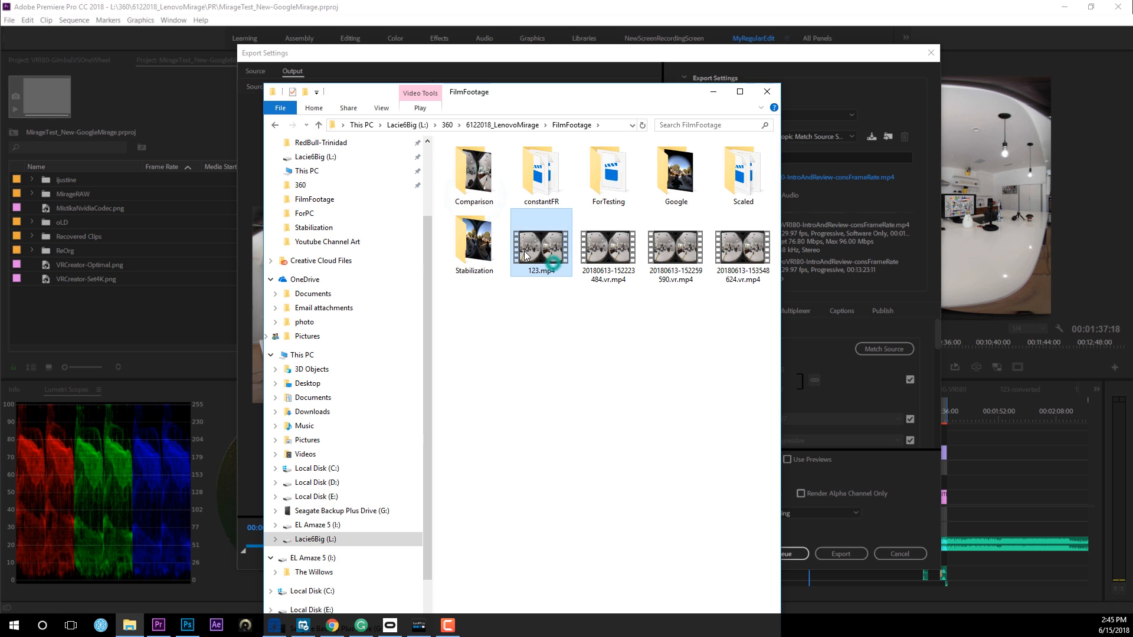
pyautogui.rightClick(537, 255)
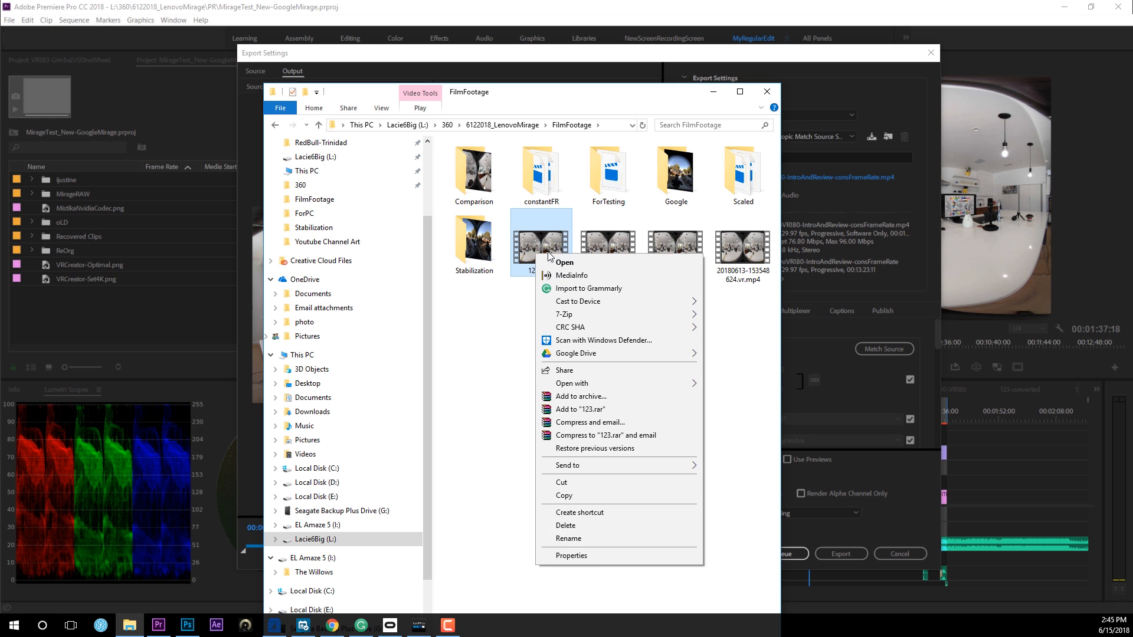
pyautogui.click(565, 557)
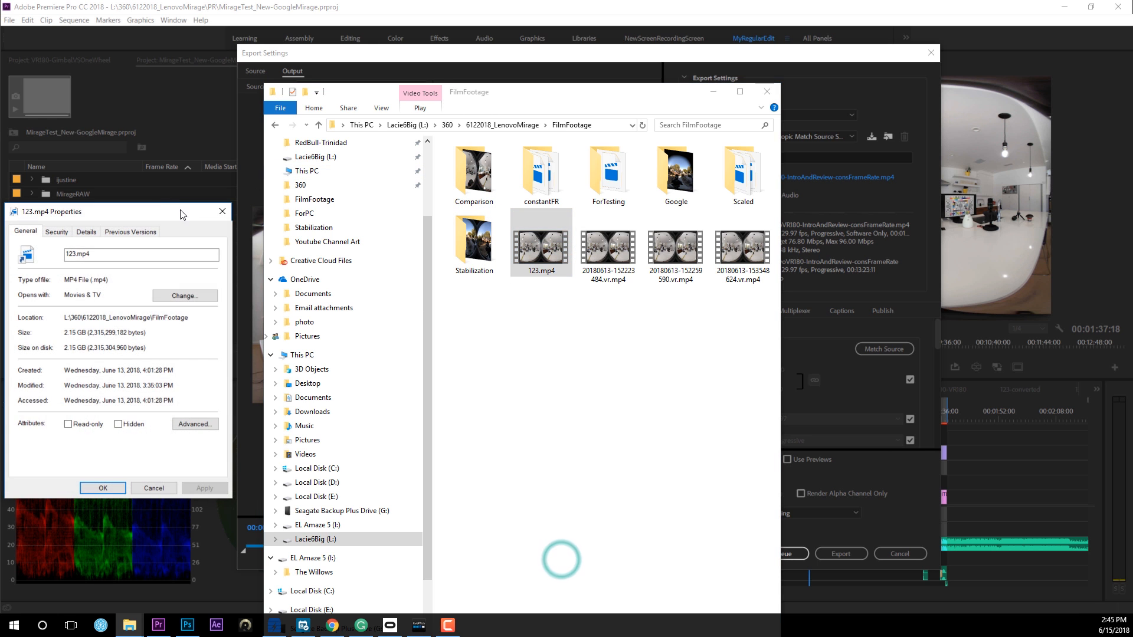
pyautogui.moveTo(160, 211); pyautogui.dragTo(620, 204)
pyautogui.click(548, 223)
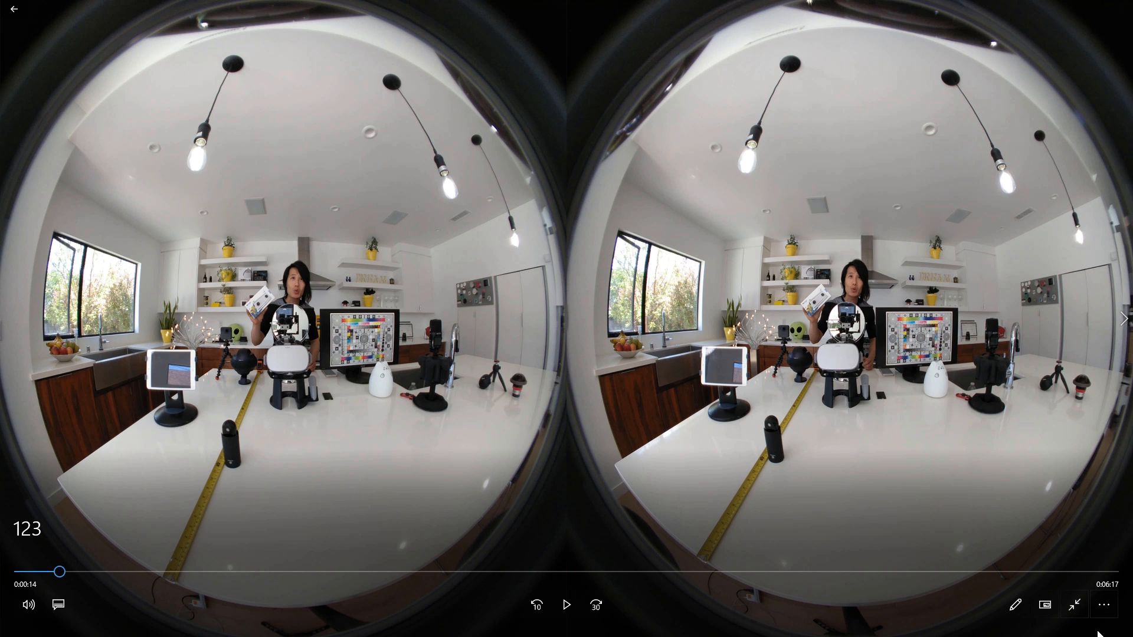
pyautogui.click(1074, 605)
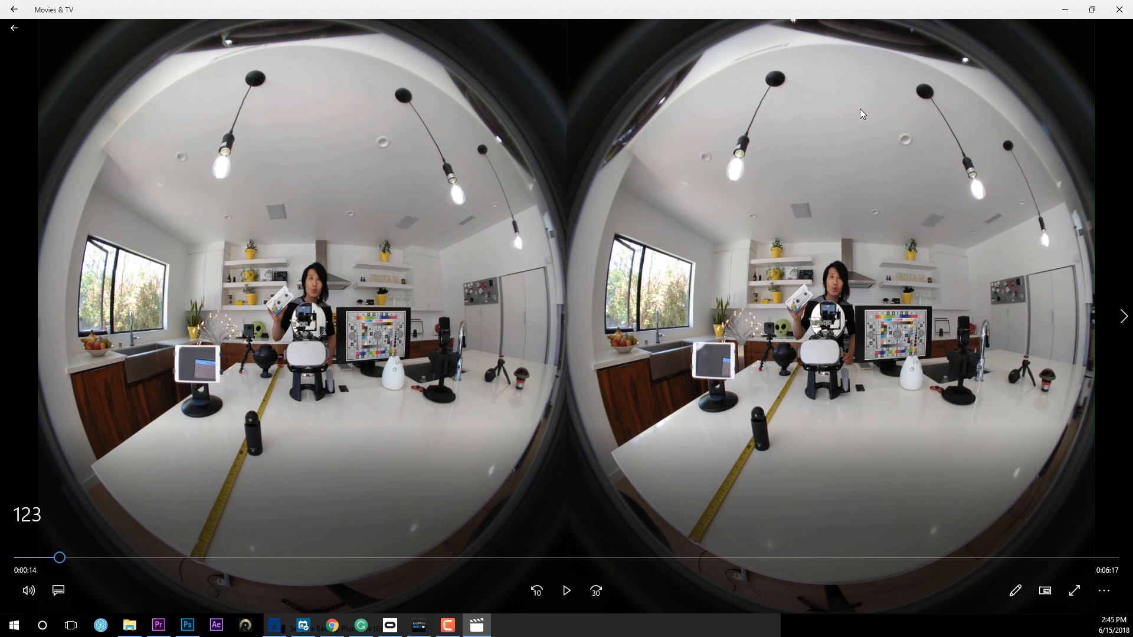
pyautogui.click(1114, 10)
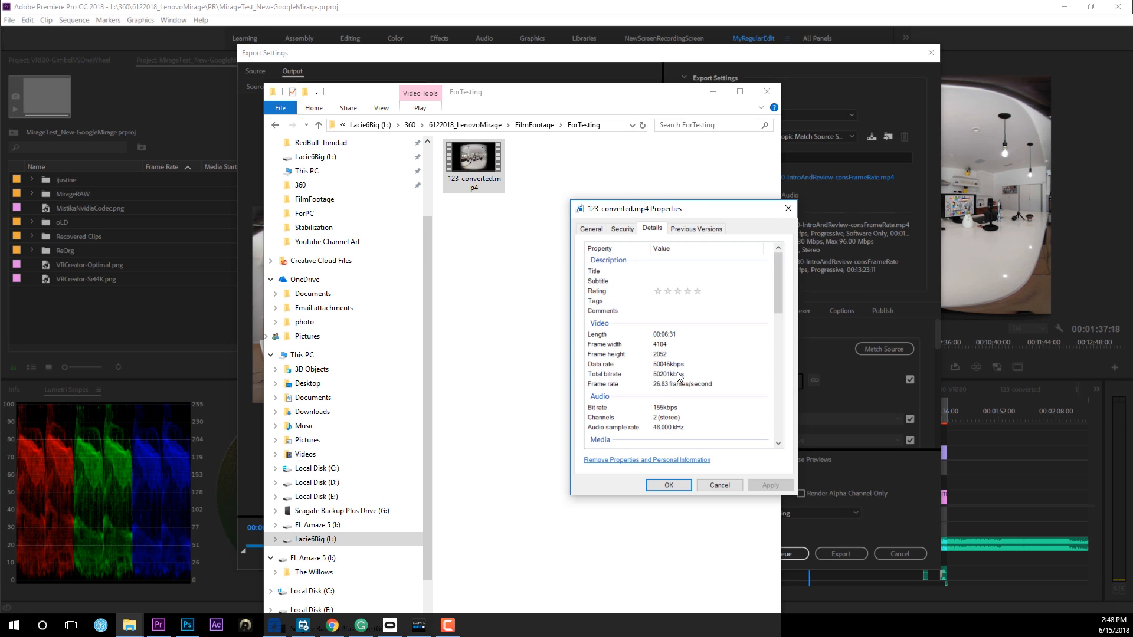
# Compare the resolution, bitrate and frame rate details of 123-converted.mp4 in the ForTesting folder with the version in GoogleConvert.
pyautogui.click(788, 208)
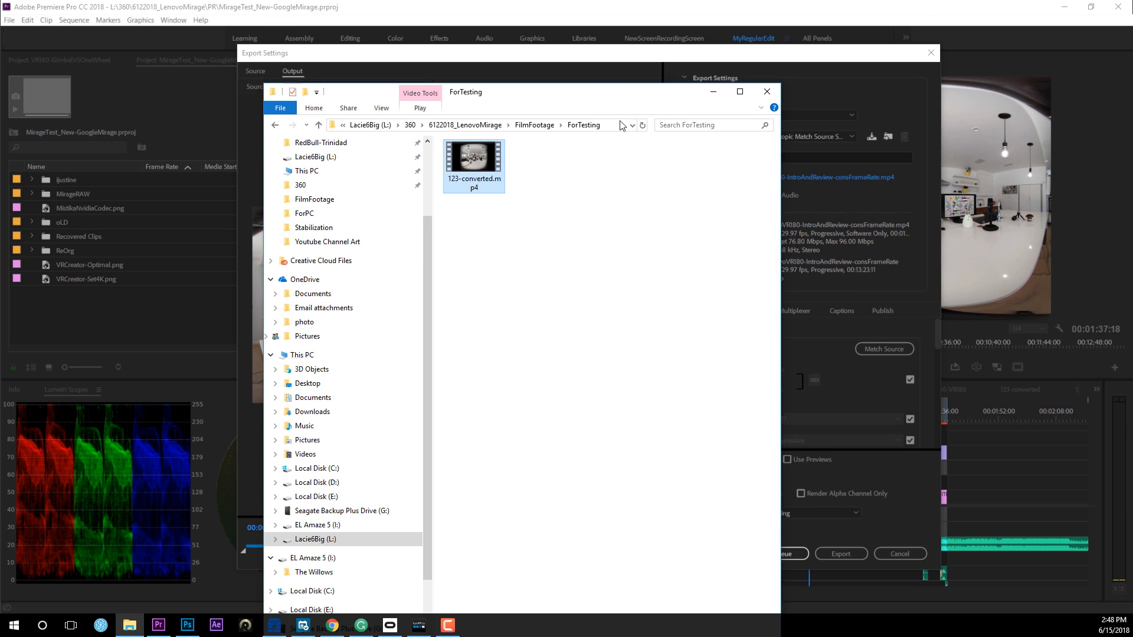
pyautogui.click(534, 126)
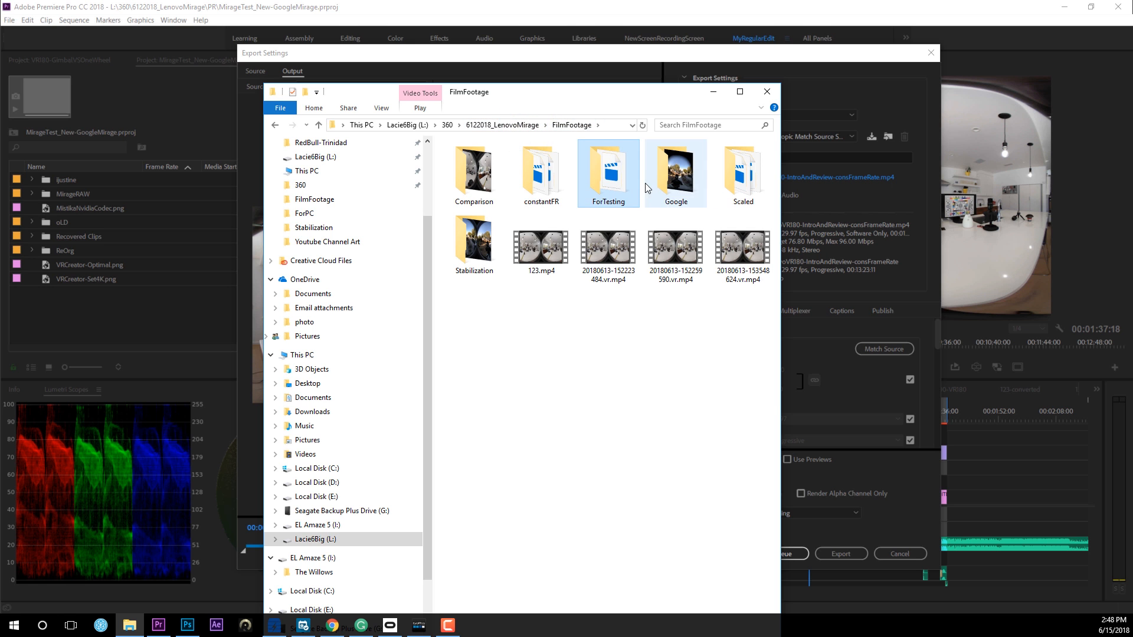
pyautogui.doubleClick(695, 184)
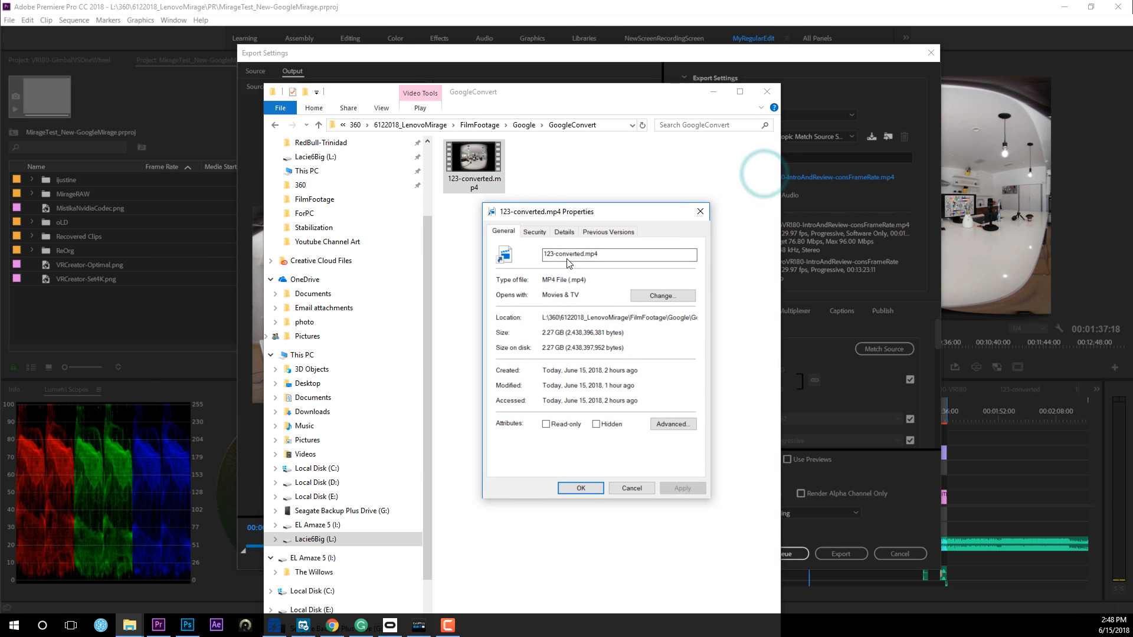
pyautogui.click(563, 232)
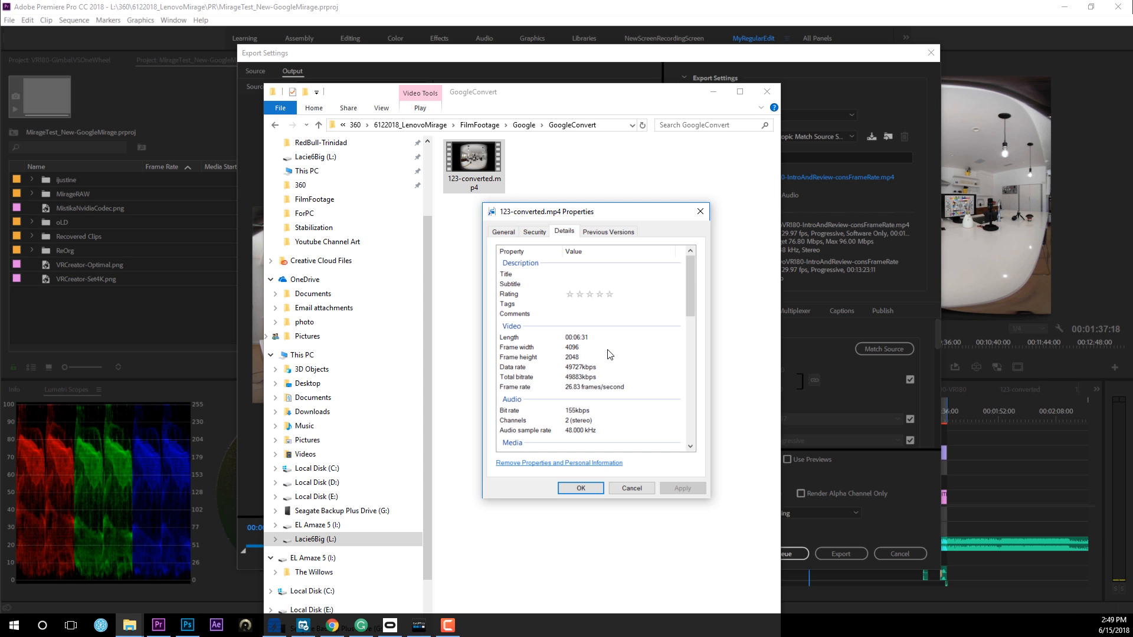
pyautogui.click(701, 211)
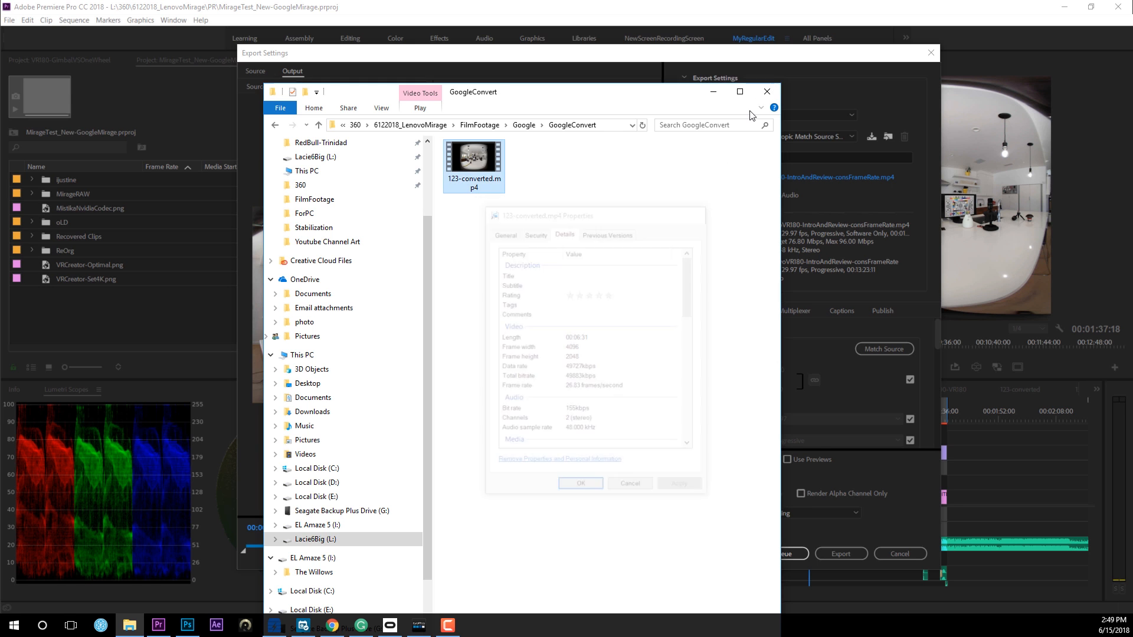
pyautogui.click(766, 91)
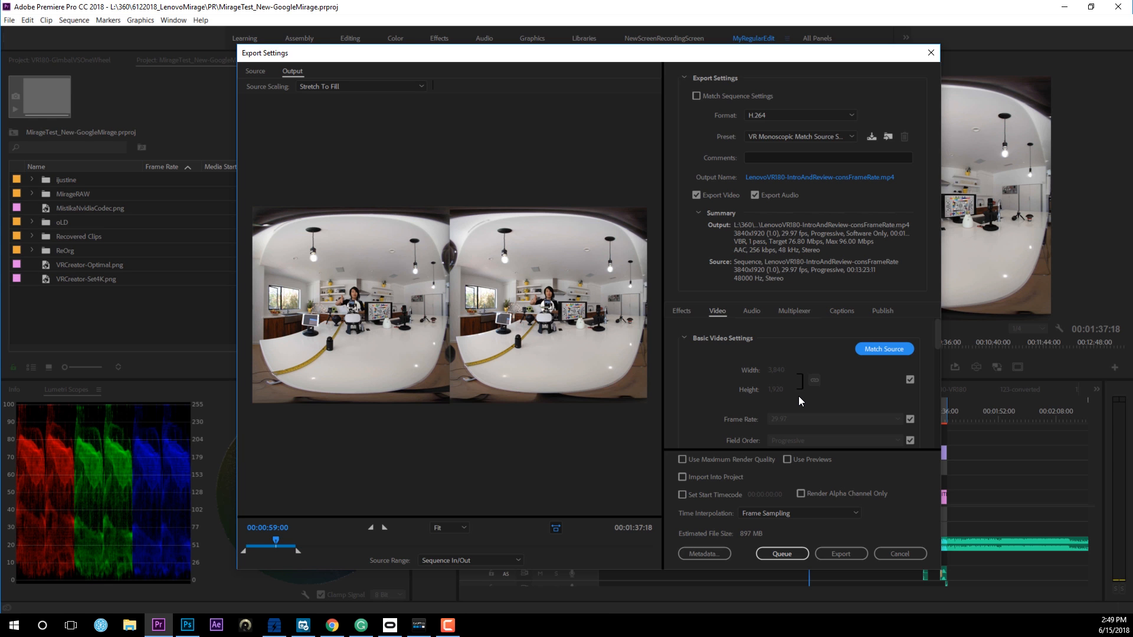
# Examine the frame rate mode and frame rate range of 123.mp4 and the ForTesting 123-converted.mp4 in MediaInfo.
pyautogui.hotkey('alt', 'Tab')
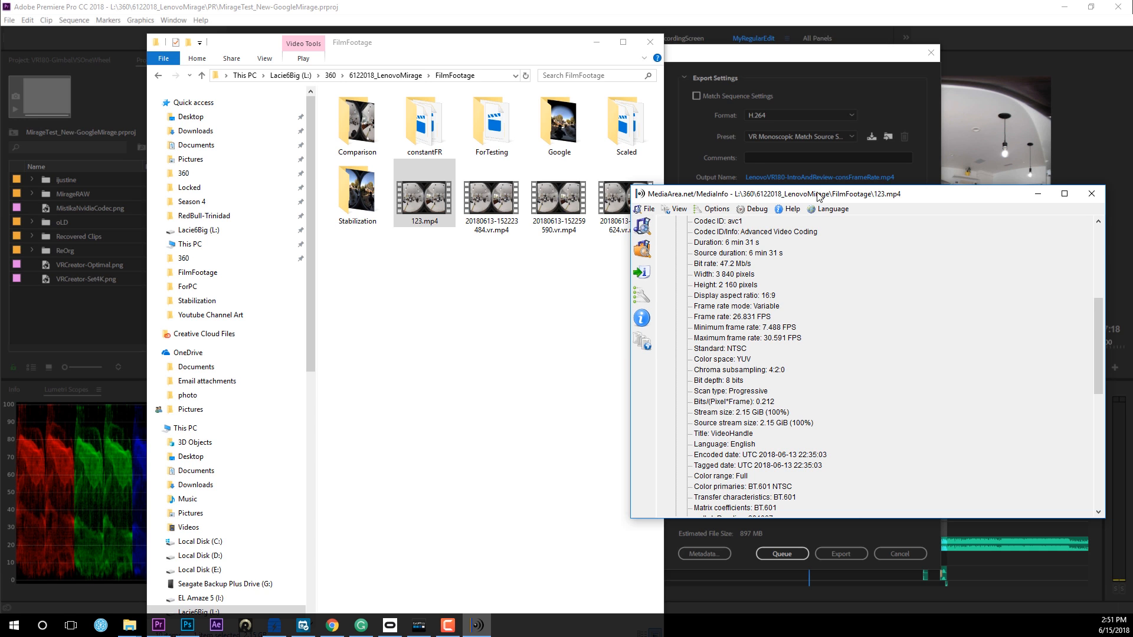
pyautogui.moveTo(823, 192); pyautogui.dragTo(816, 186)
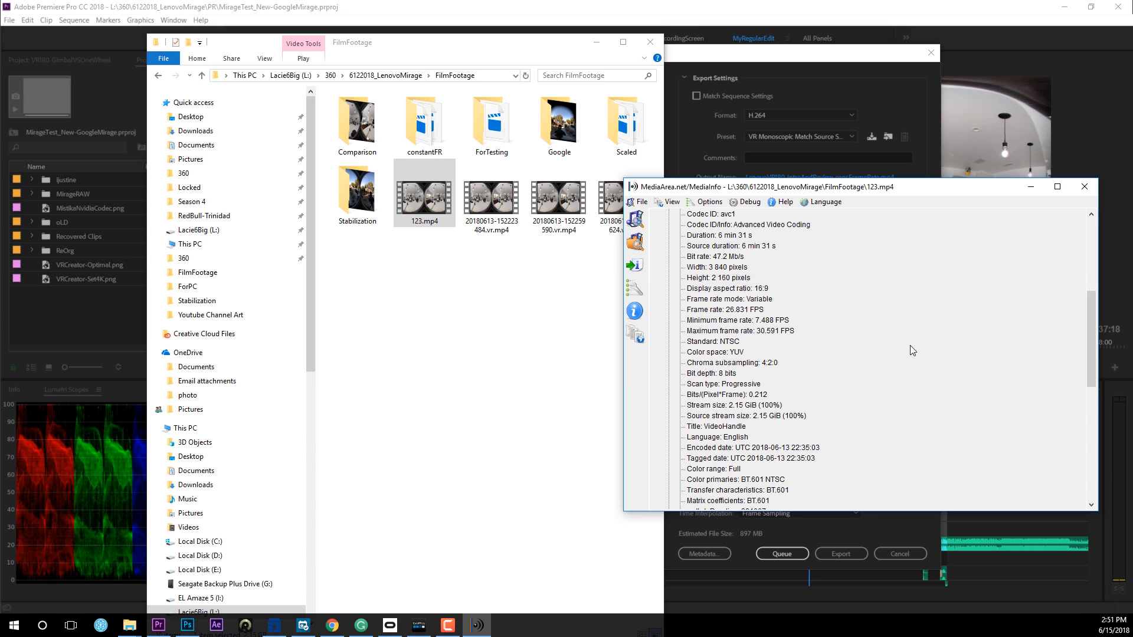
pyautogui.click(1084, 187)
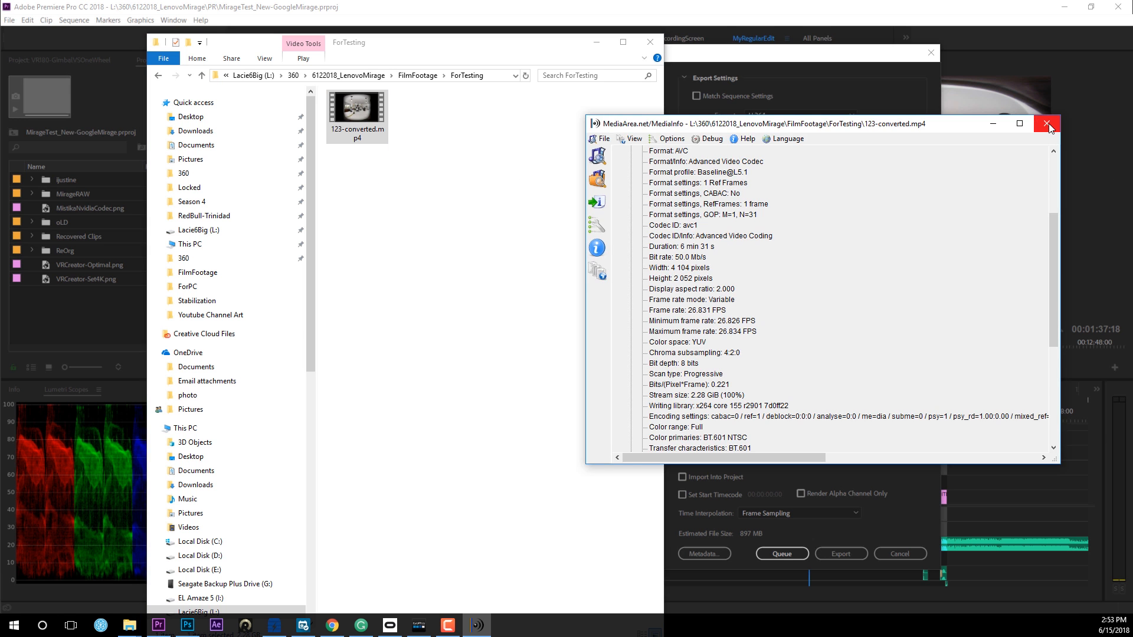
pyautogui.click(1049, 125)
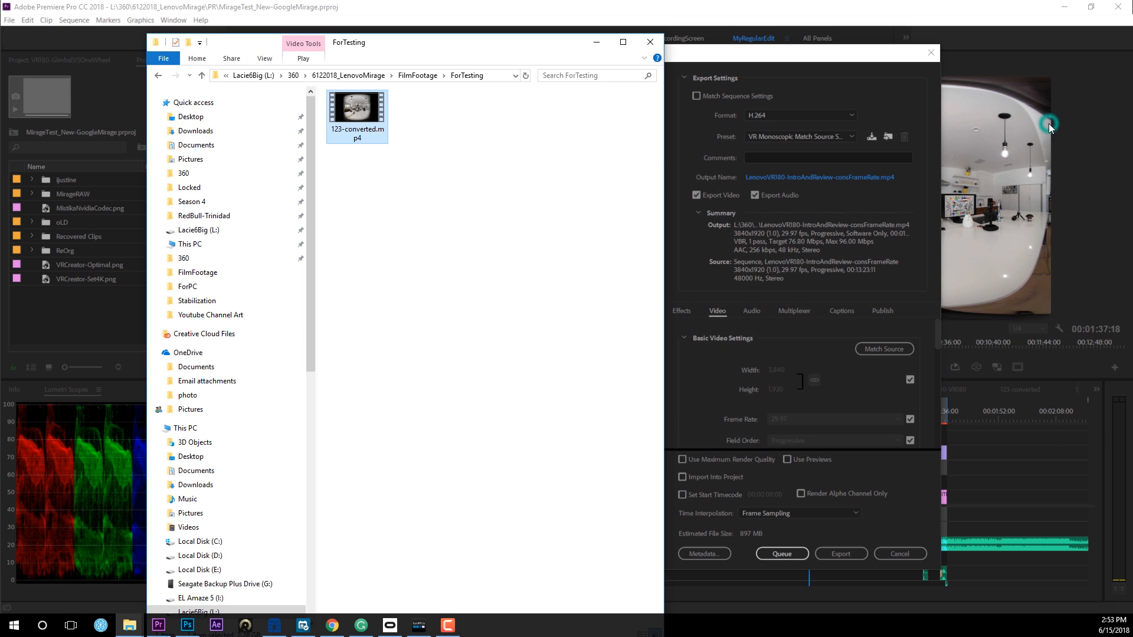
pyautogui.click(596, 42)
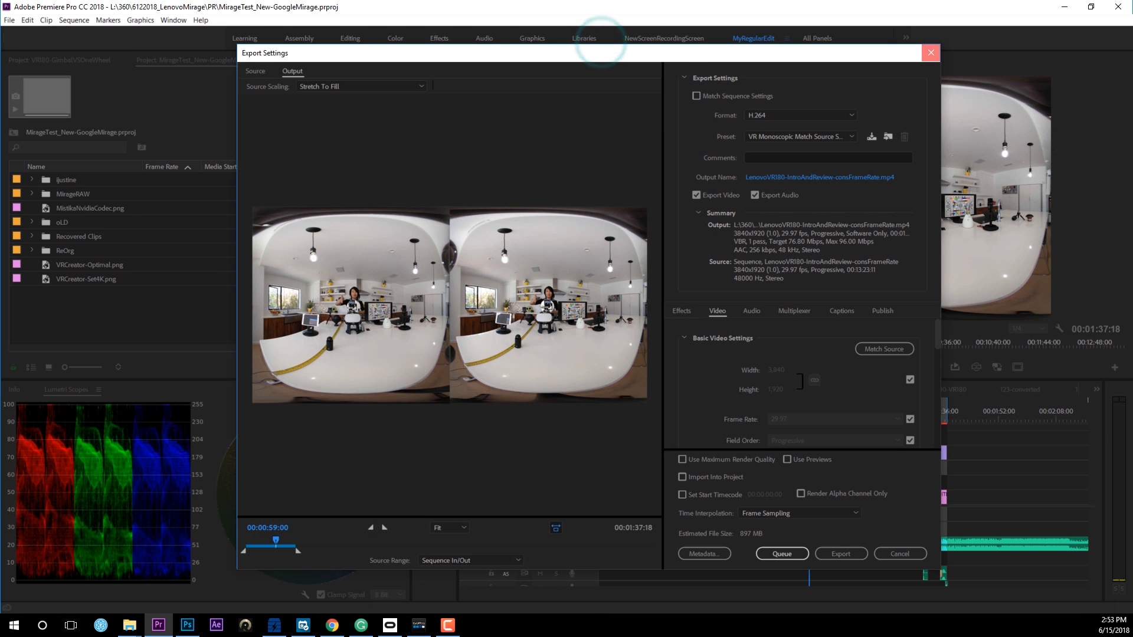
# Move the playhead to 00:00:06:28, select the first V1 clip, review the VR video export options, and export the sequence immediately.
pyautogui.click(930, 52)
pyautogui.click(623, 416)
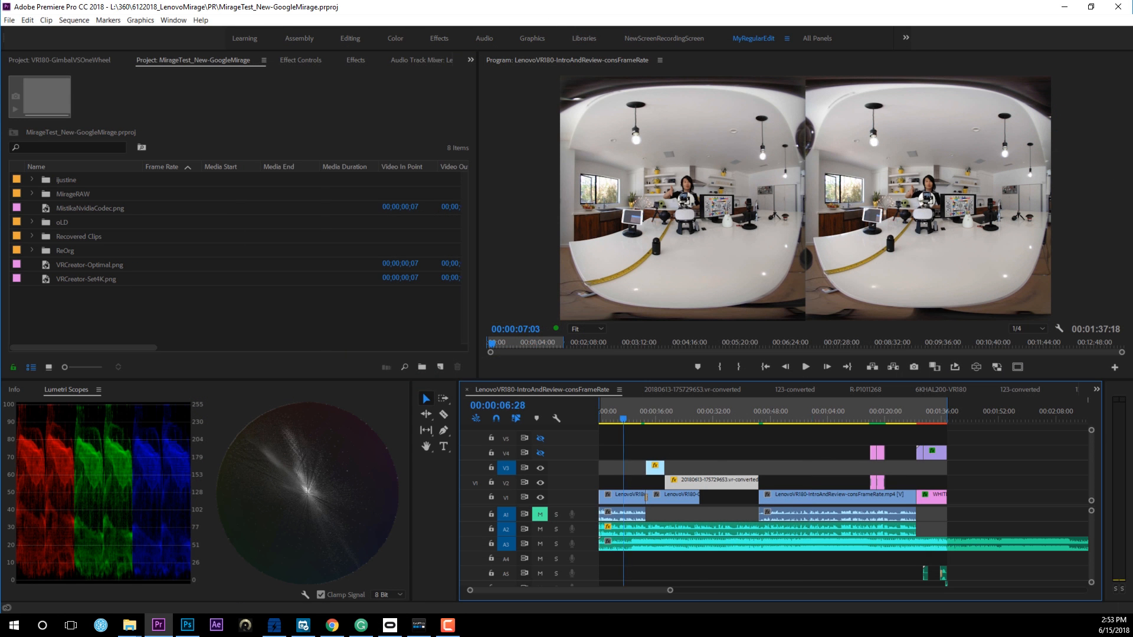
pyautogui.click(636, 512)
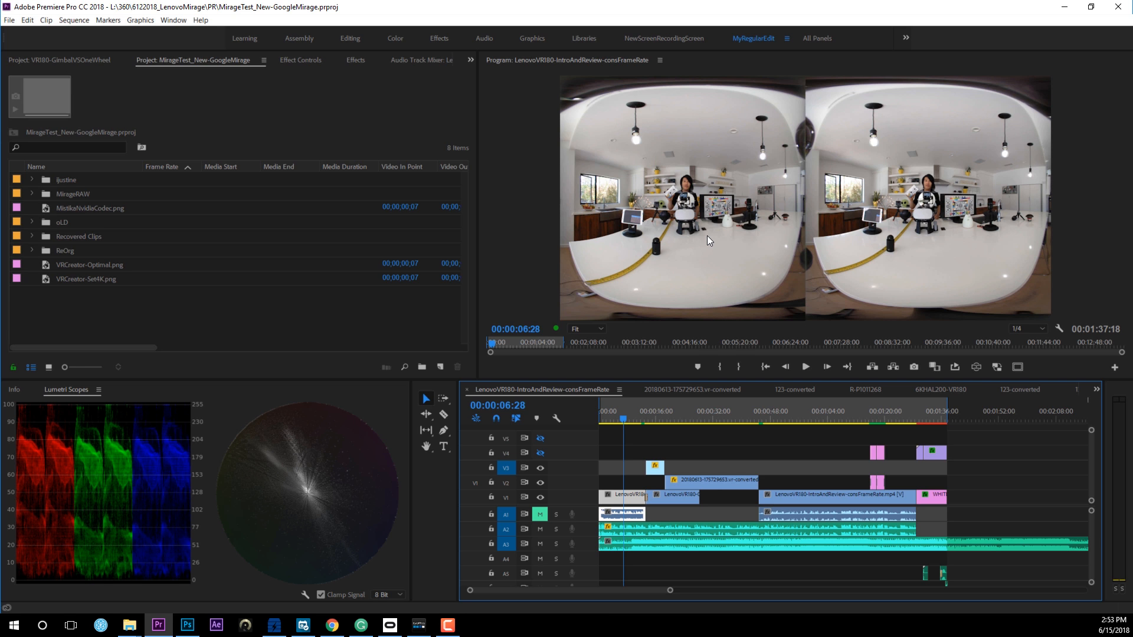
pyautogui.hotkey('ctrl', 'm')
pyautogui.scroll(-5, 886, 398)
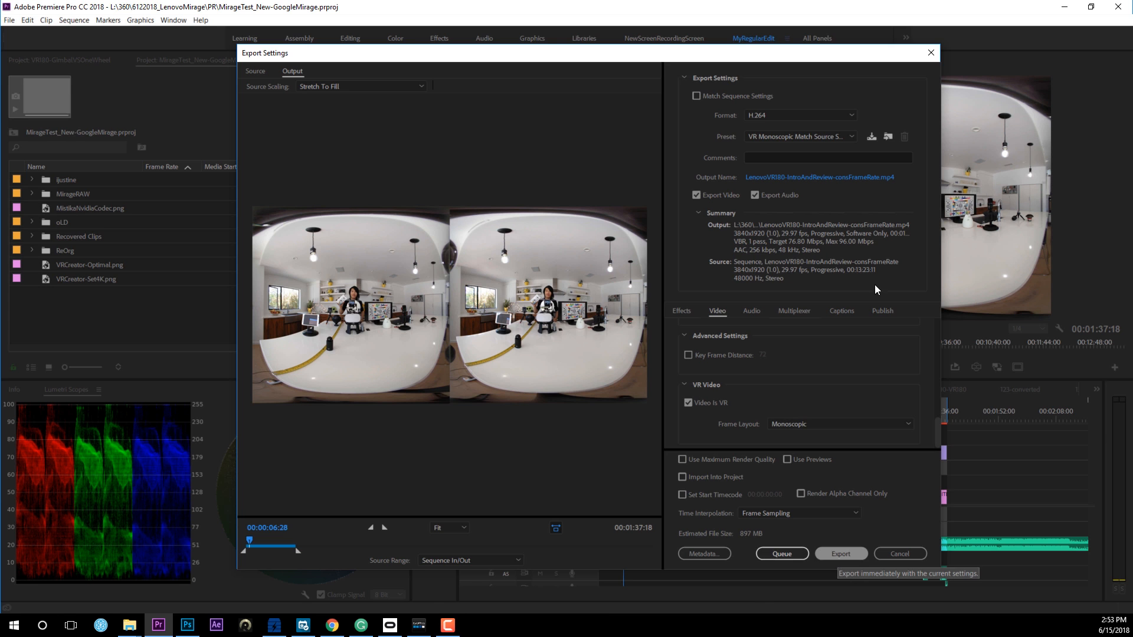
pyautogui.click(839, 555)
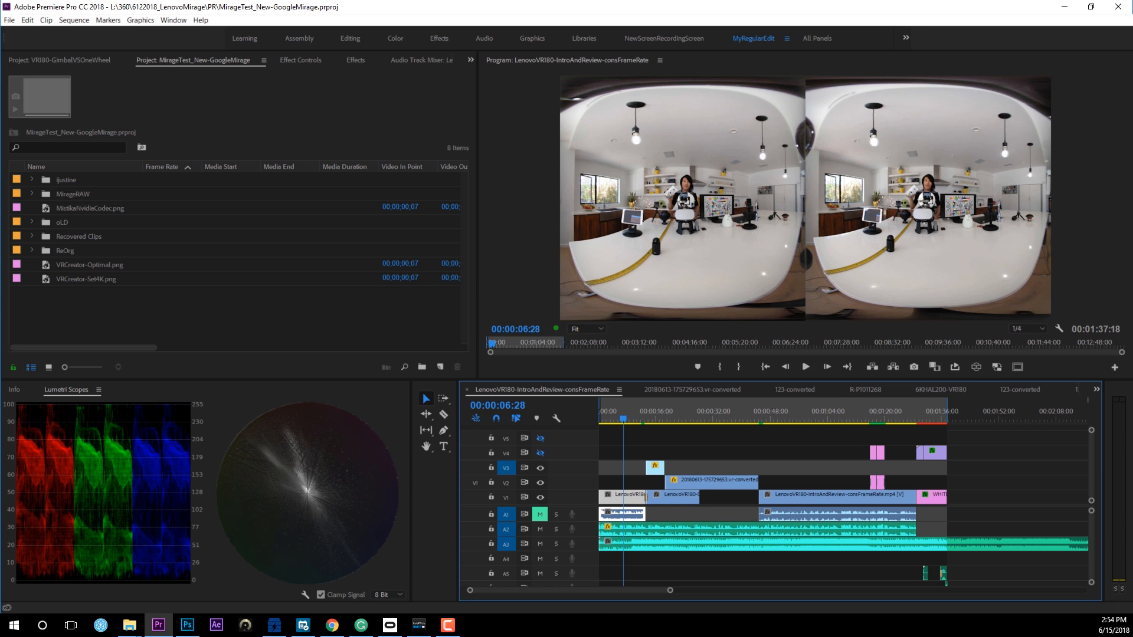
# Open the export settings for the sequence and choose the QuickTime format with the GoPro CineForm video codec.
pyautogui.click(10, 22)
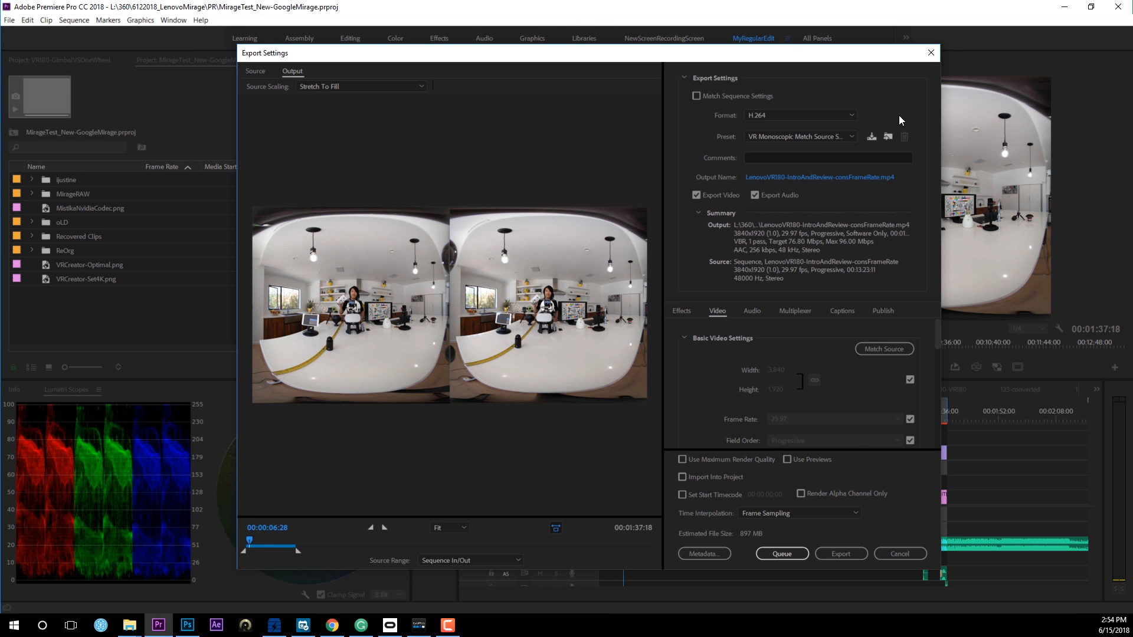
pyautogui.click(846, 115)
pyautogui.click(772, 477)
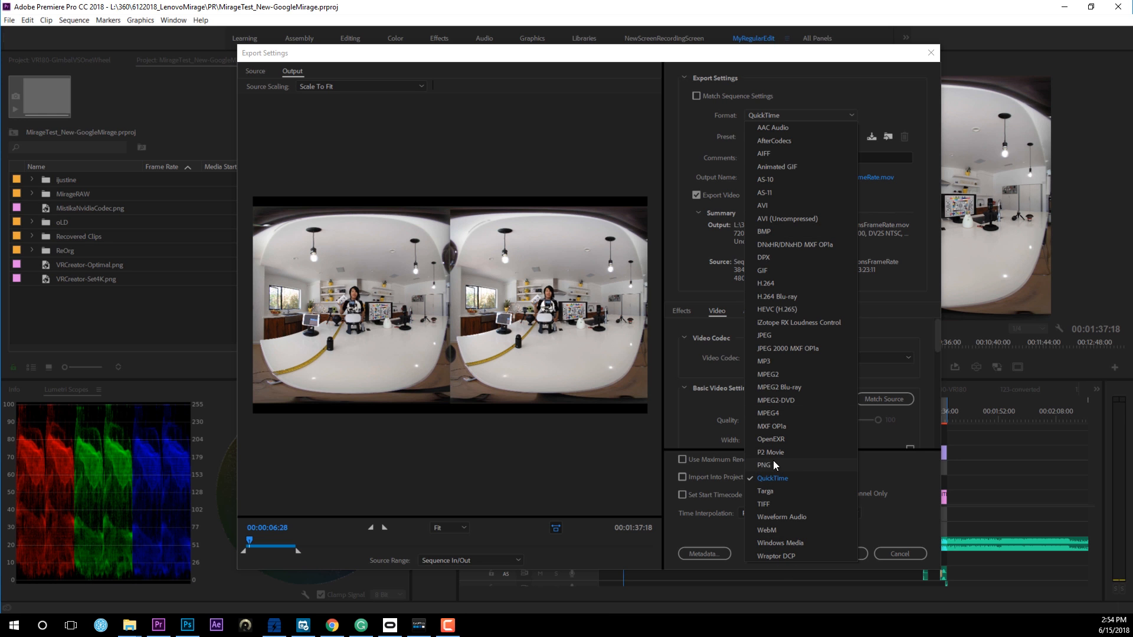
pyautogui.click(780, 479)
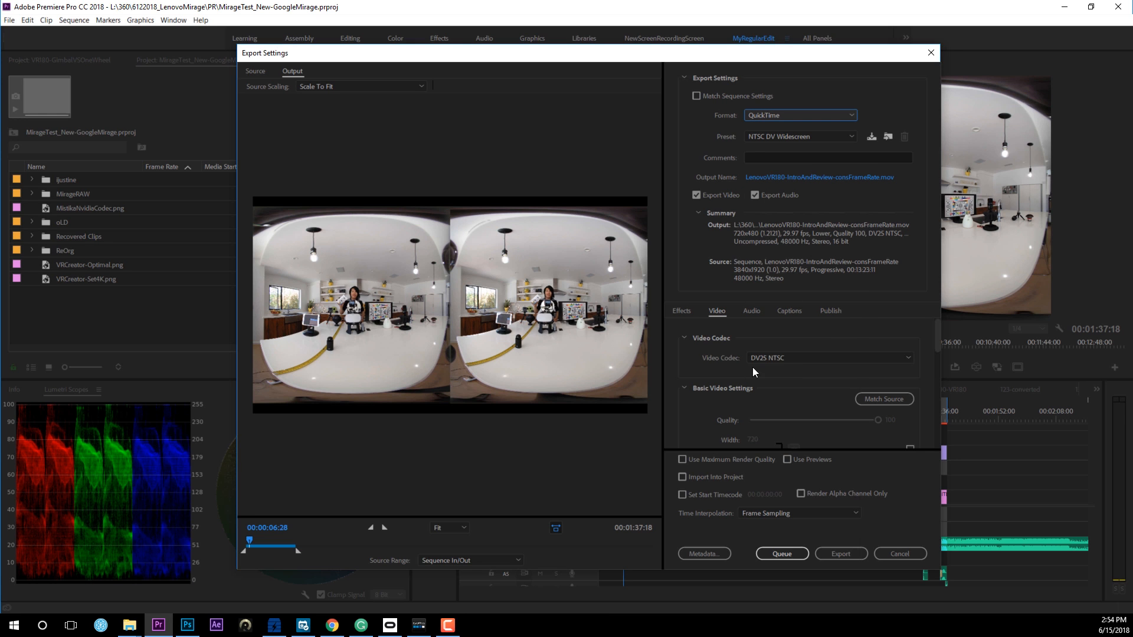
pyautogui.click(815, 357)
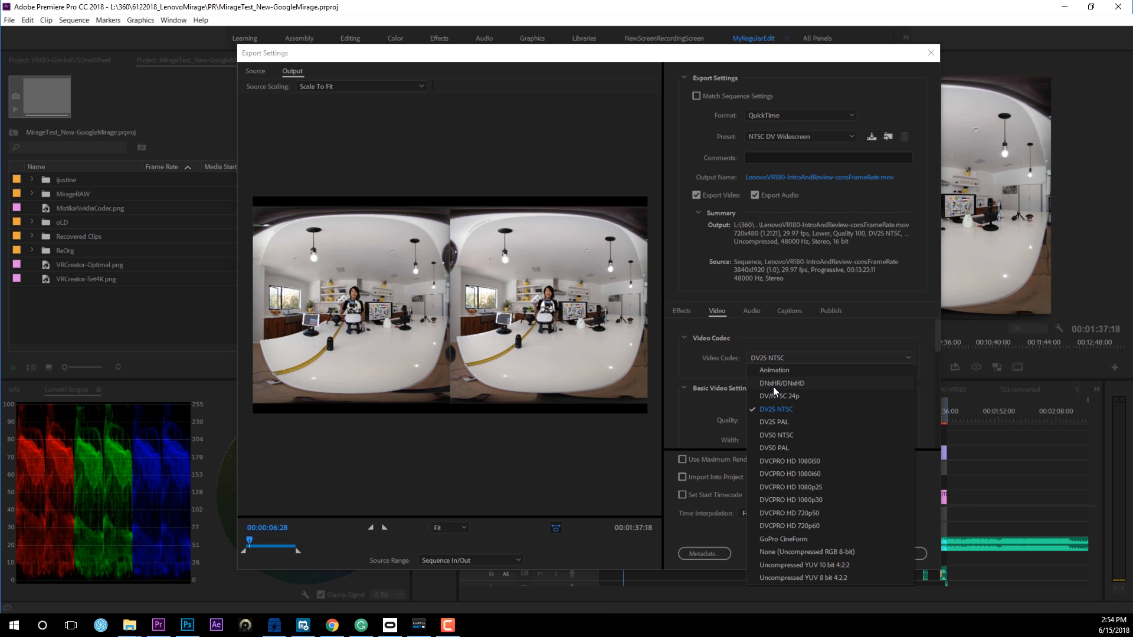
pyautogui.click(776, 539)
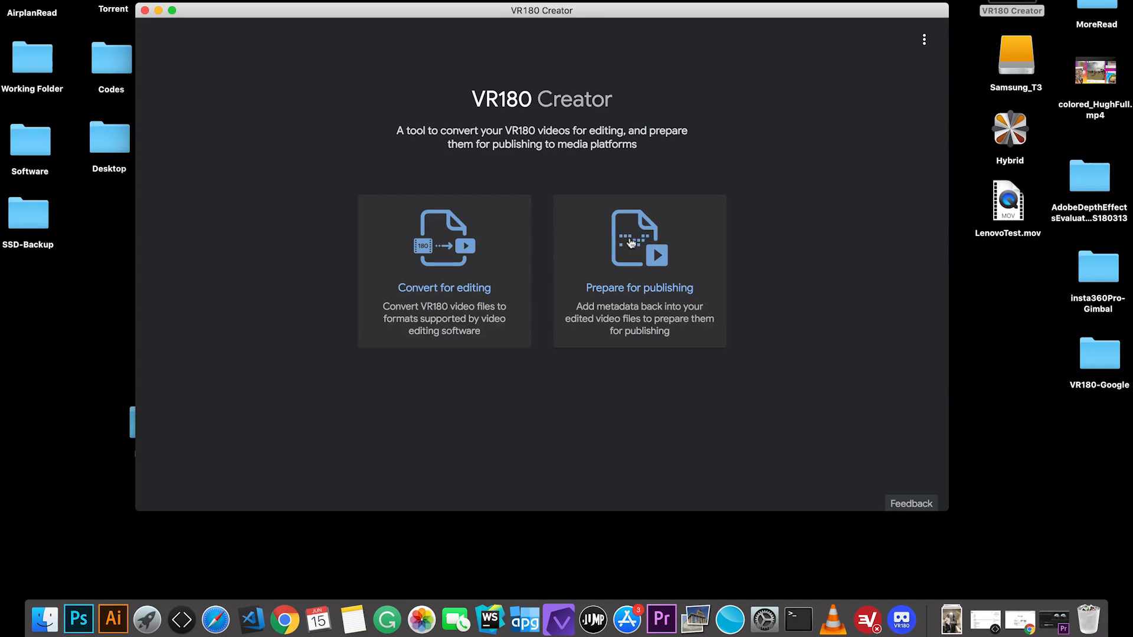
# Switch to VR180 Creator, load LenovoTest-ProRes.mov from the desktop's VR180-Google folder for publishing, and scrub through its preview.
pyautogui.click(632, 242)
pyautogui.click(450, 299)
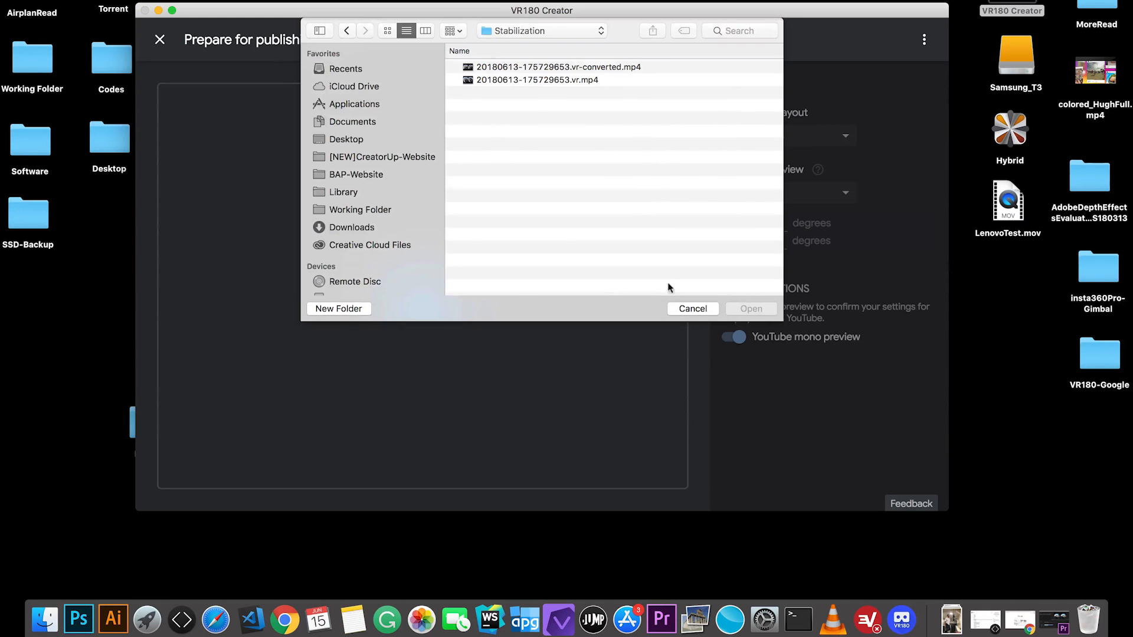
pyautogui.click(528, 31)
pyautogui.click(521, 58)
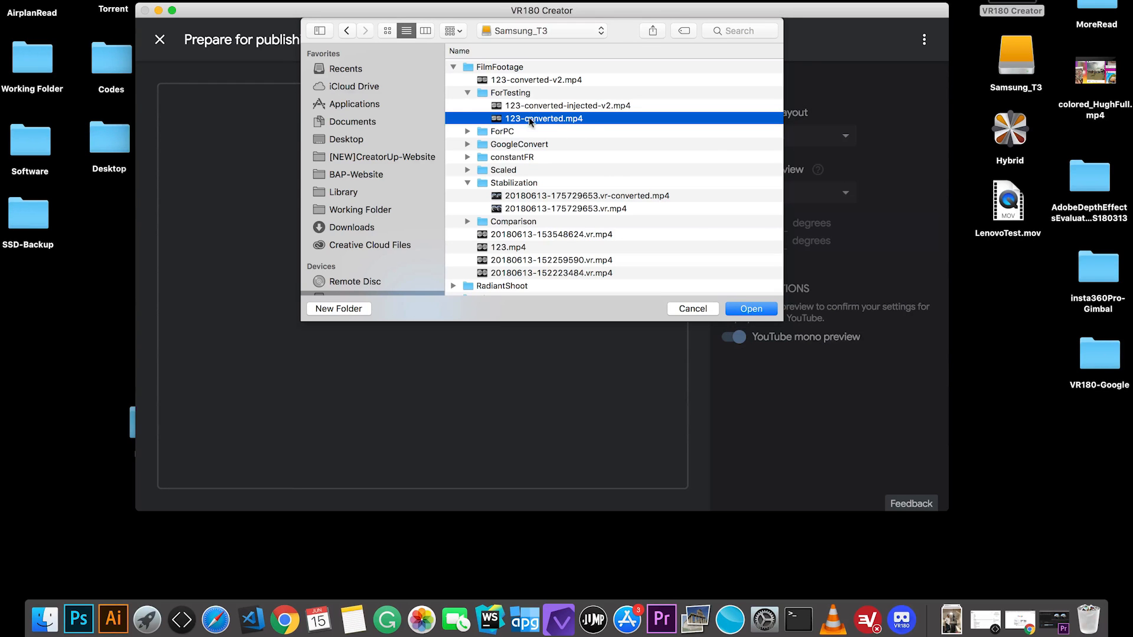
pyautogui.scroll(-5, 599, 197)
pyautogui.scroll(5, 600, 195)
pyautogui.scroll(-2, 599, 194)
pyautogui.scroll(2, 601, 195)
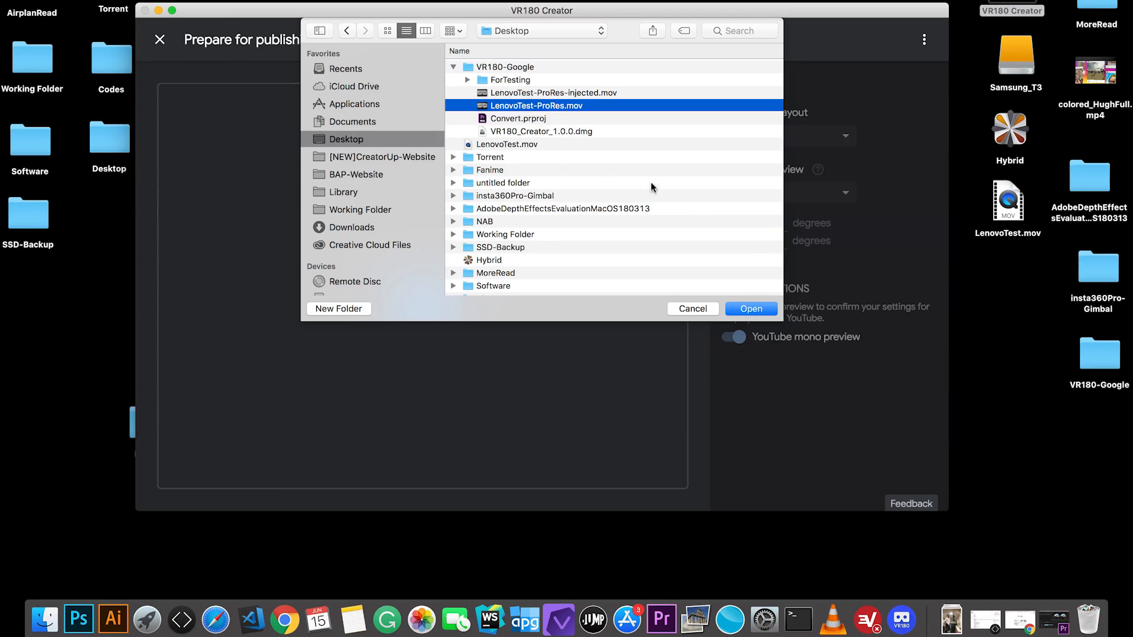
pyautogui.click(751, 314)
pyautogui.moveTo(380, 323); pyautogui.dragTo(348, 321)
pyautogui.moveTo(420, 325); pyautogui.dragTo(501, 321)
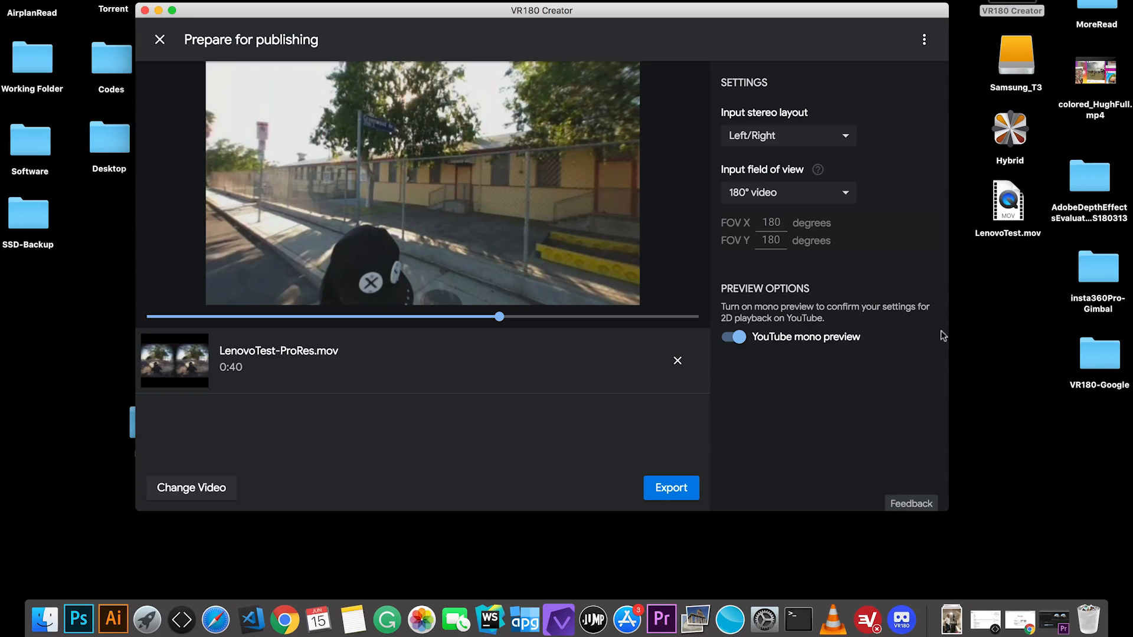
# Try the Top/Bottom stereo layout with 360° video, and restore the Left/Right layout with the 180° video field of view.
pyautogui.click(767, 135)
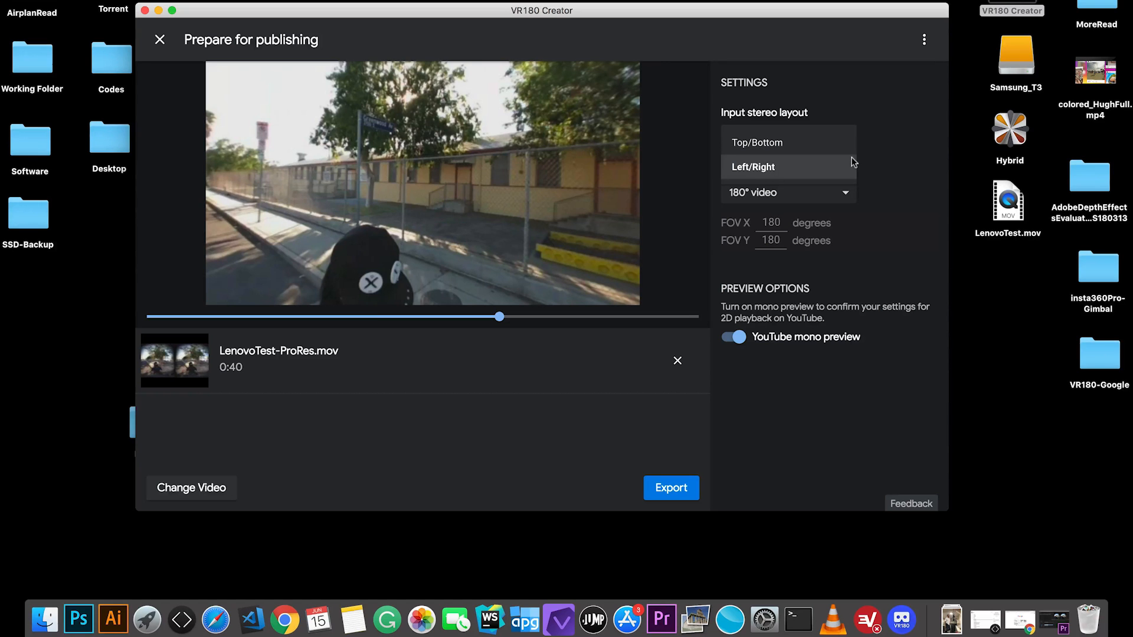
pyautogui.click(766, 143)
pyautogui.click(764, 195)
pyautogui.click(762, 221)
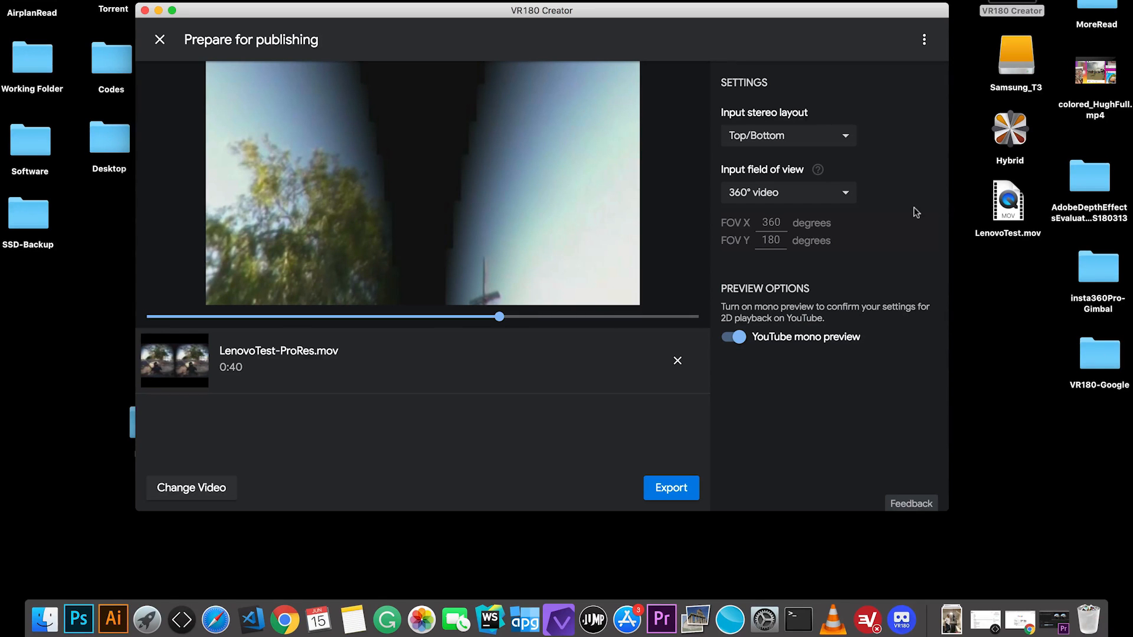
pyautogui.click(783, 145)
pyautogui.click(751, 167)
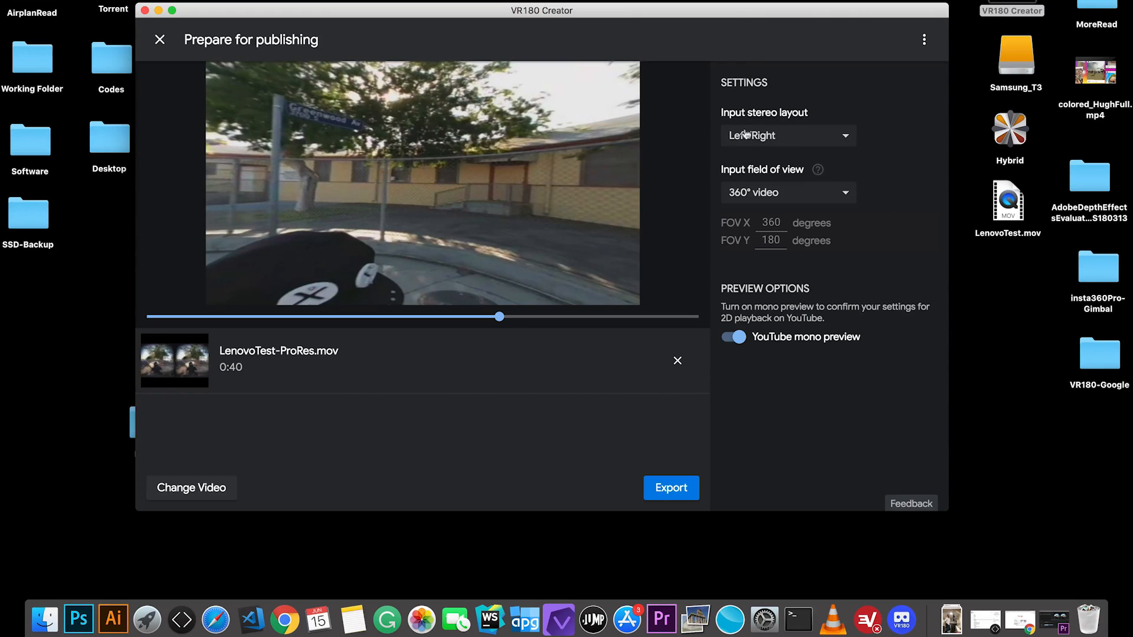
pyautogui.click(779, 200)
pyautogui.click(761, 199)
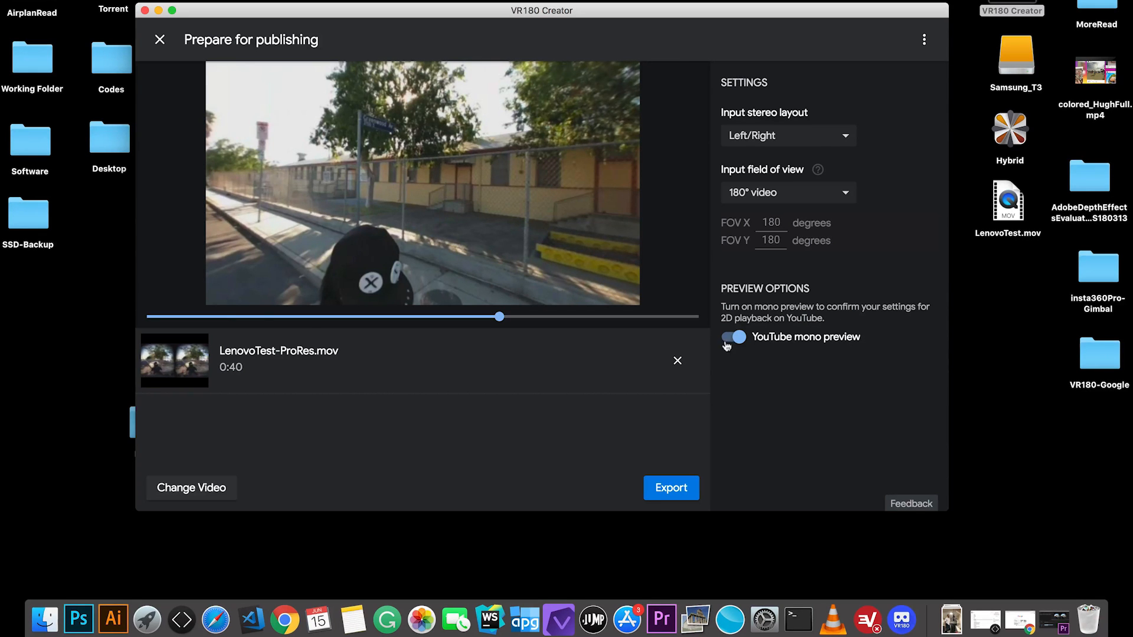
# Preview an early kitchen frame of the video with the YouTube mono preview turned off and back on.
pyautogui.click(218, 316)
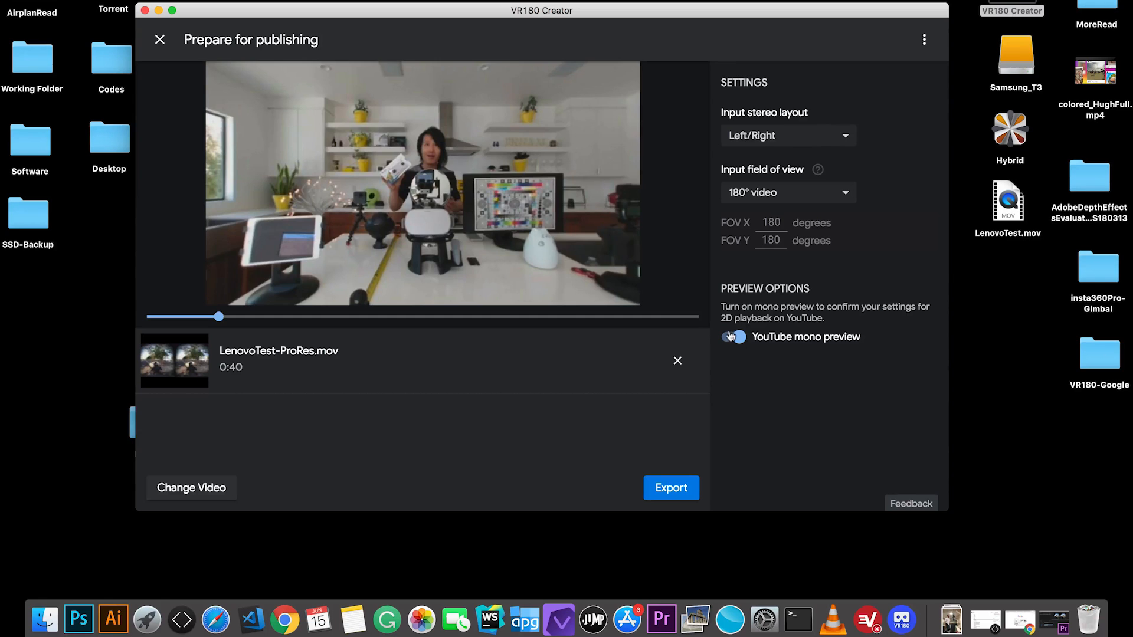
pyautogui.click(730, 339)
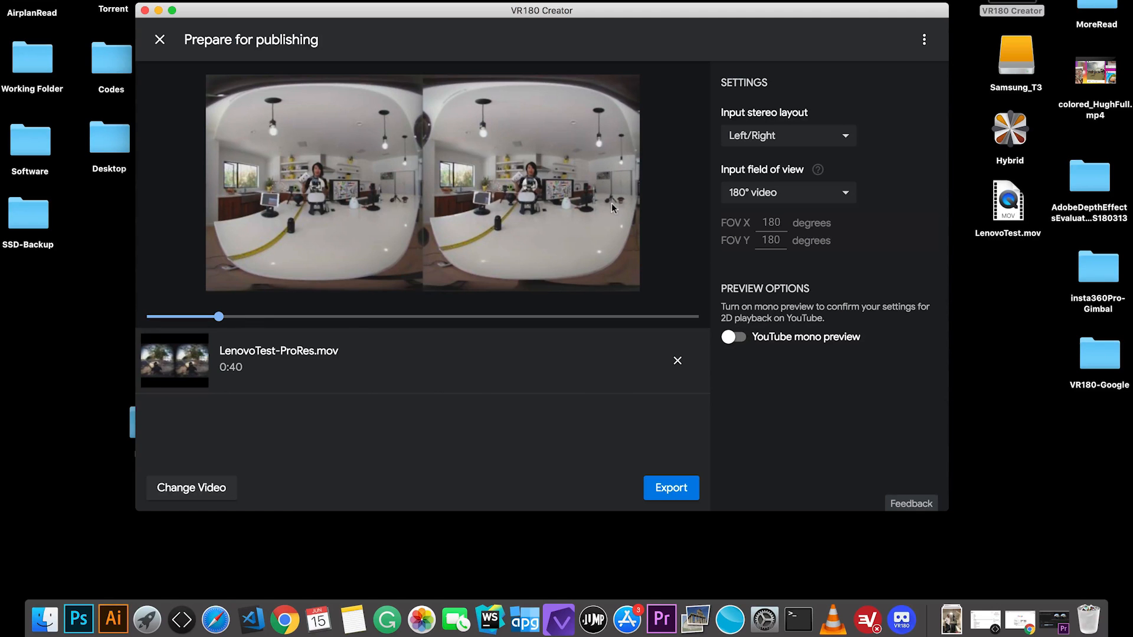
pyautogui.click(734, 337)
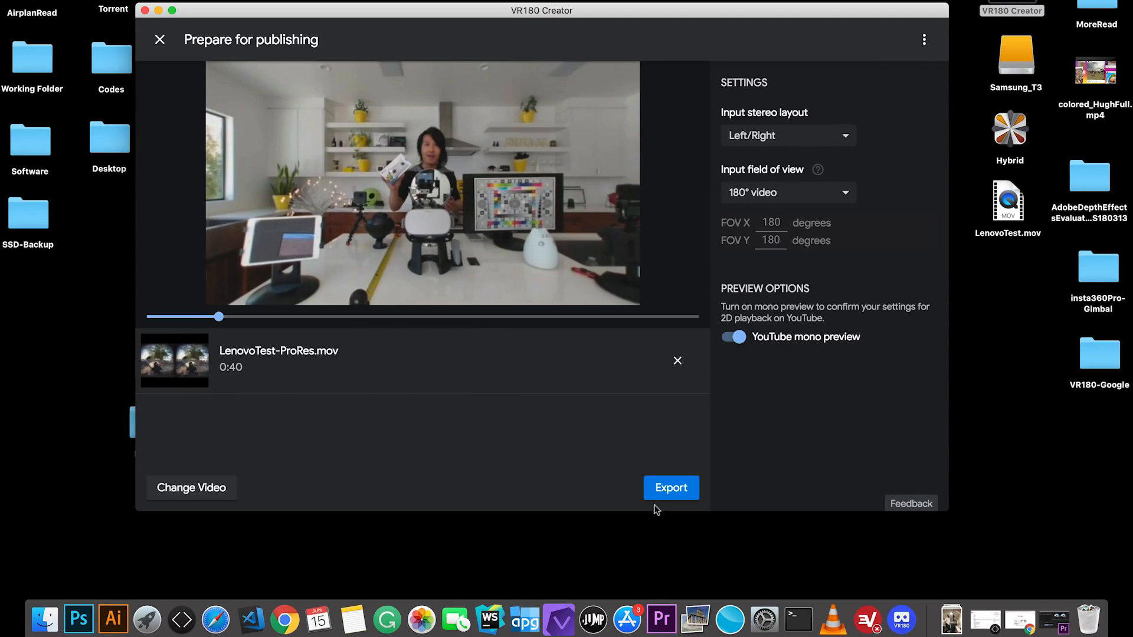
# Export LenovoTest-ProRes.mov with the publishing metadata and finish the preparation.
pyautogui.click(676, 493)
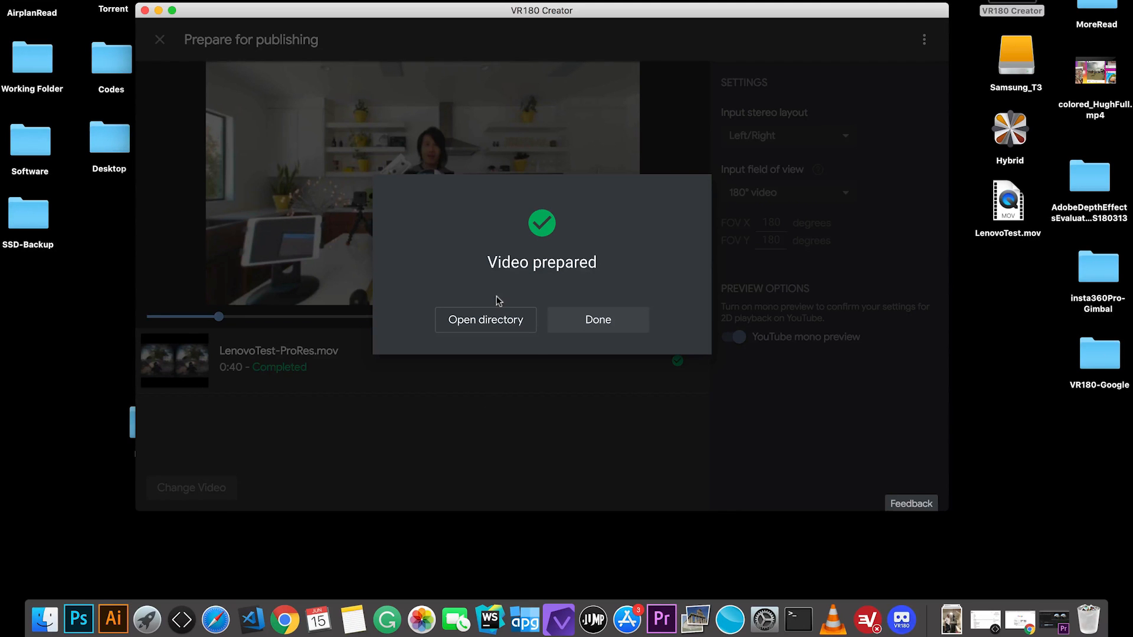
pyautogui.click(597, 320)
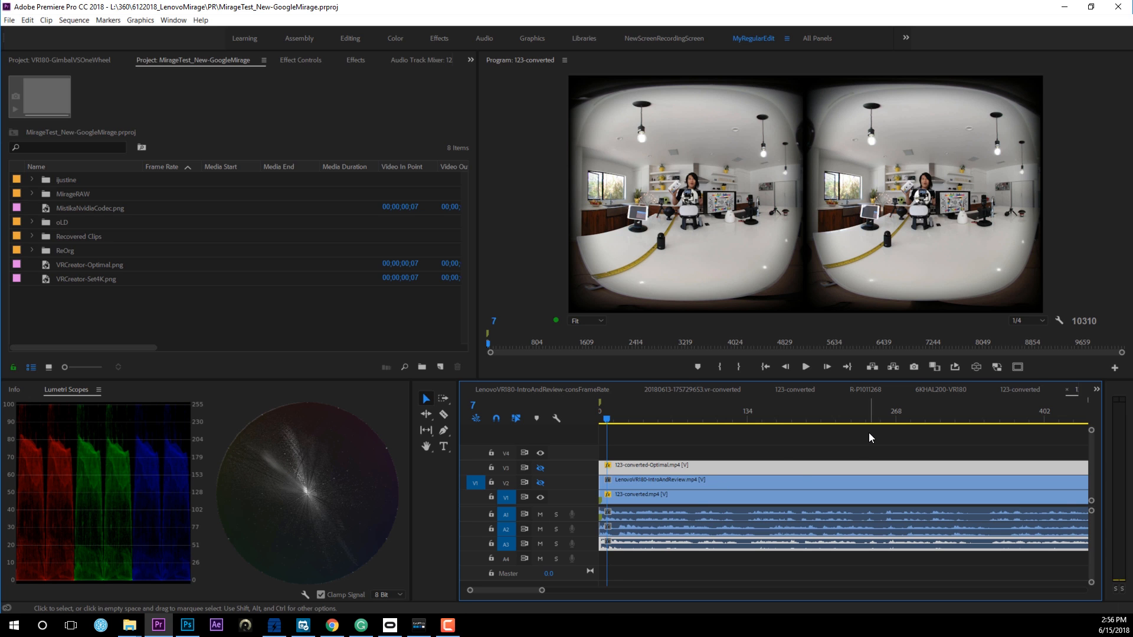
# Switch to Premiere Pro, place LenovoVR180-IntroAndReview.mp4 on V3 above 123-converted-Optimal.mp4 on V2, and select 123-converted.mp4 on V1.
pyautogui.hotkey('ctrl', 'z')
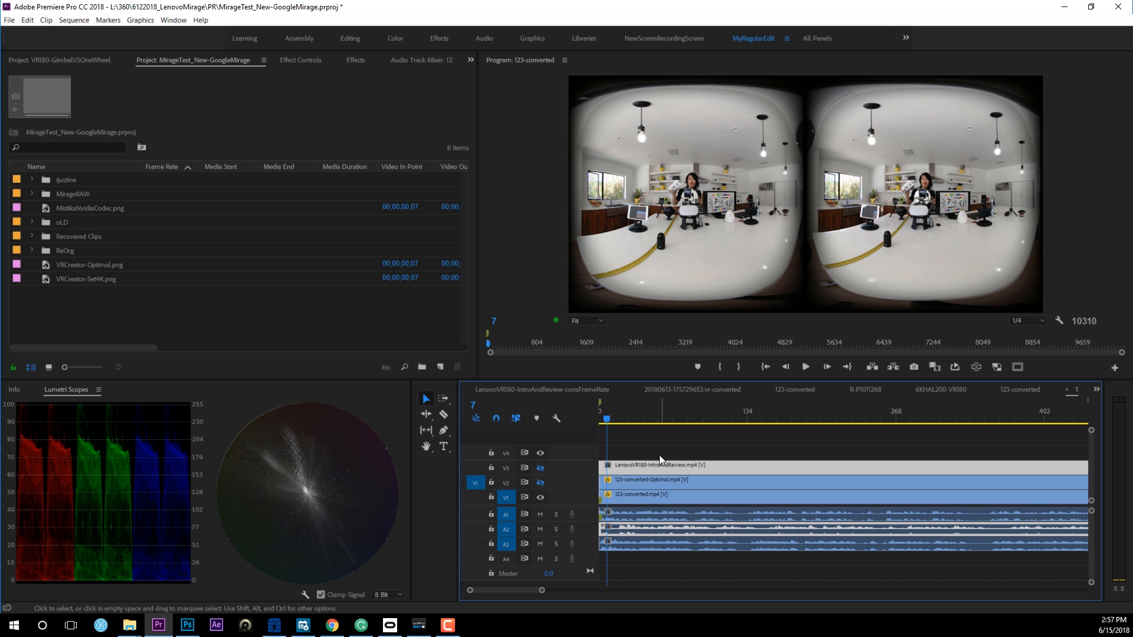
pyautogui.click(643, 483)
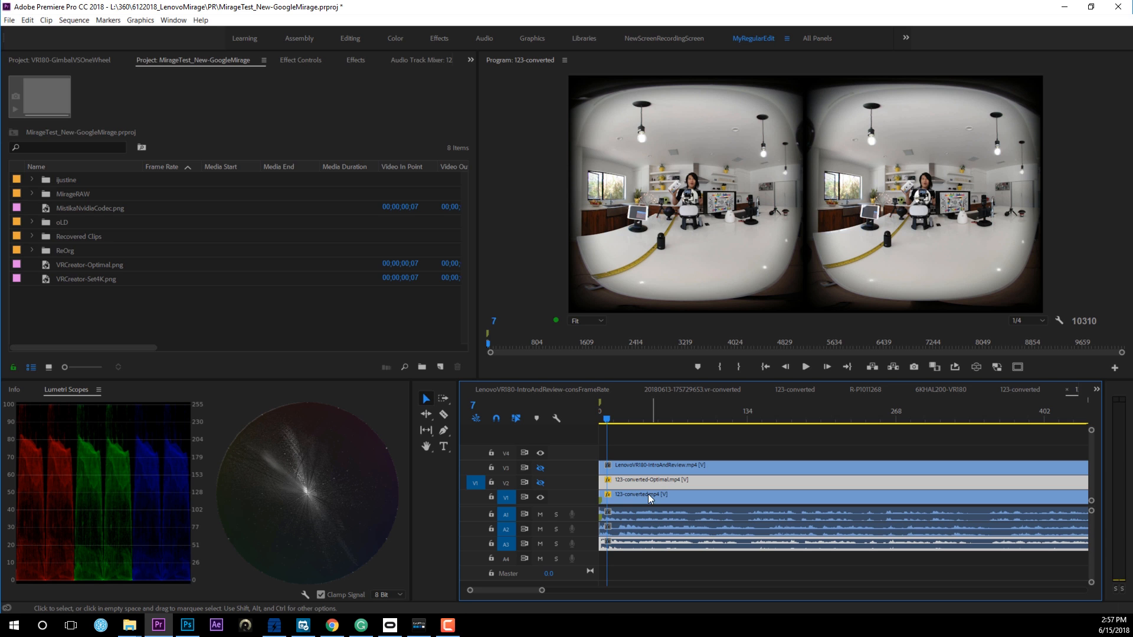
pyautogui.click(650, 496)
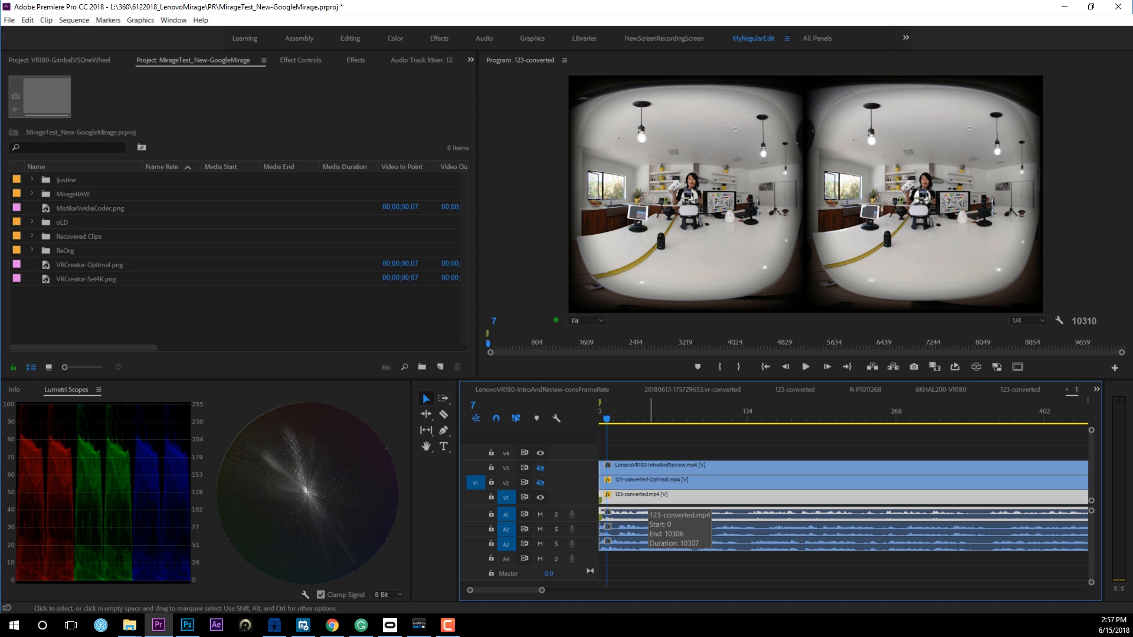
# Examine the colour test chart in 123-converted.mp4 at 400% magnification in the program view.
pyautogui.click(590, 319)
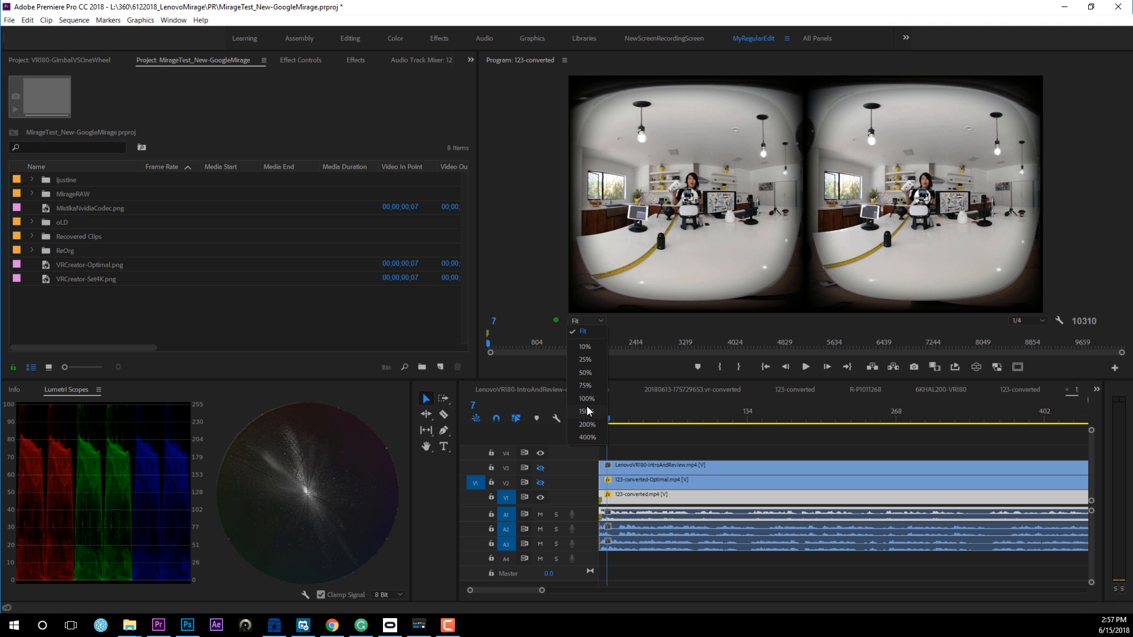
pyautogui.click(588, 437)
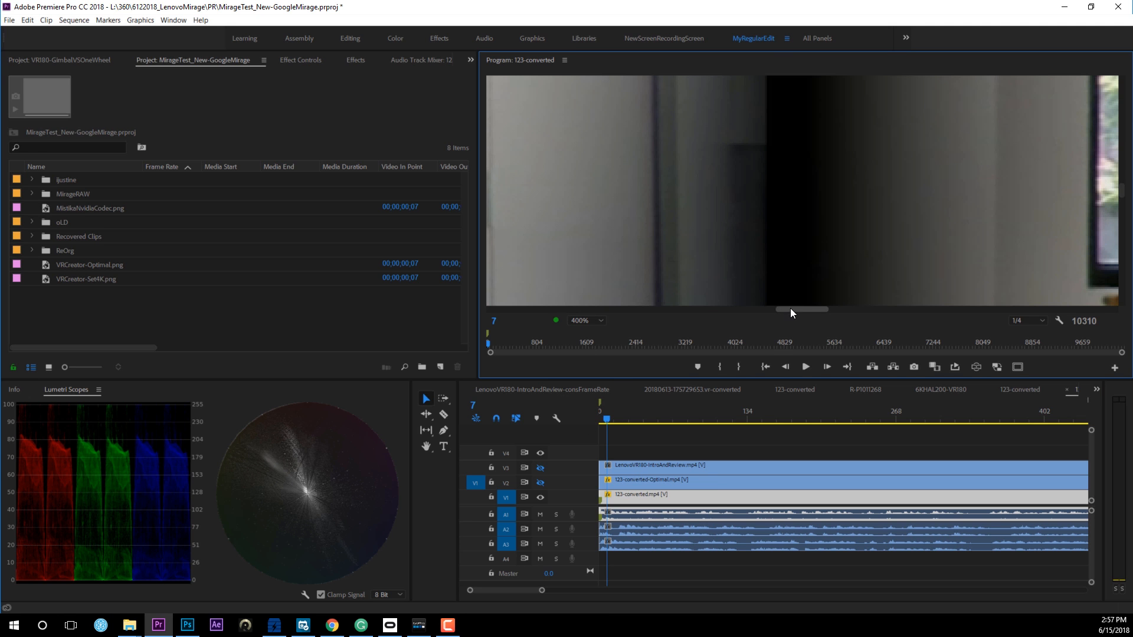
pyautogui.moveTo(991, 300); pyautogui.dragTo(979, 299)
pyautogui.moveTo(1121, 188); pyautogui.dragTo(1122, 193)
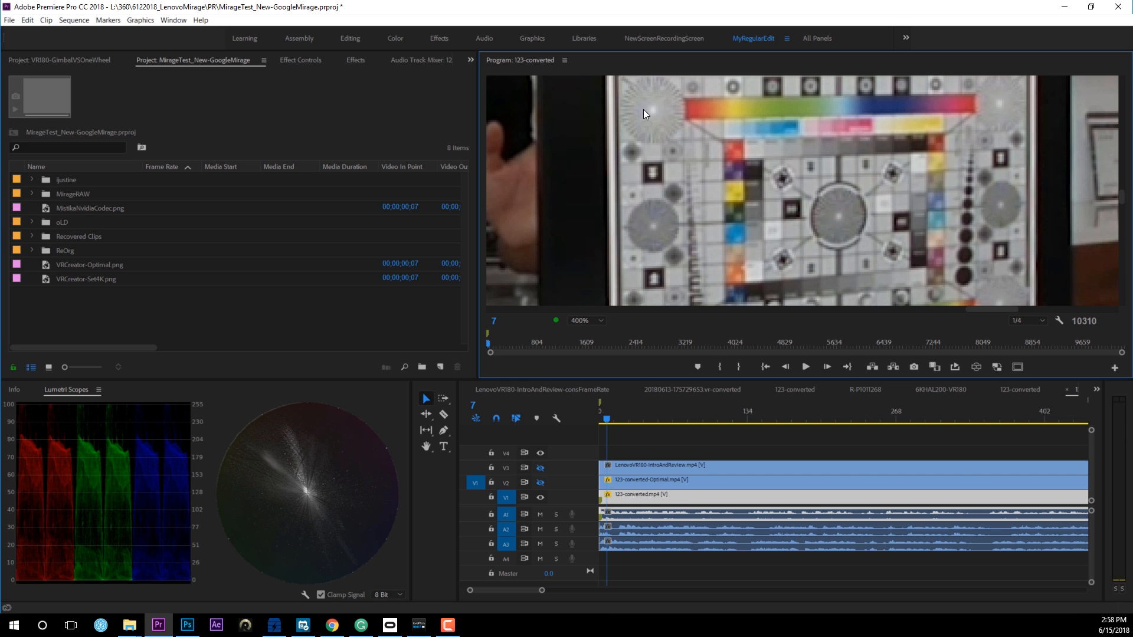
# Turn on the V2 and V3 video track outputs and compare the test chart's detail between the conversions.
pyautogui.click(540, 480)
pyautogui.click(539, 481)
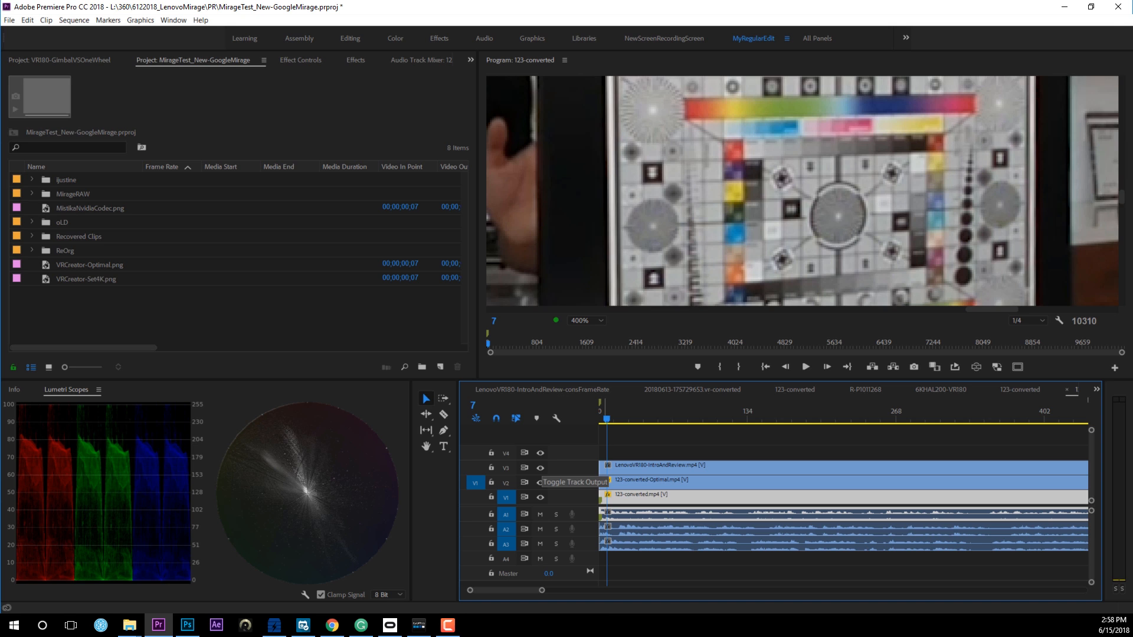
pyautogui.click(539, 468)
pyautogui.moveTo(1119, 195); pyautogui.dragTo(1120, 192)
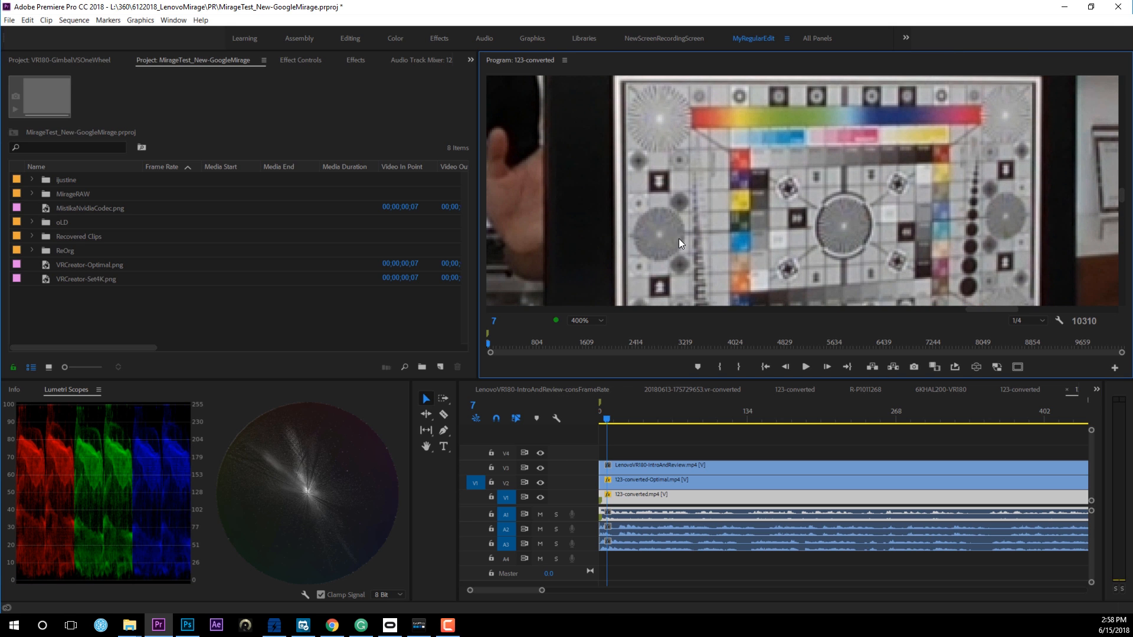